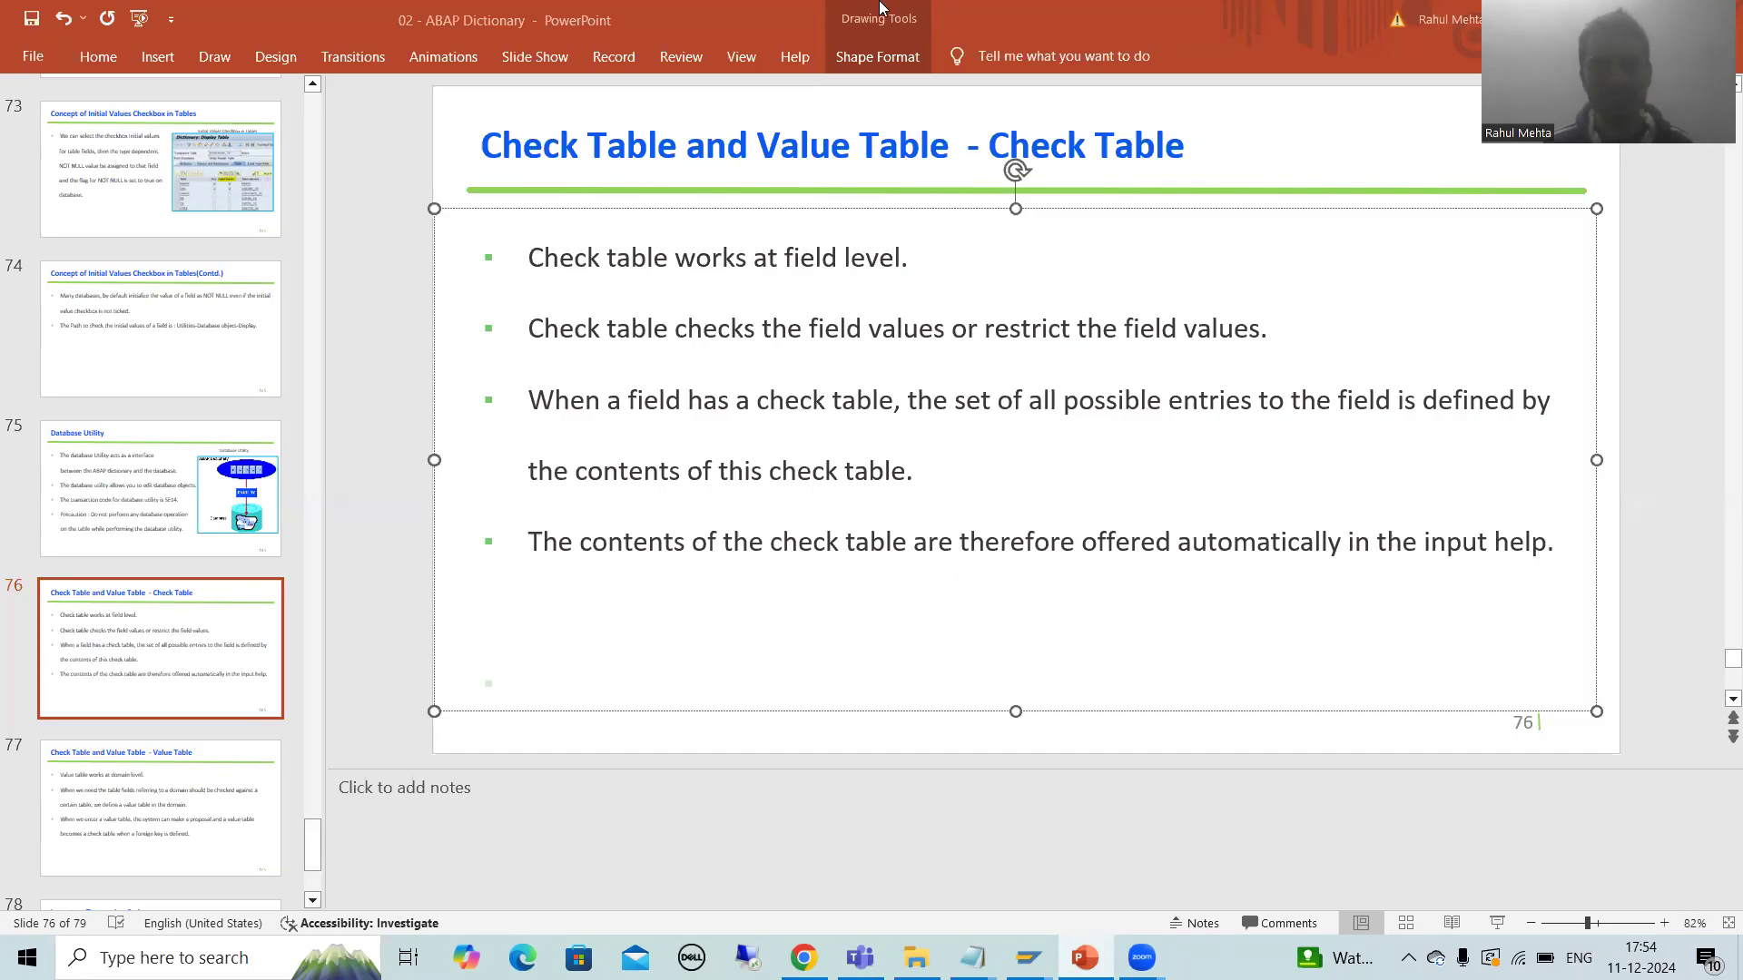
left_click(740, 151)
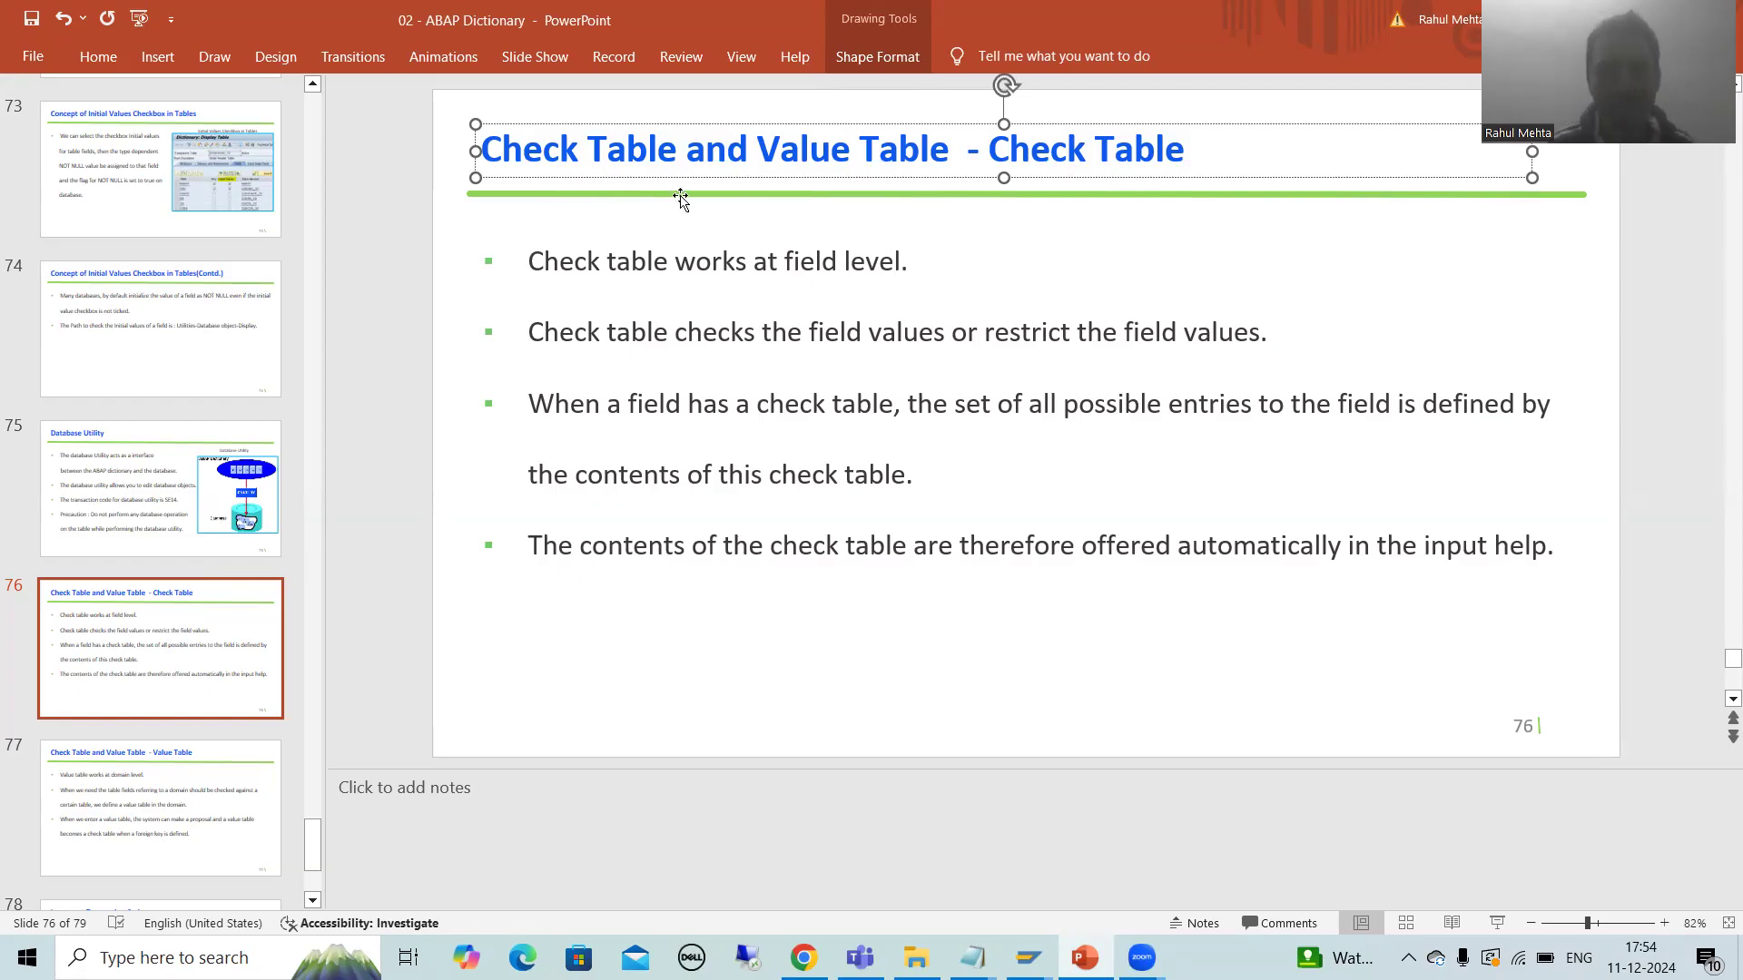
left_click(625, 150)
left_click(637, 273)
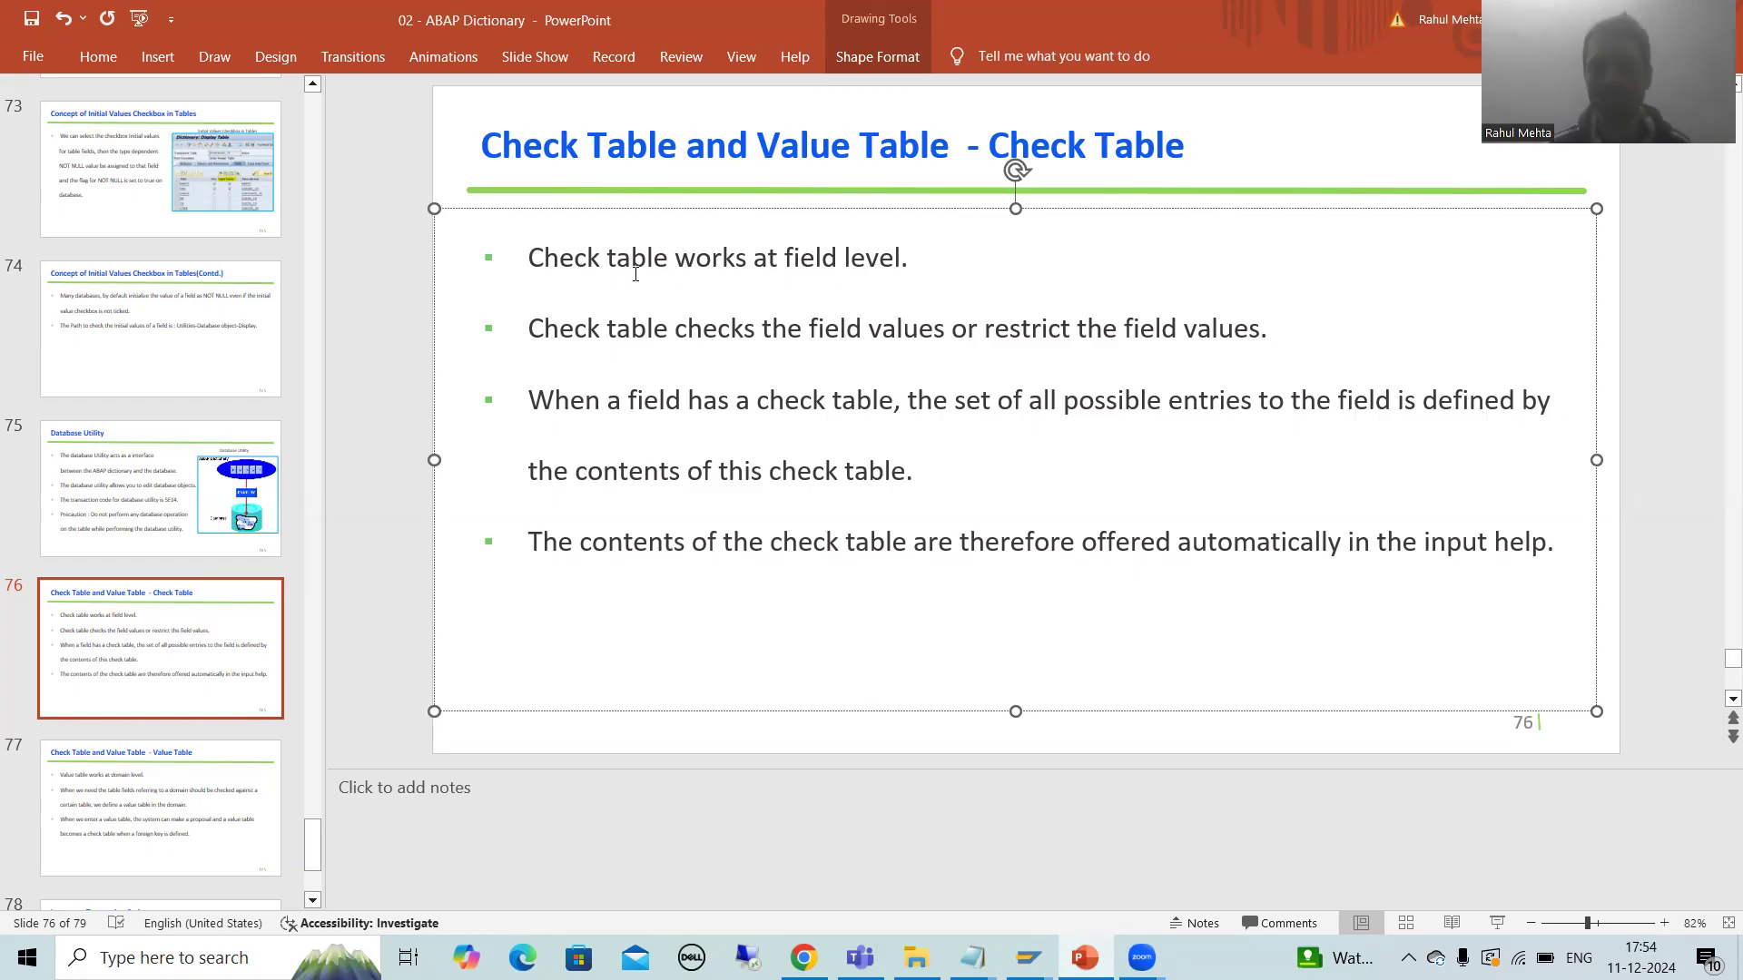
left_click(638, 338)
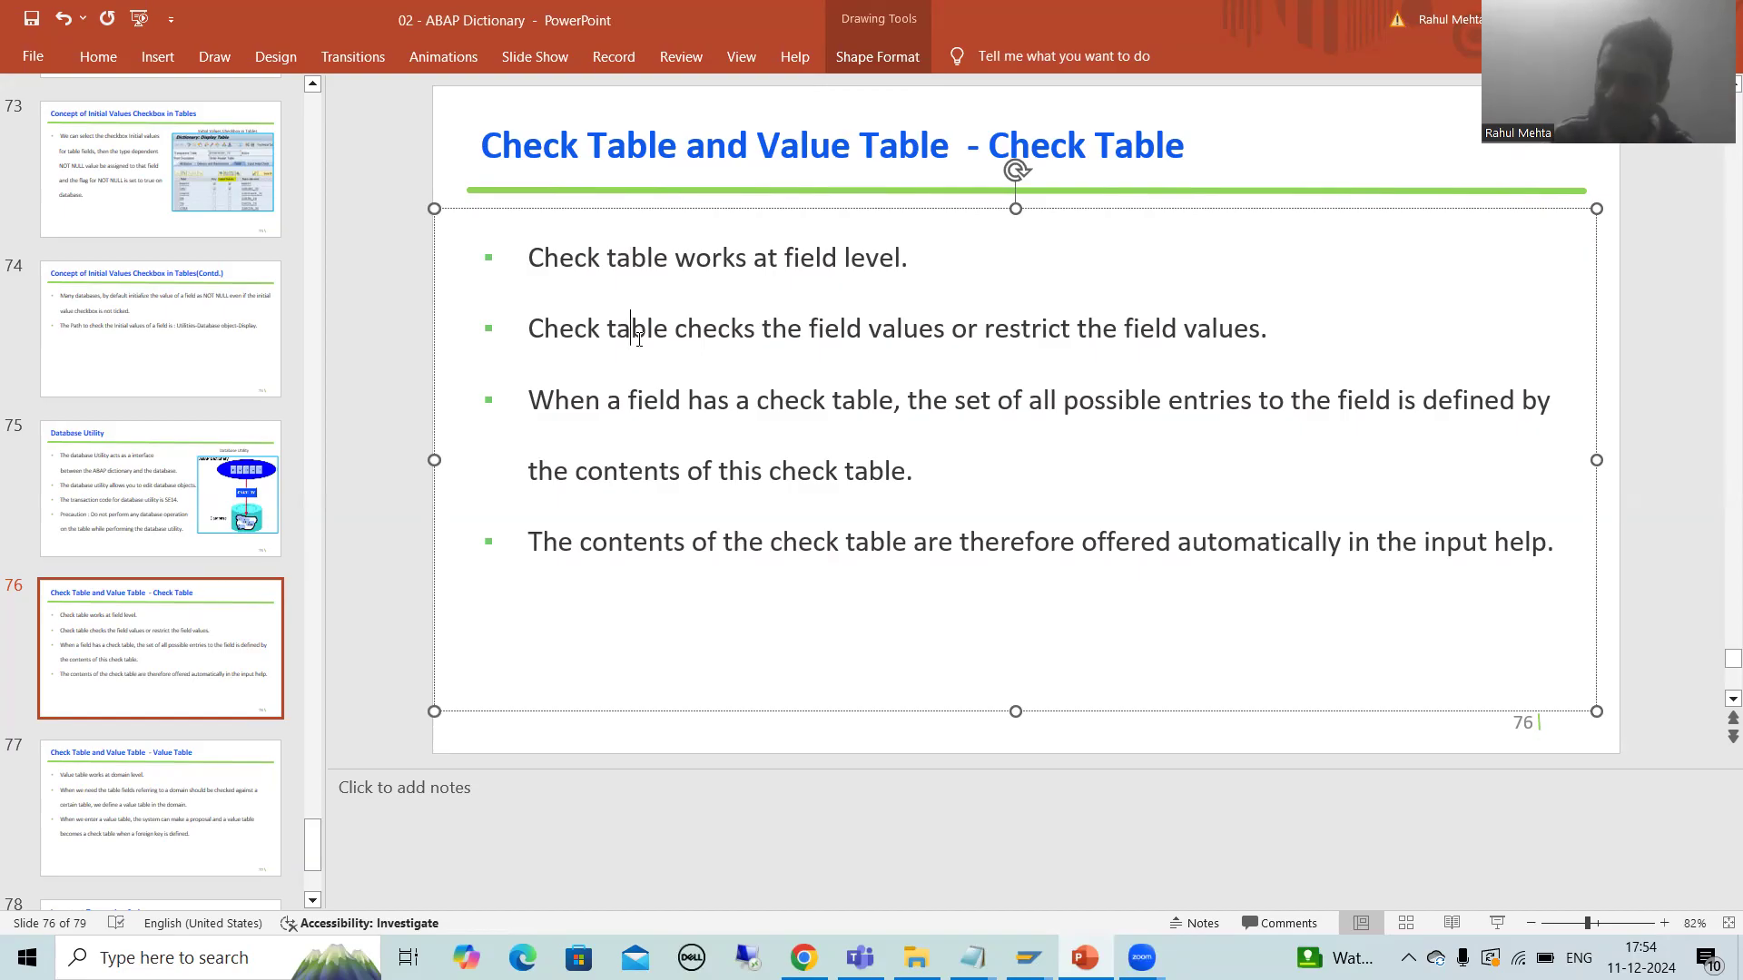
left_click(896, 332)
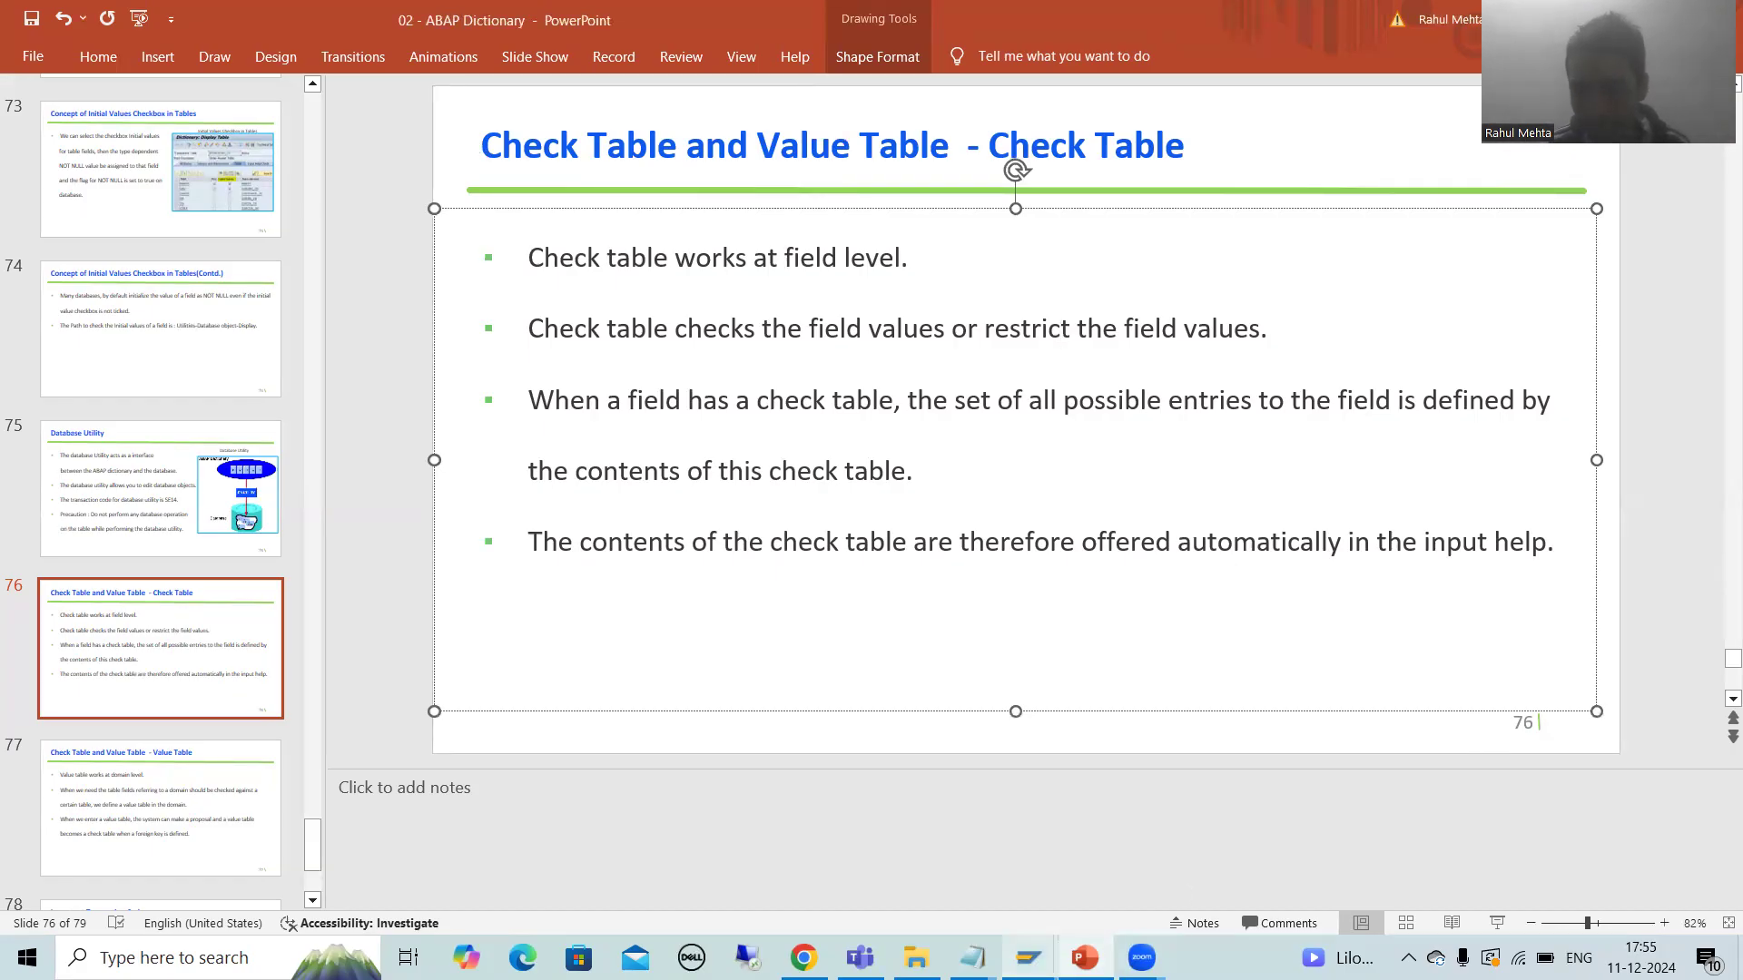
Switch to the SAP Easy Access window and open the ABAP Dictionary with transaction SE11
mouse_move(1028, 958)
left_click(1053, 873)
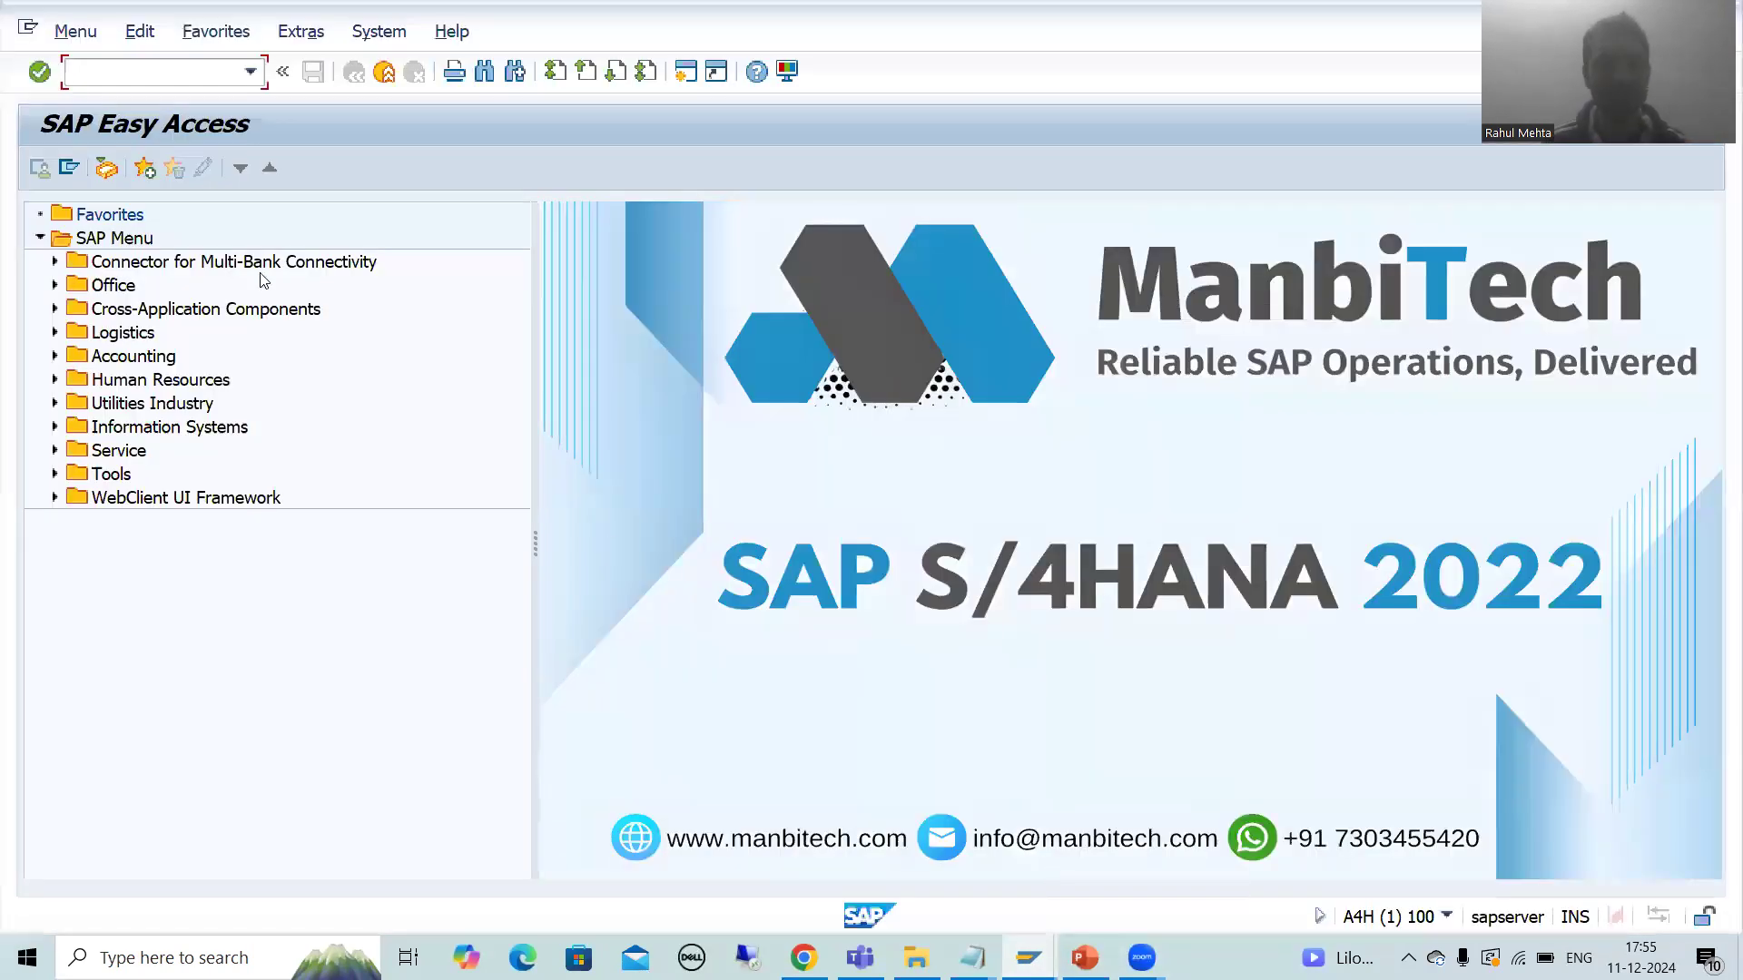
left_click(112, 72)
type("se11")
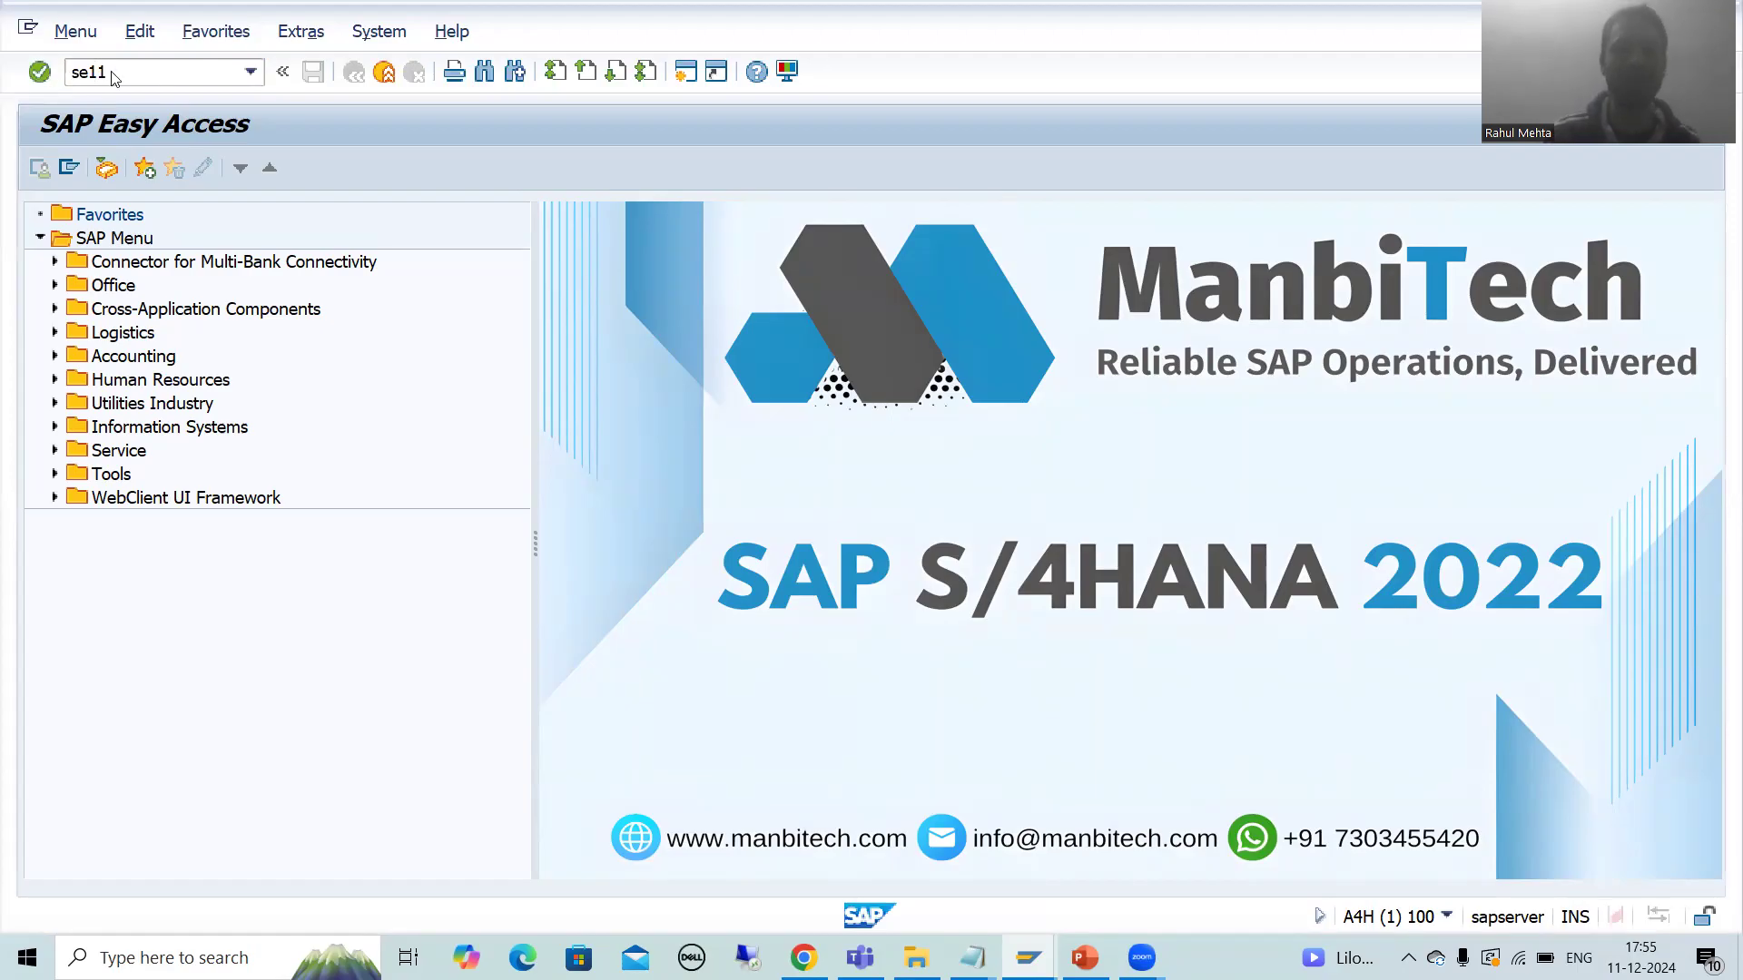
key("Return")
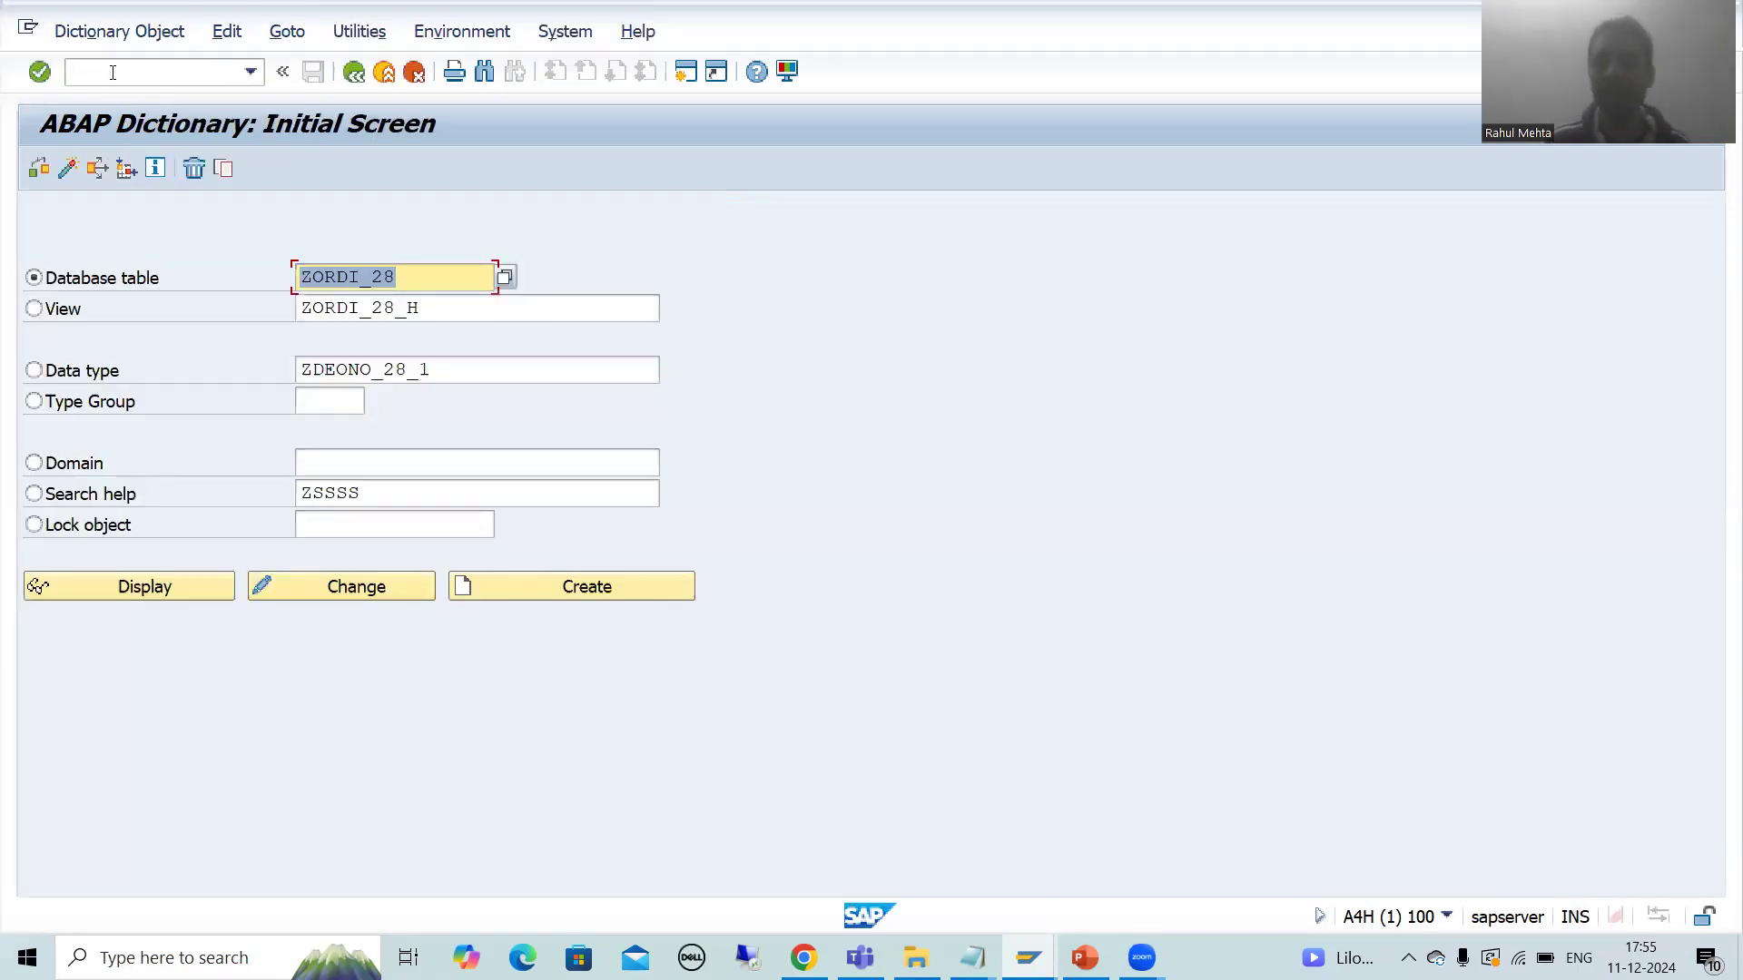
Display the definition of database table ZORDH_28 and select its ONO field row
key("BackSpace")
key("Down")
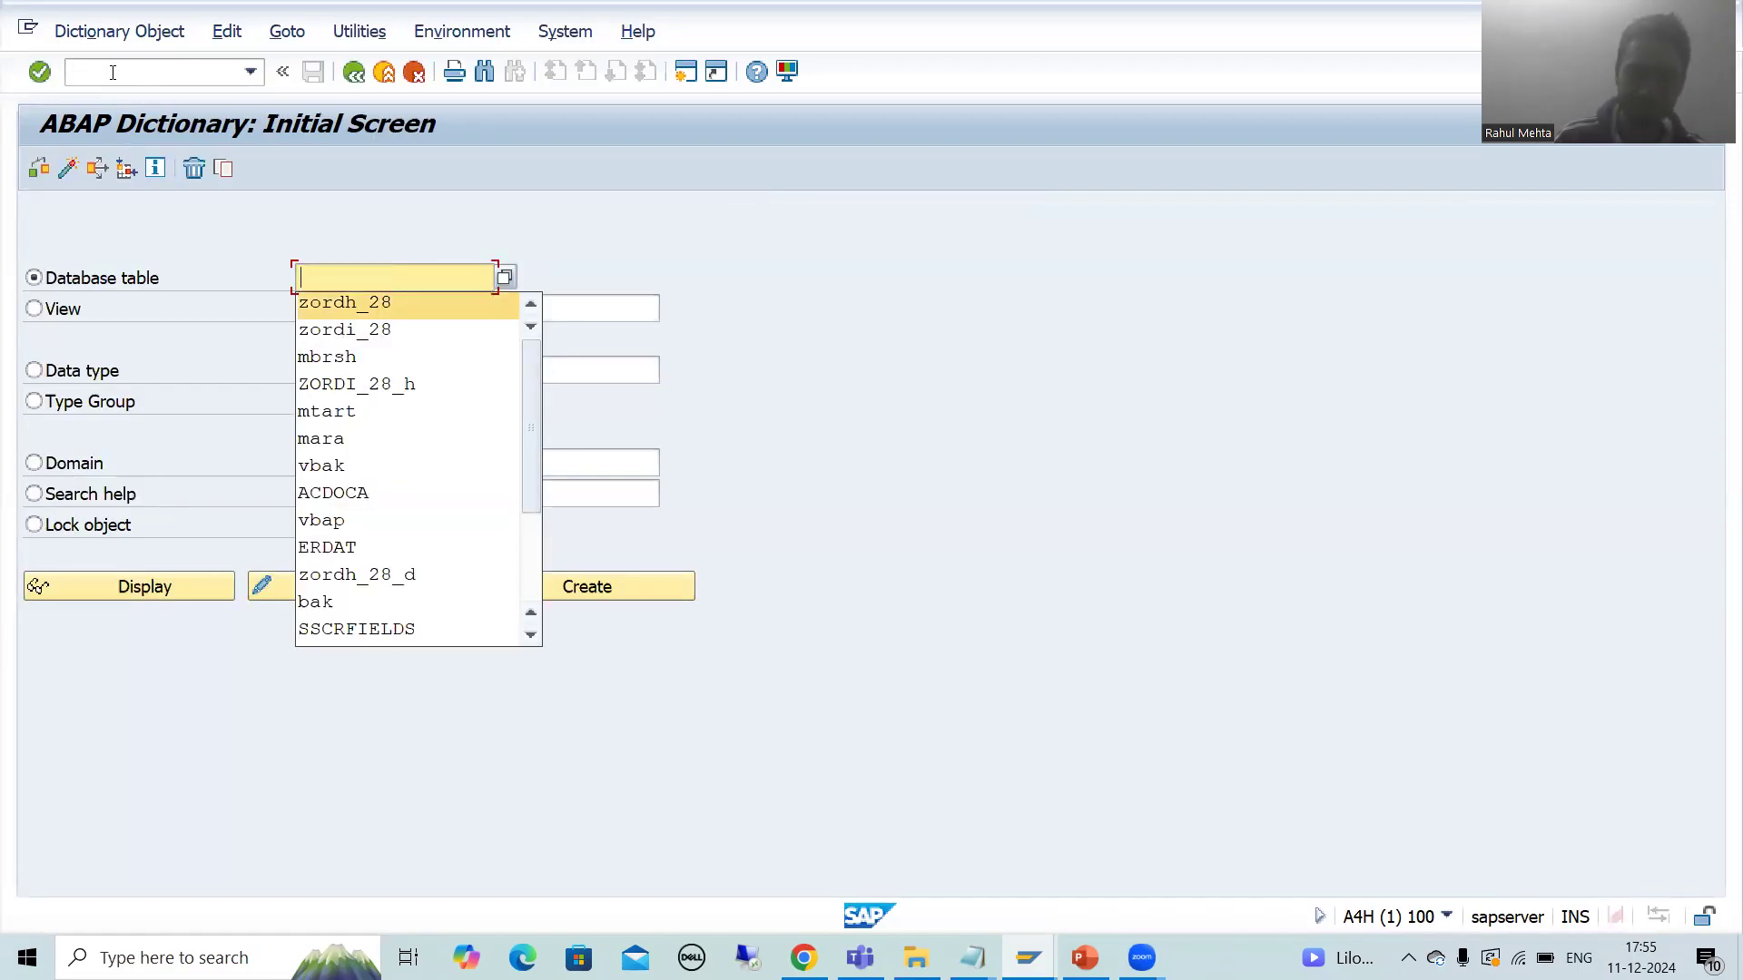
key("Return")
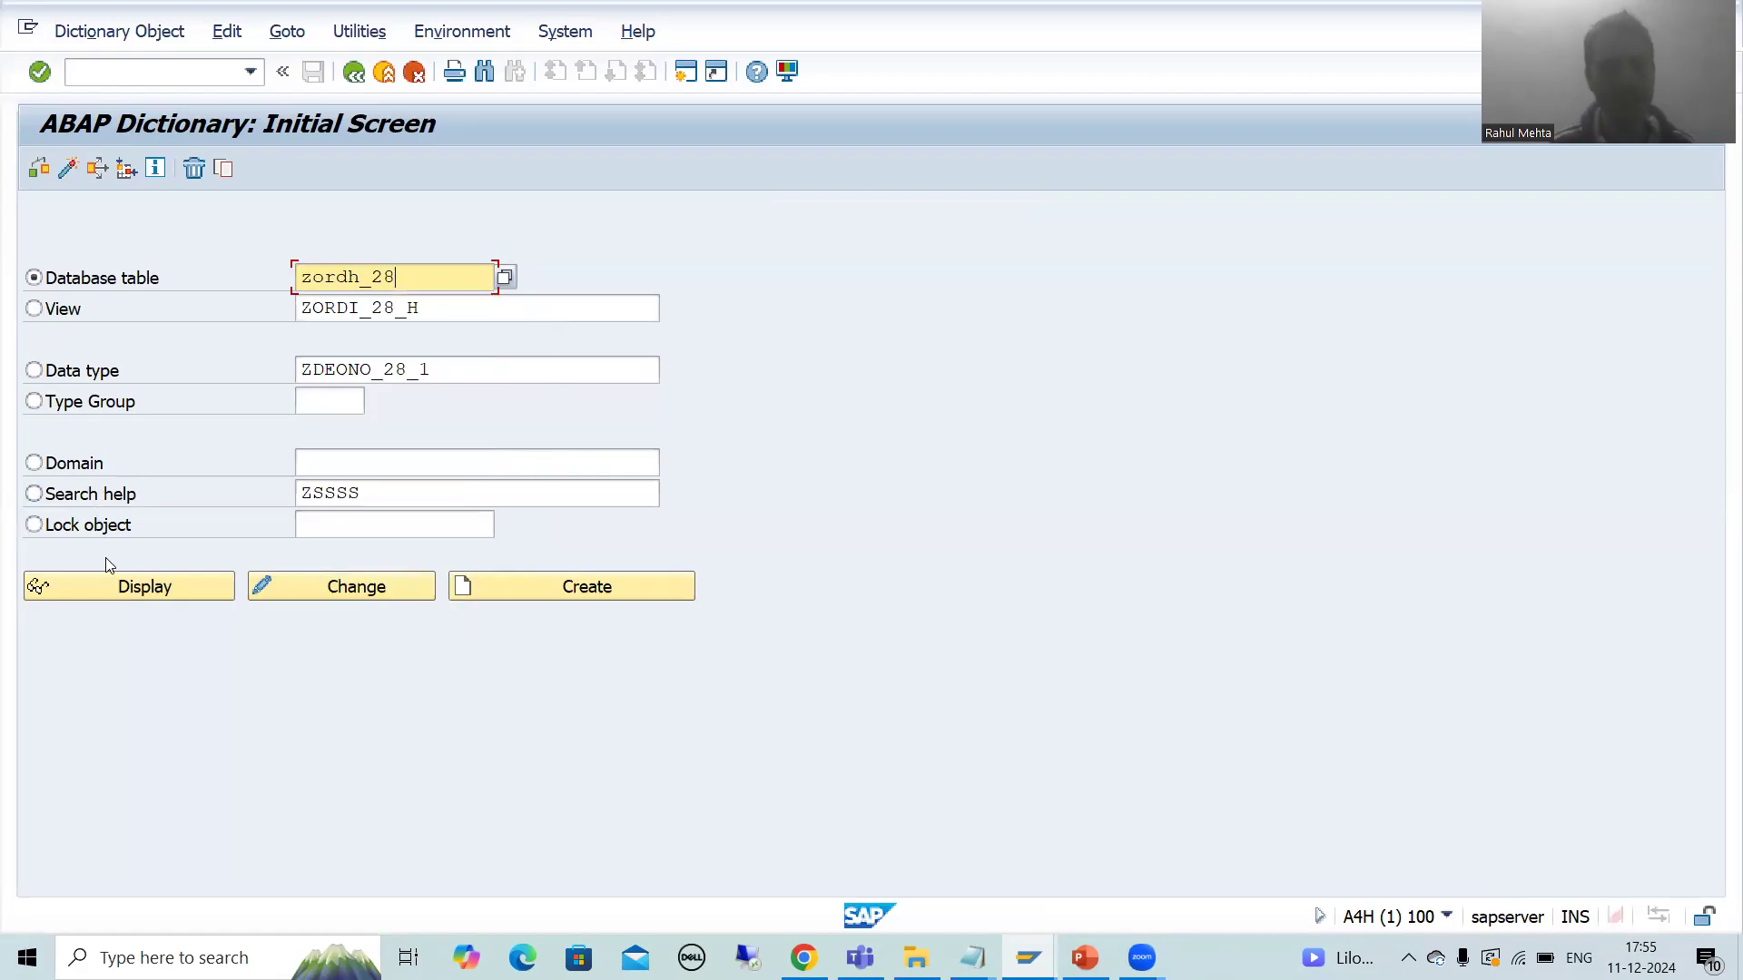
left_click(127, 595)
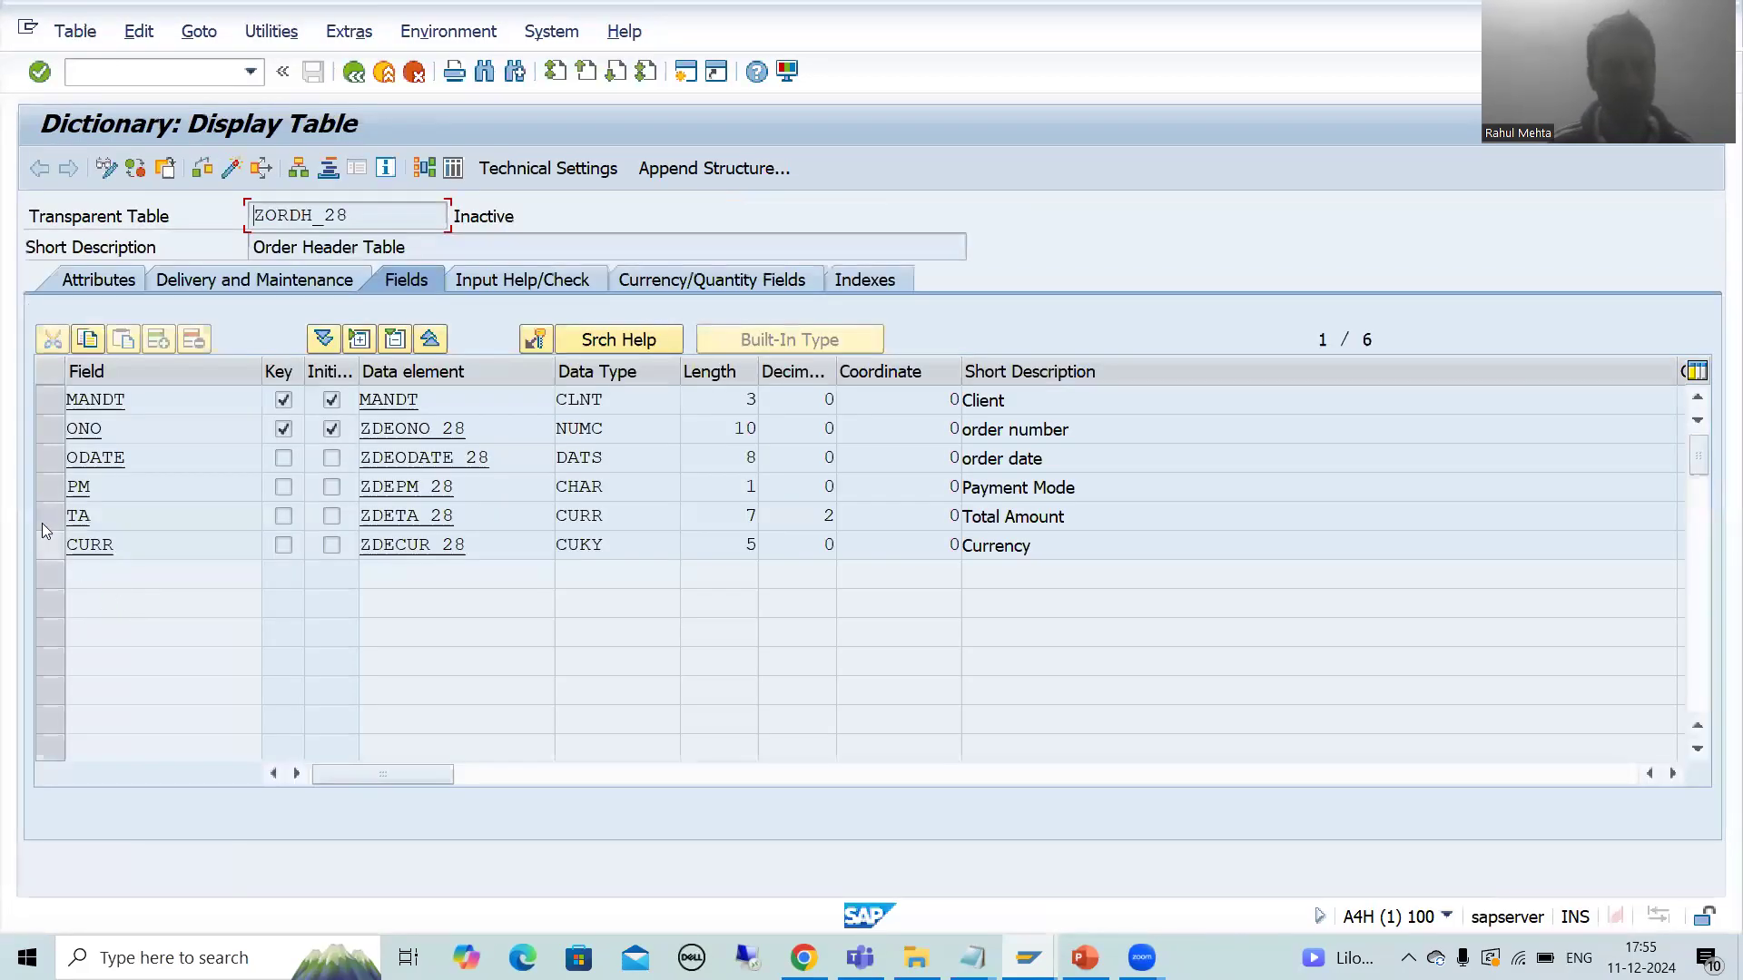
left_click(47, 434)
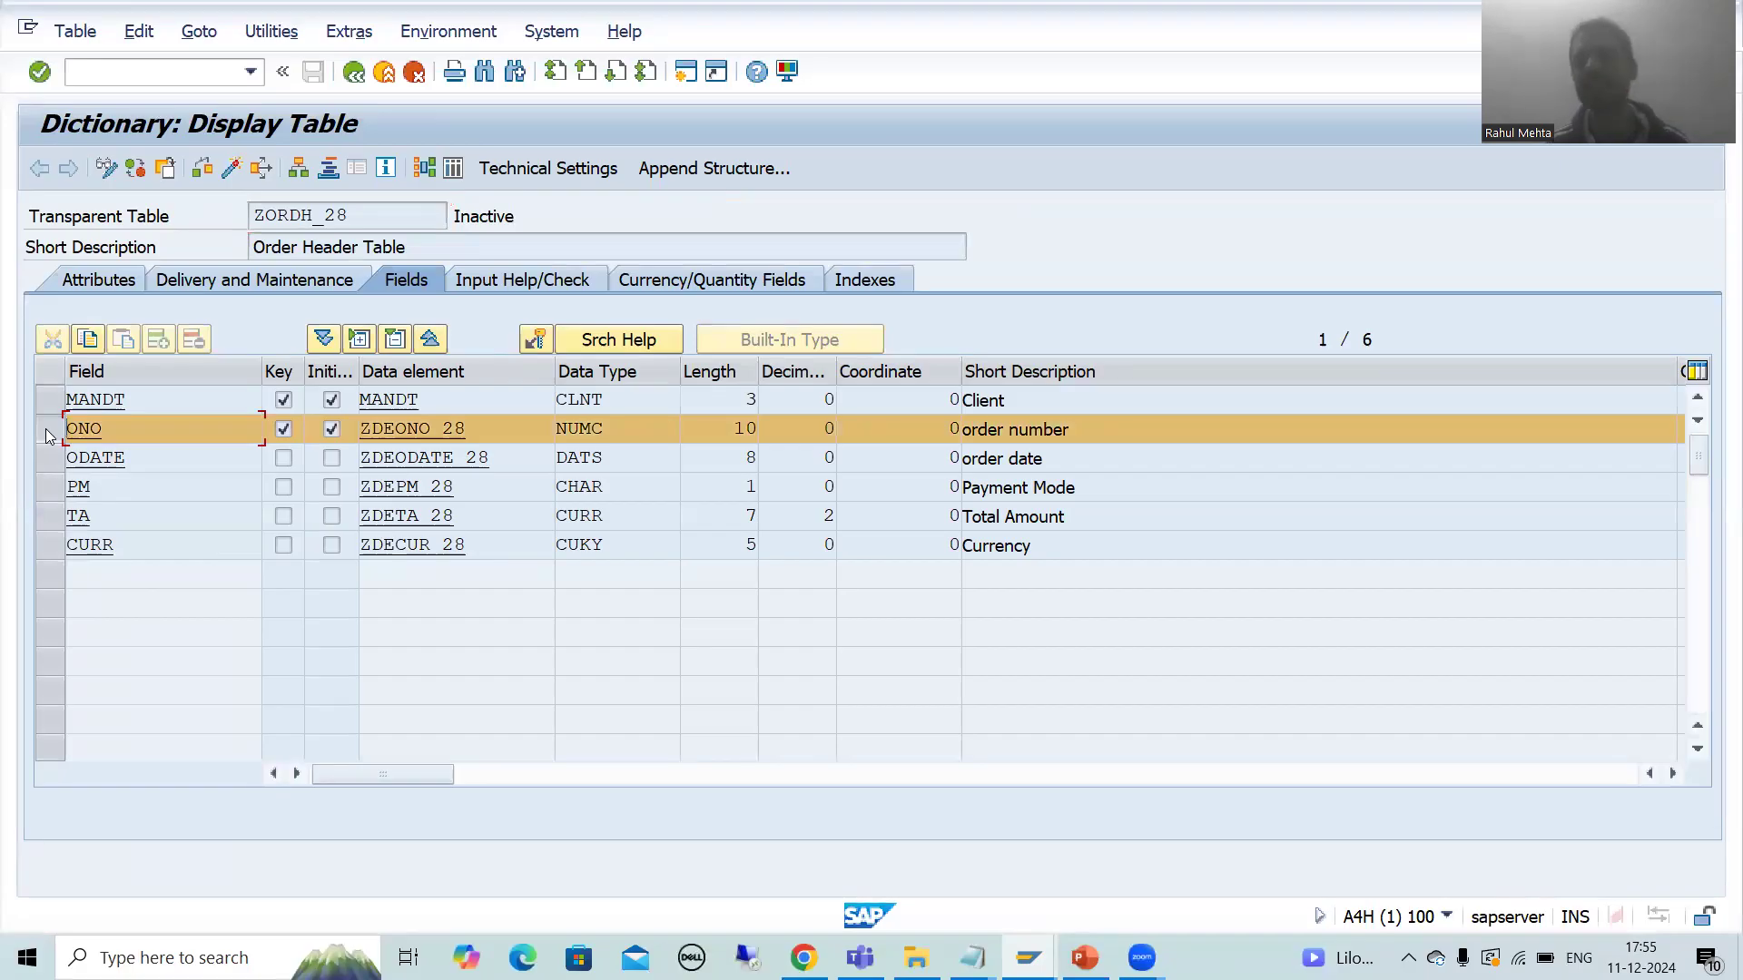
Open the ABAP Dictionary (SE11) in a new, additional SAP session
left_click(118, 72)
type("/nse11")
key("Return")
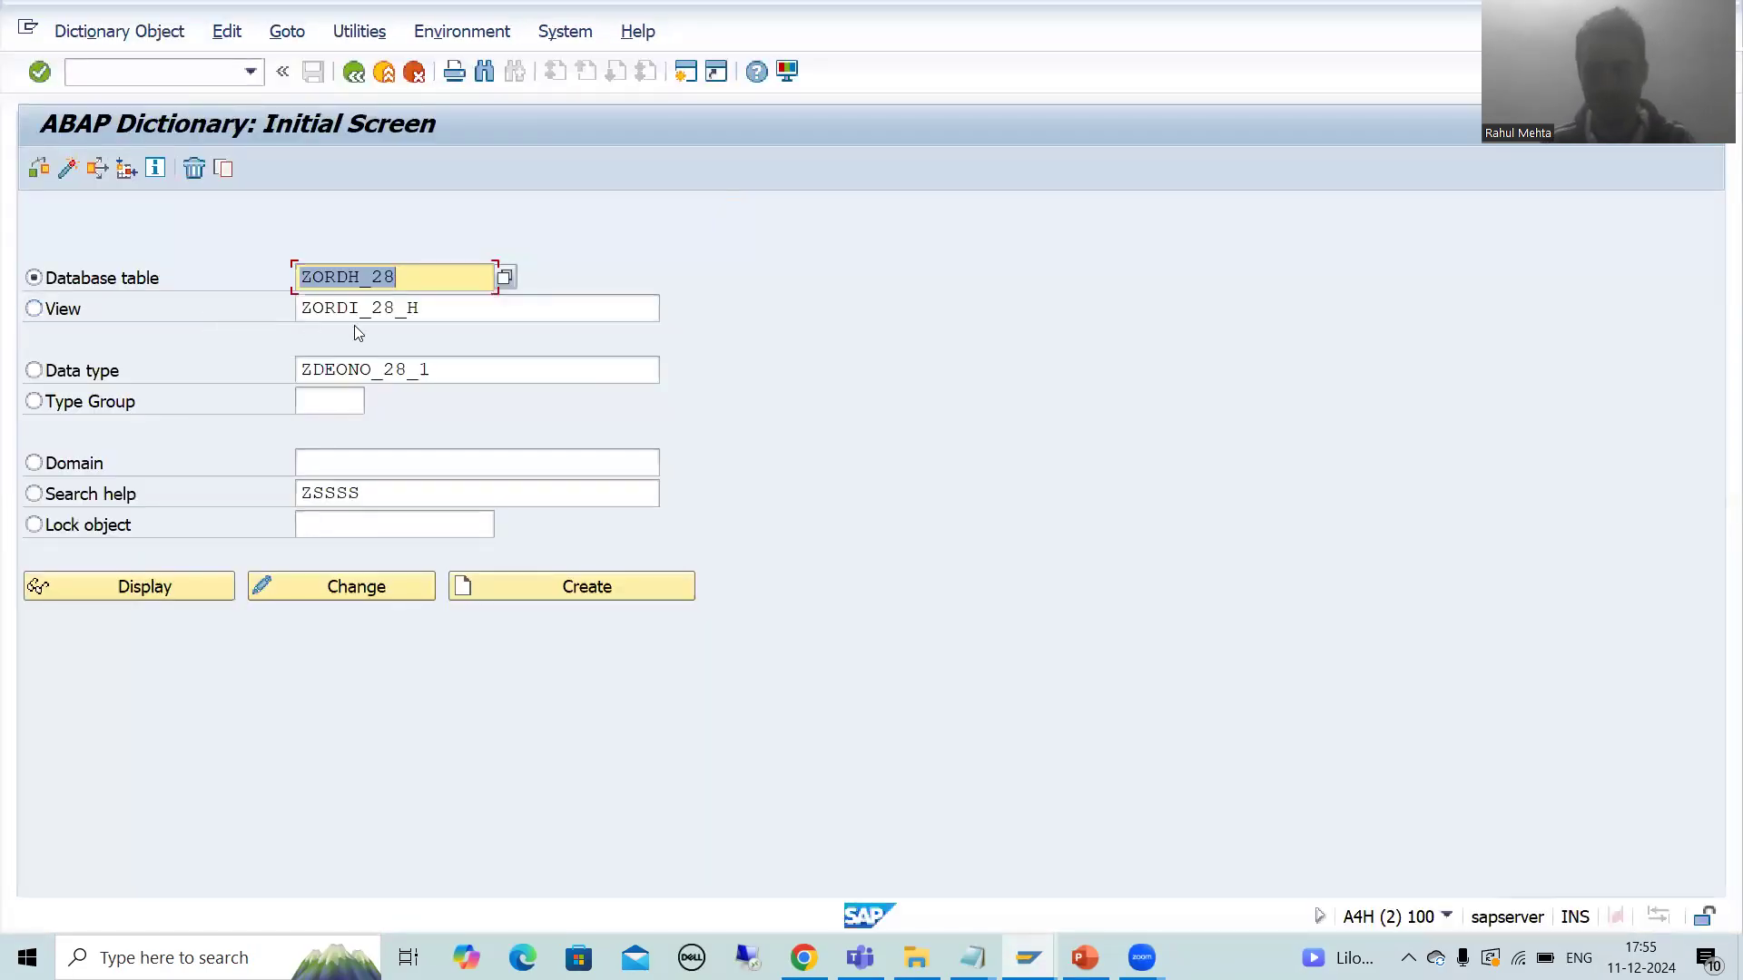
Display the definition of database table ZORDI_28 and select its ONO and OIN field rows
key("BackSpace")
left_click(360, 329)
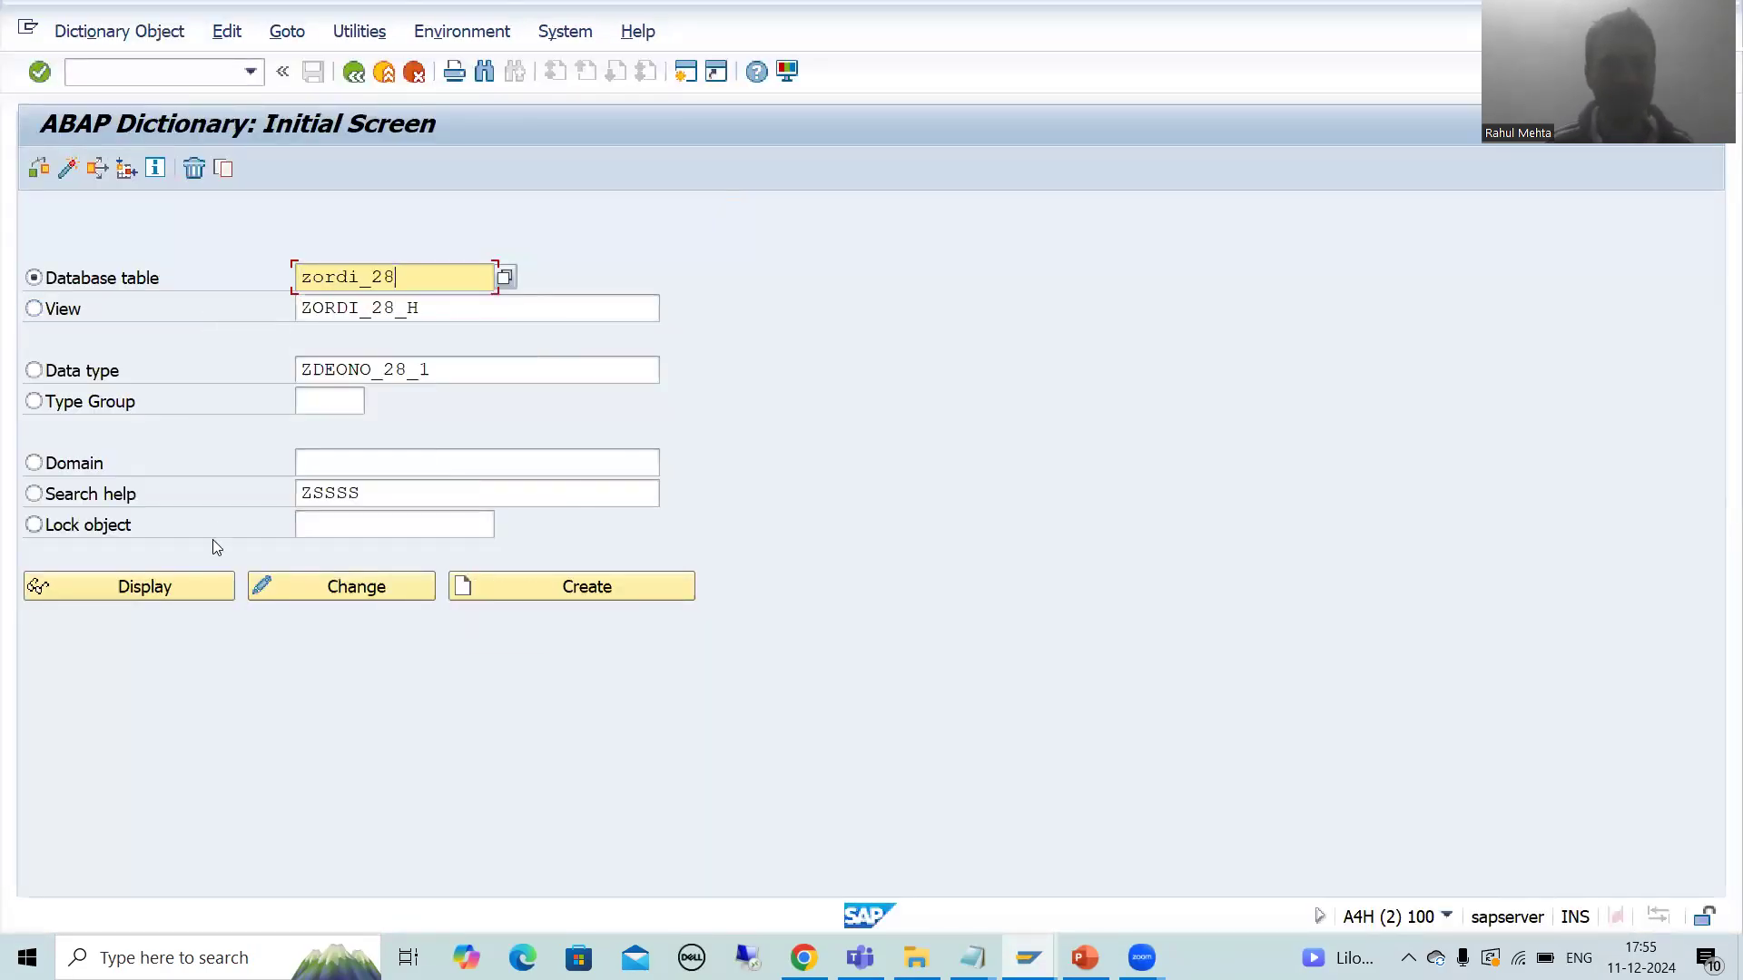
left_click(160, 590)
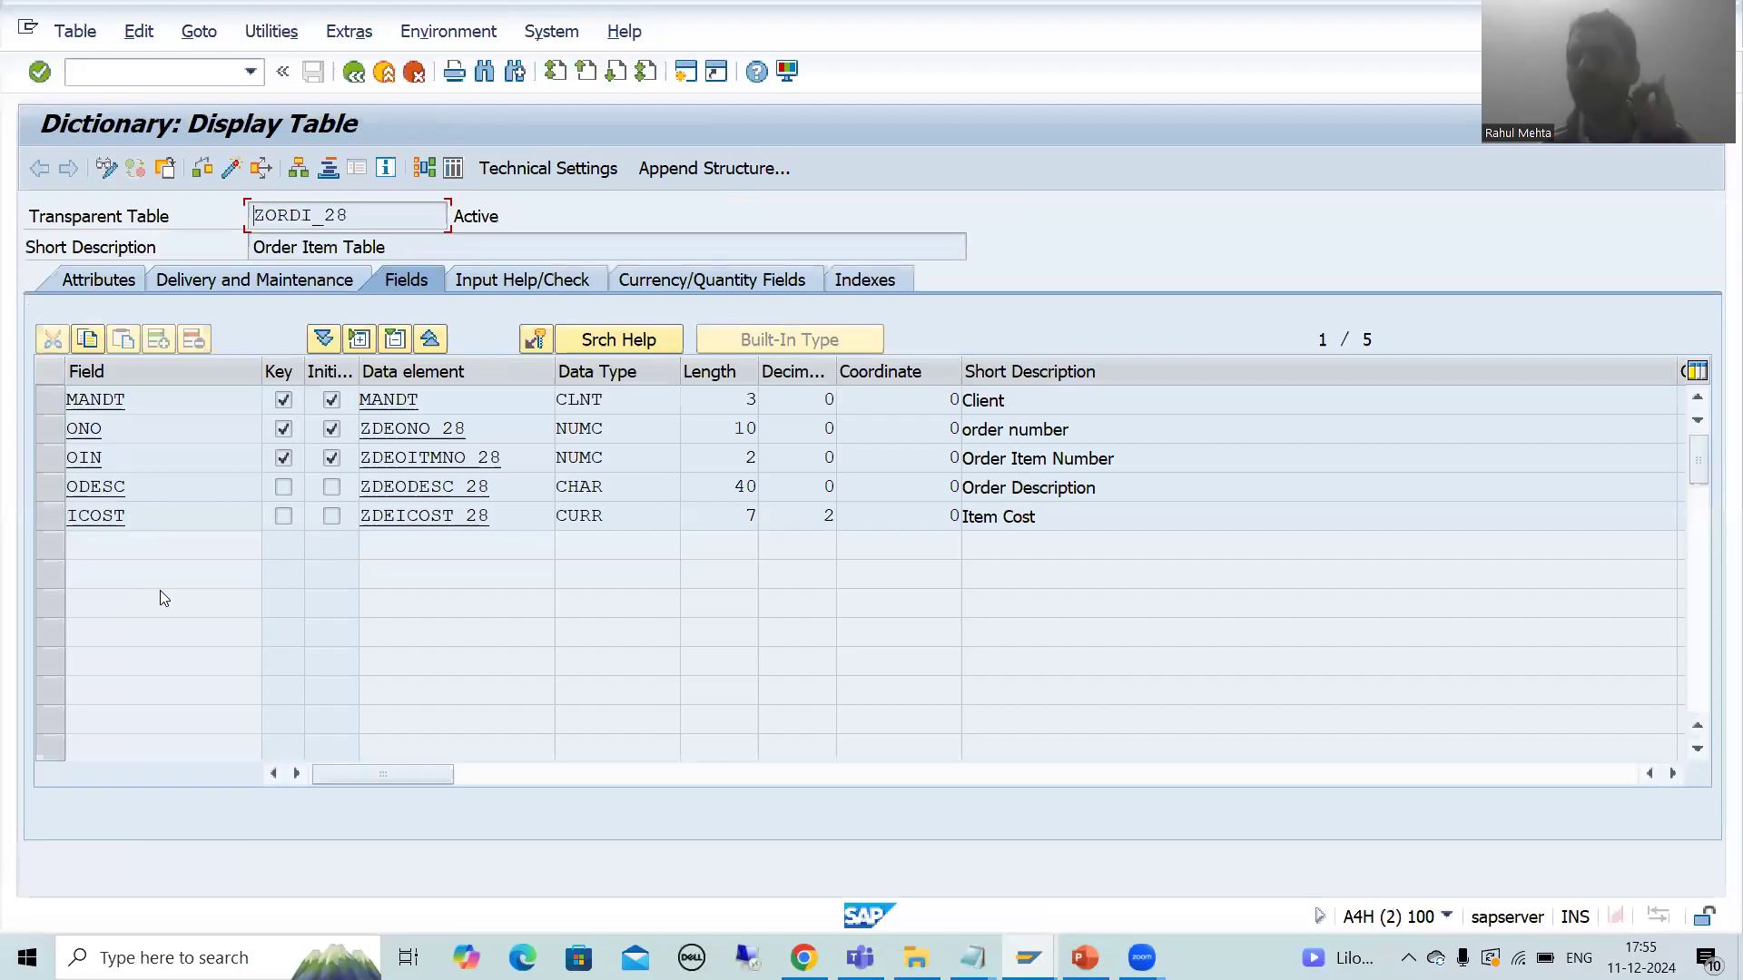
left_click(50, 429)
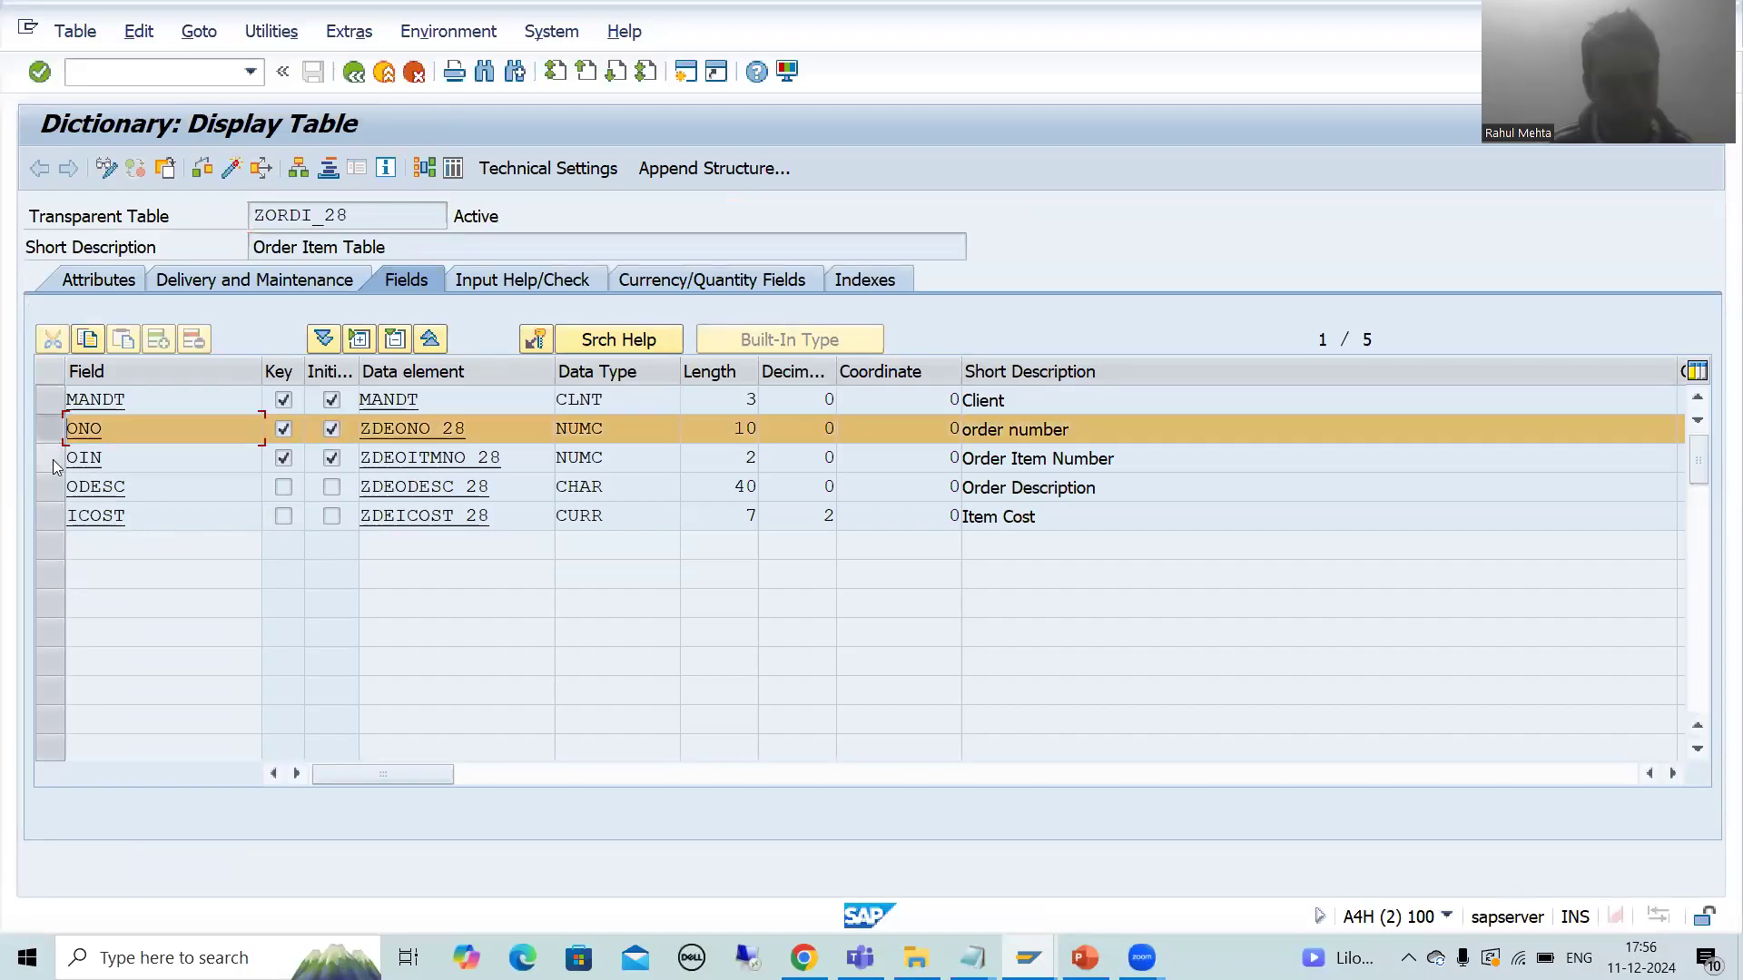
left_click(53, 463)
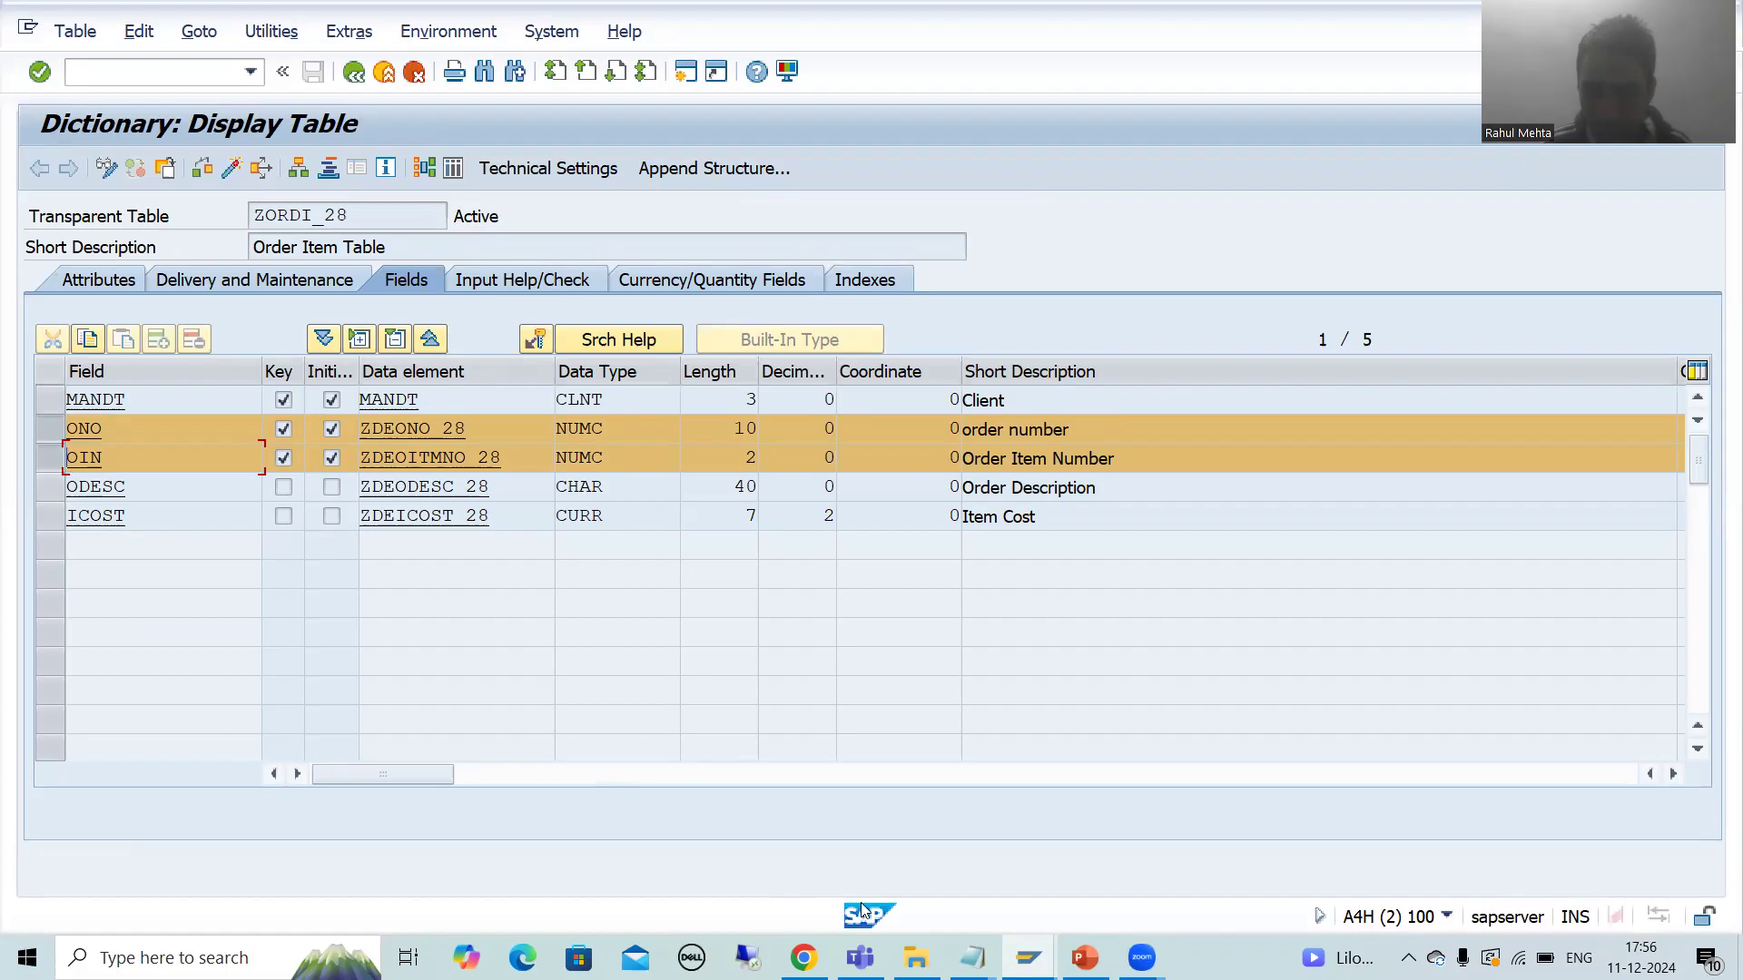
Compare the key fields of order header table ZORDH_28 with those of order item table ZORDI_28 across the two sessions
mouse_move(1030, 953)
left_click(990, 892)
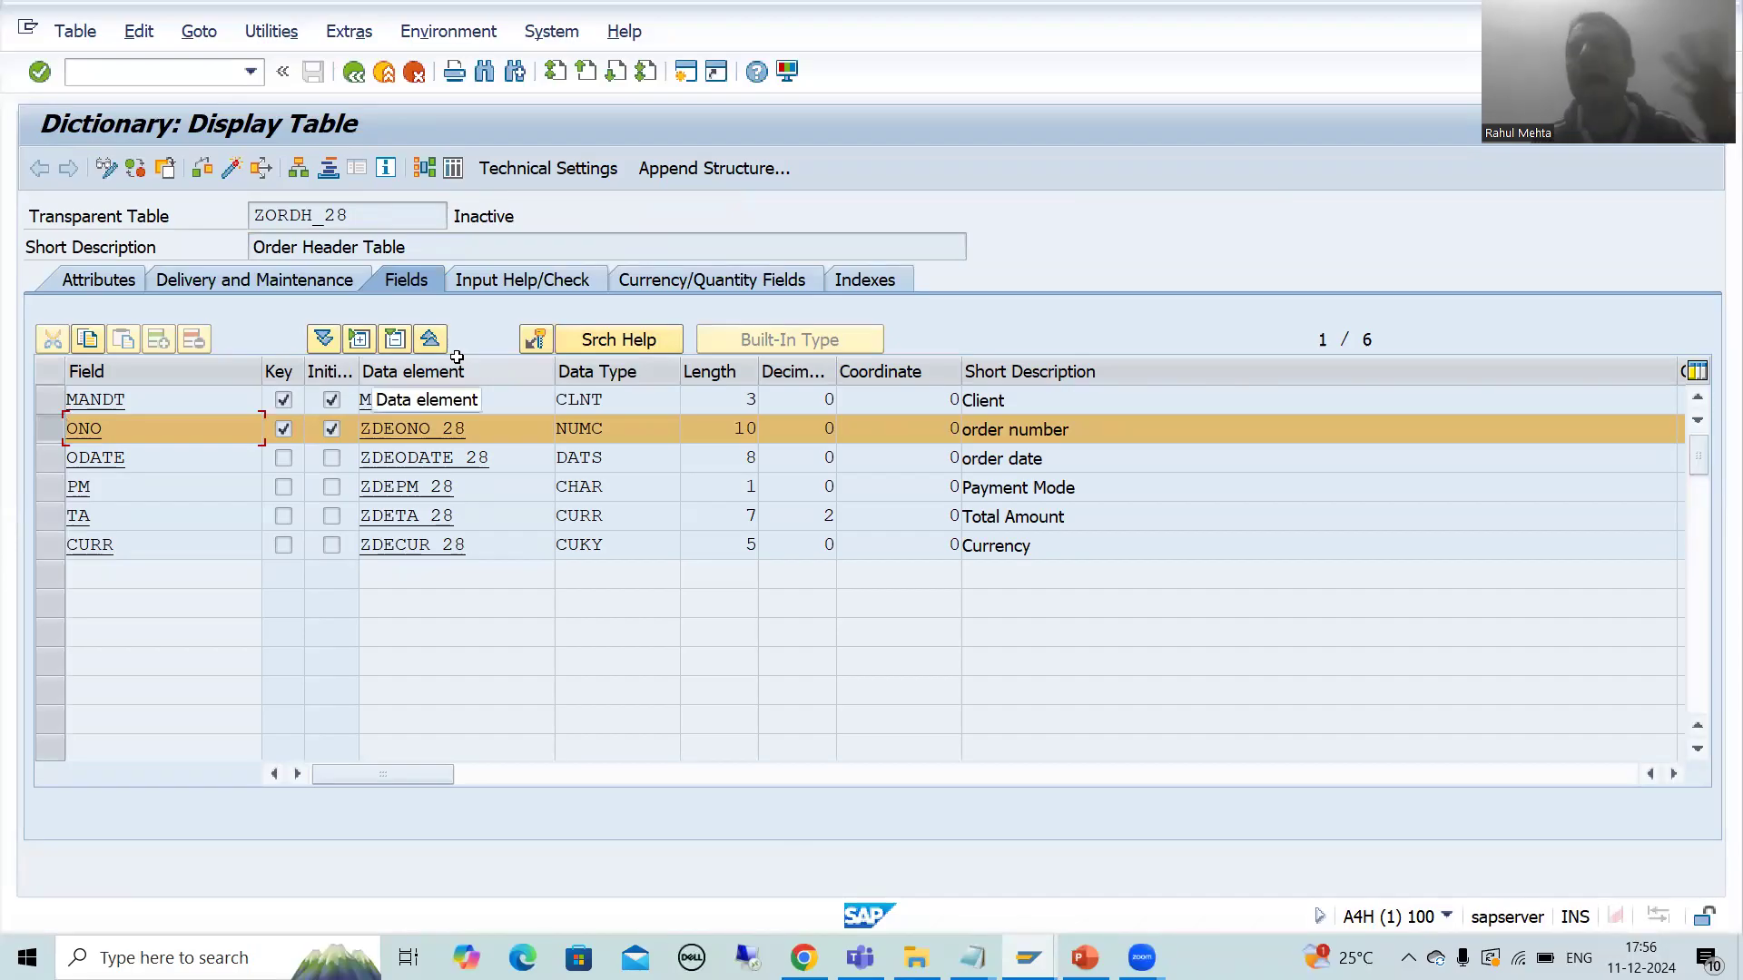
mouse_move(1027, 957)
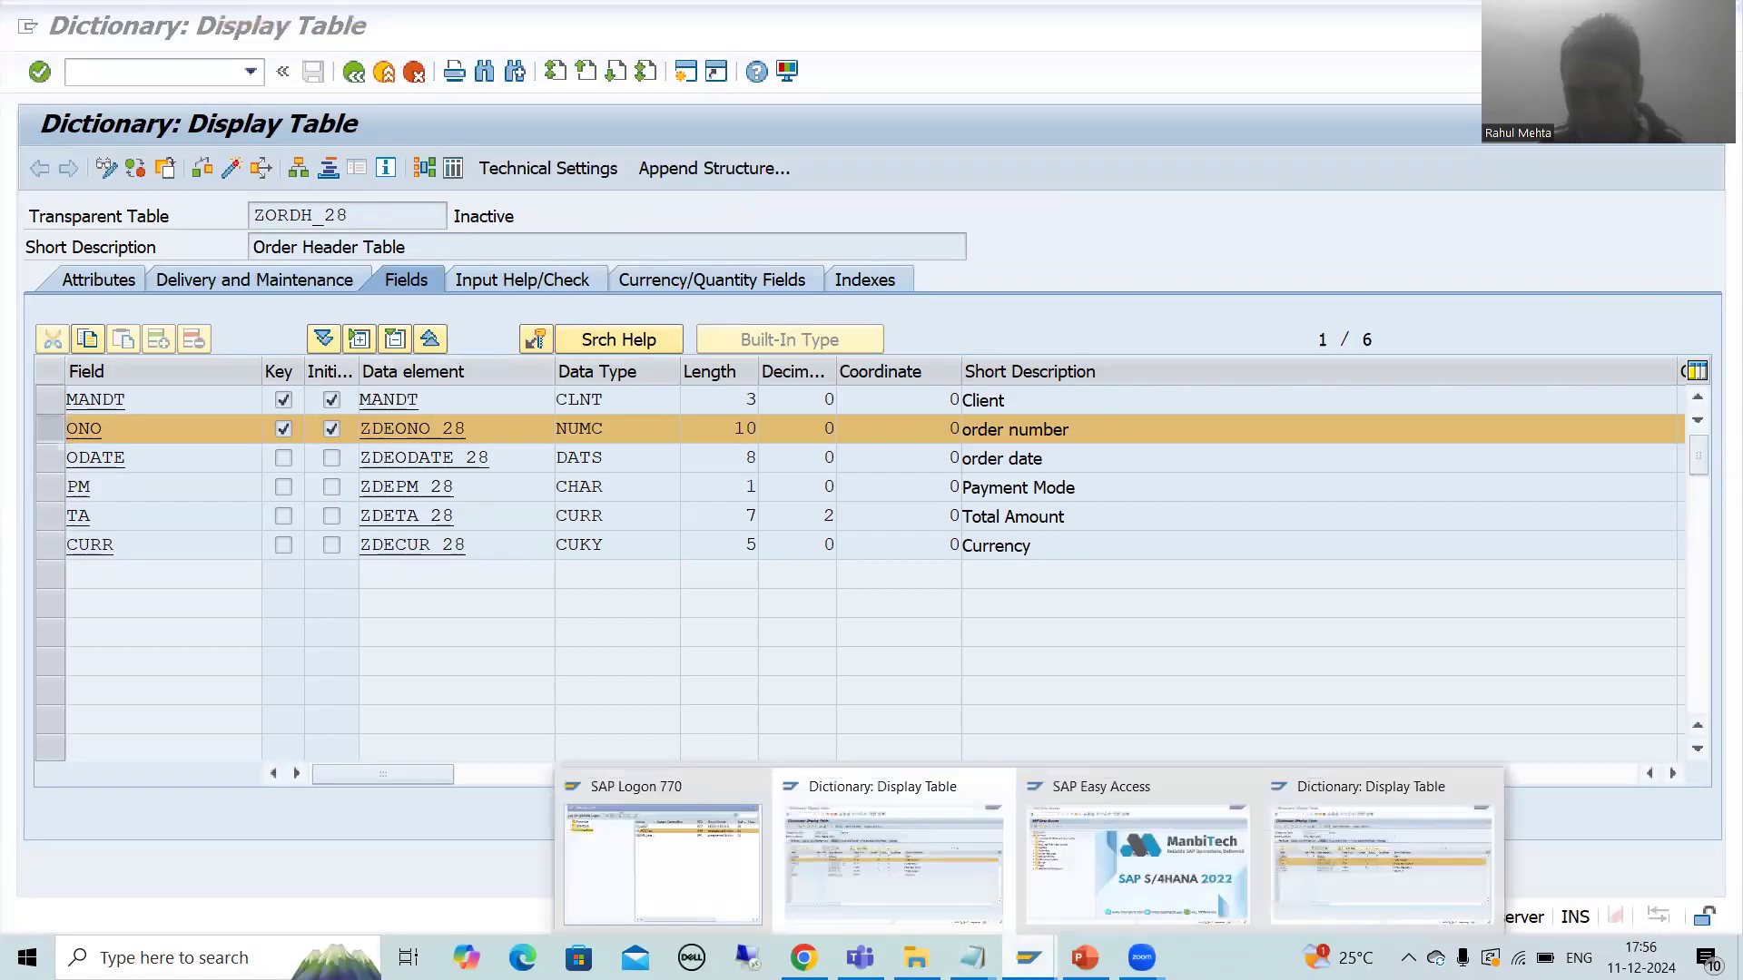
left_click(1380, 858)
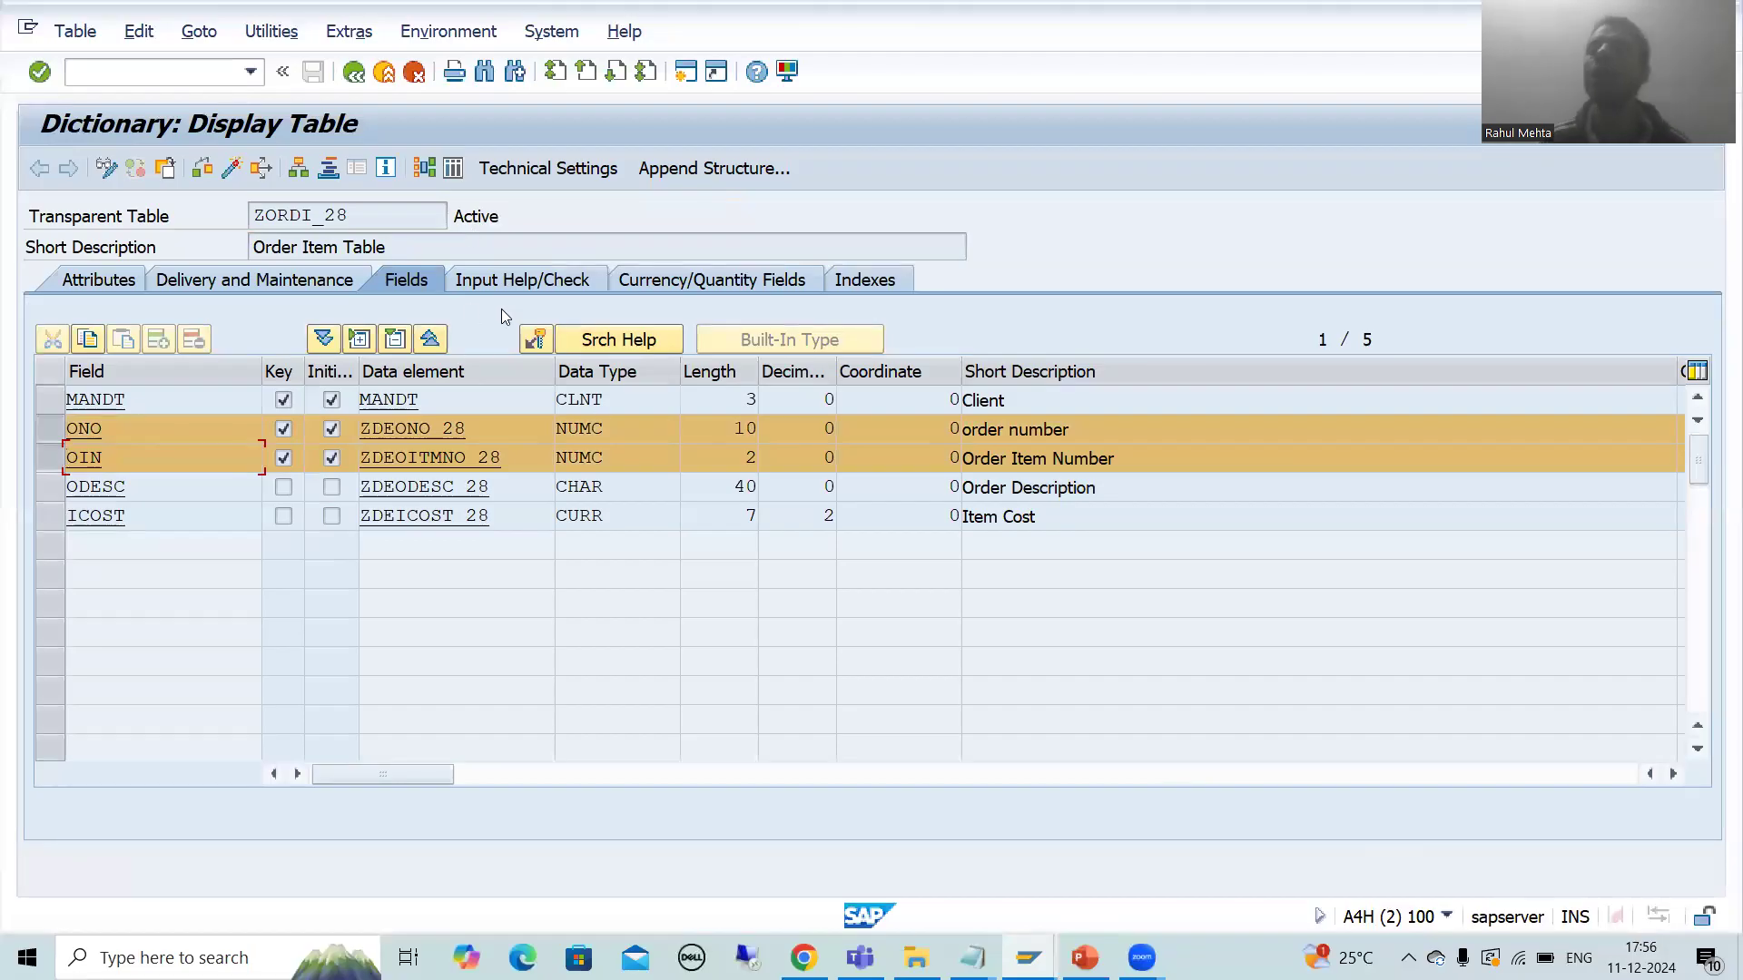
mouse_move(1027, 958)
left_click(903, 864)
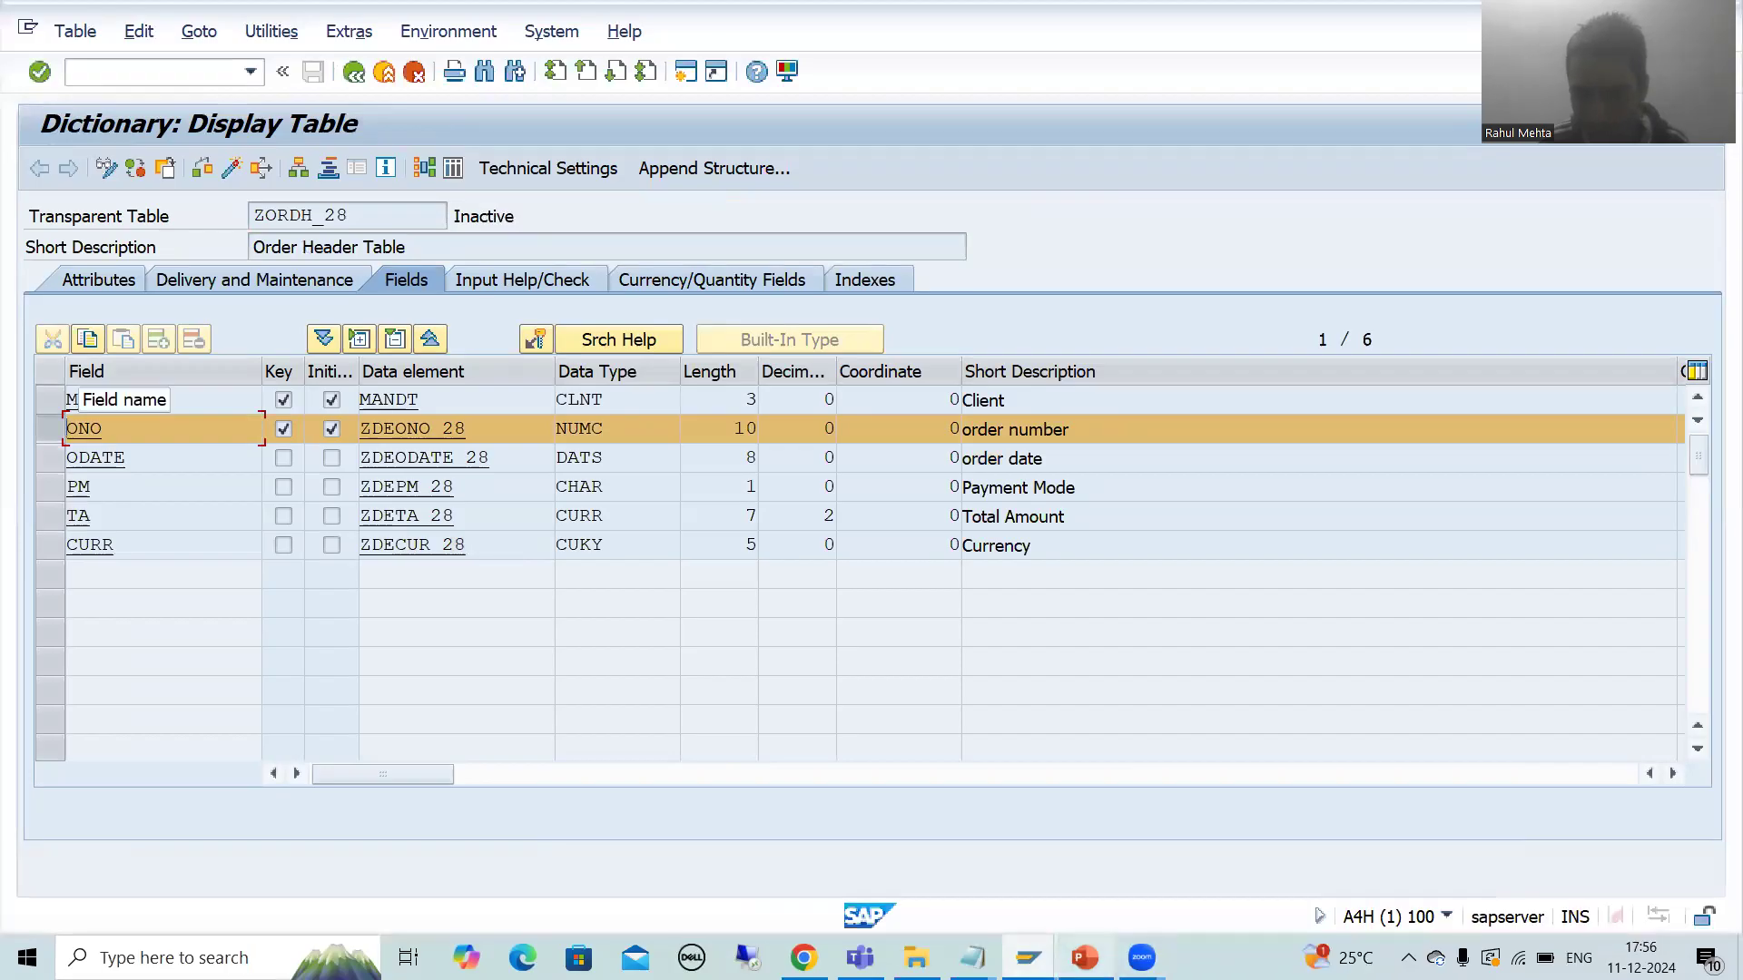
left_click(1389, 872)
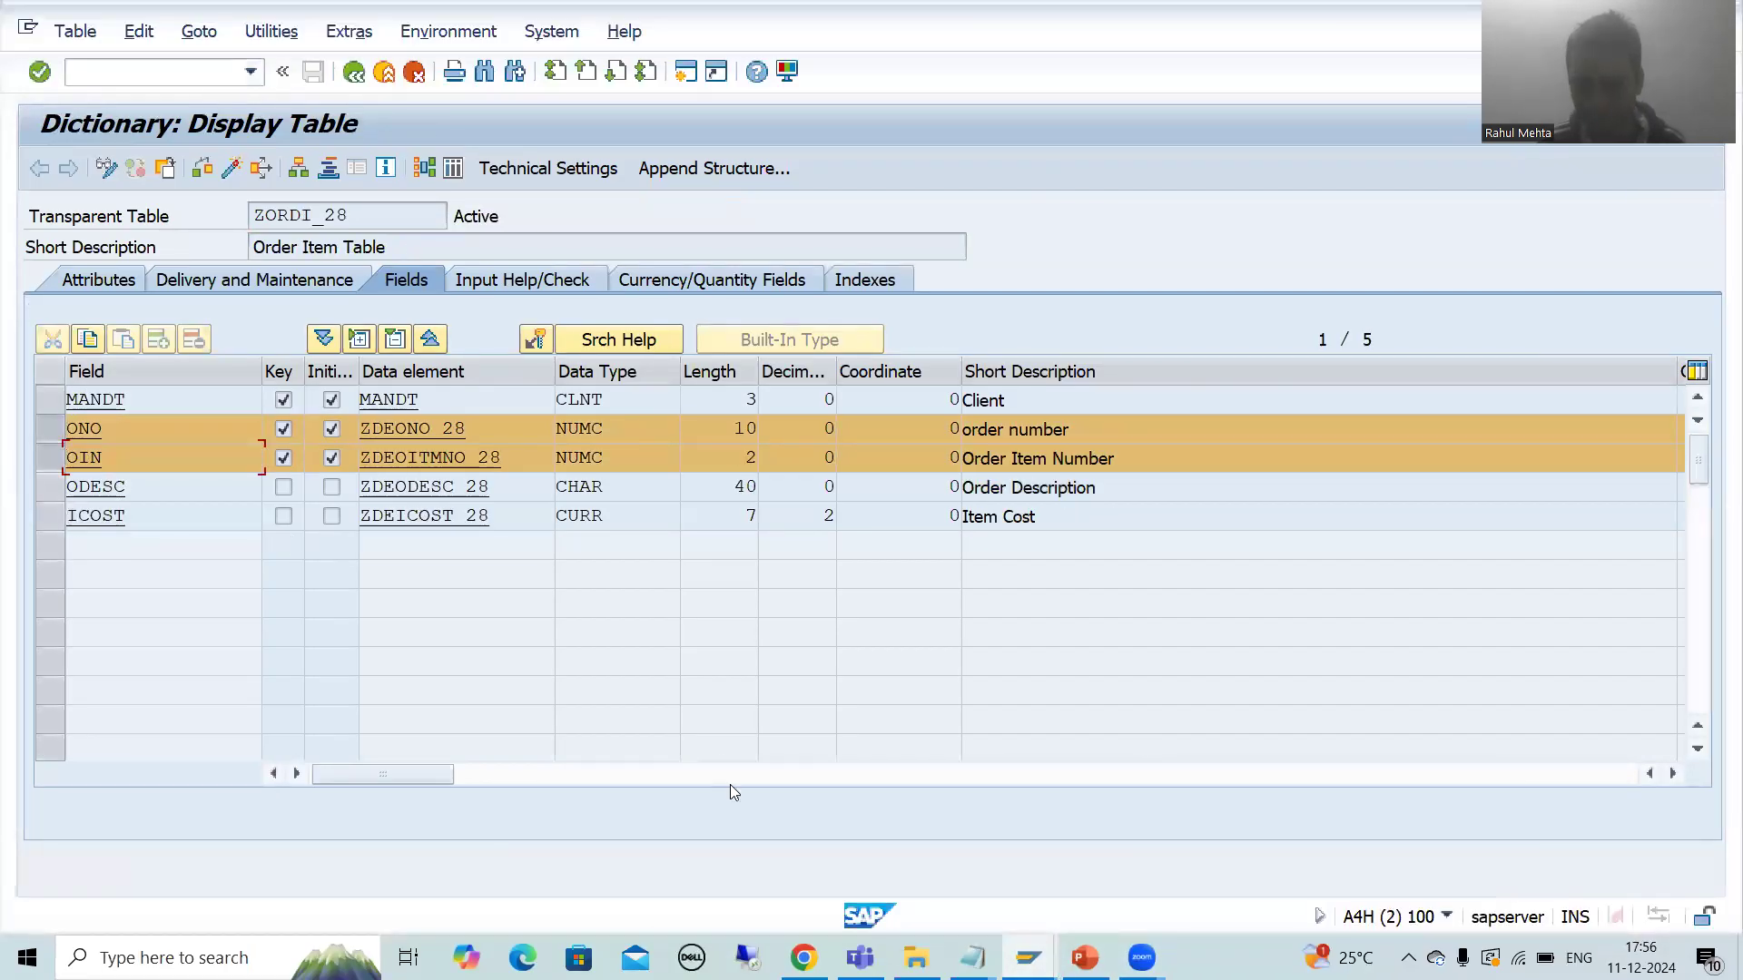
left_click(902, 863)
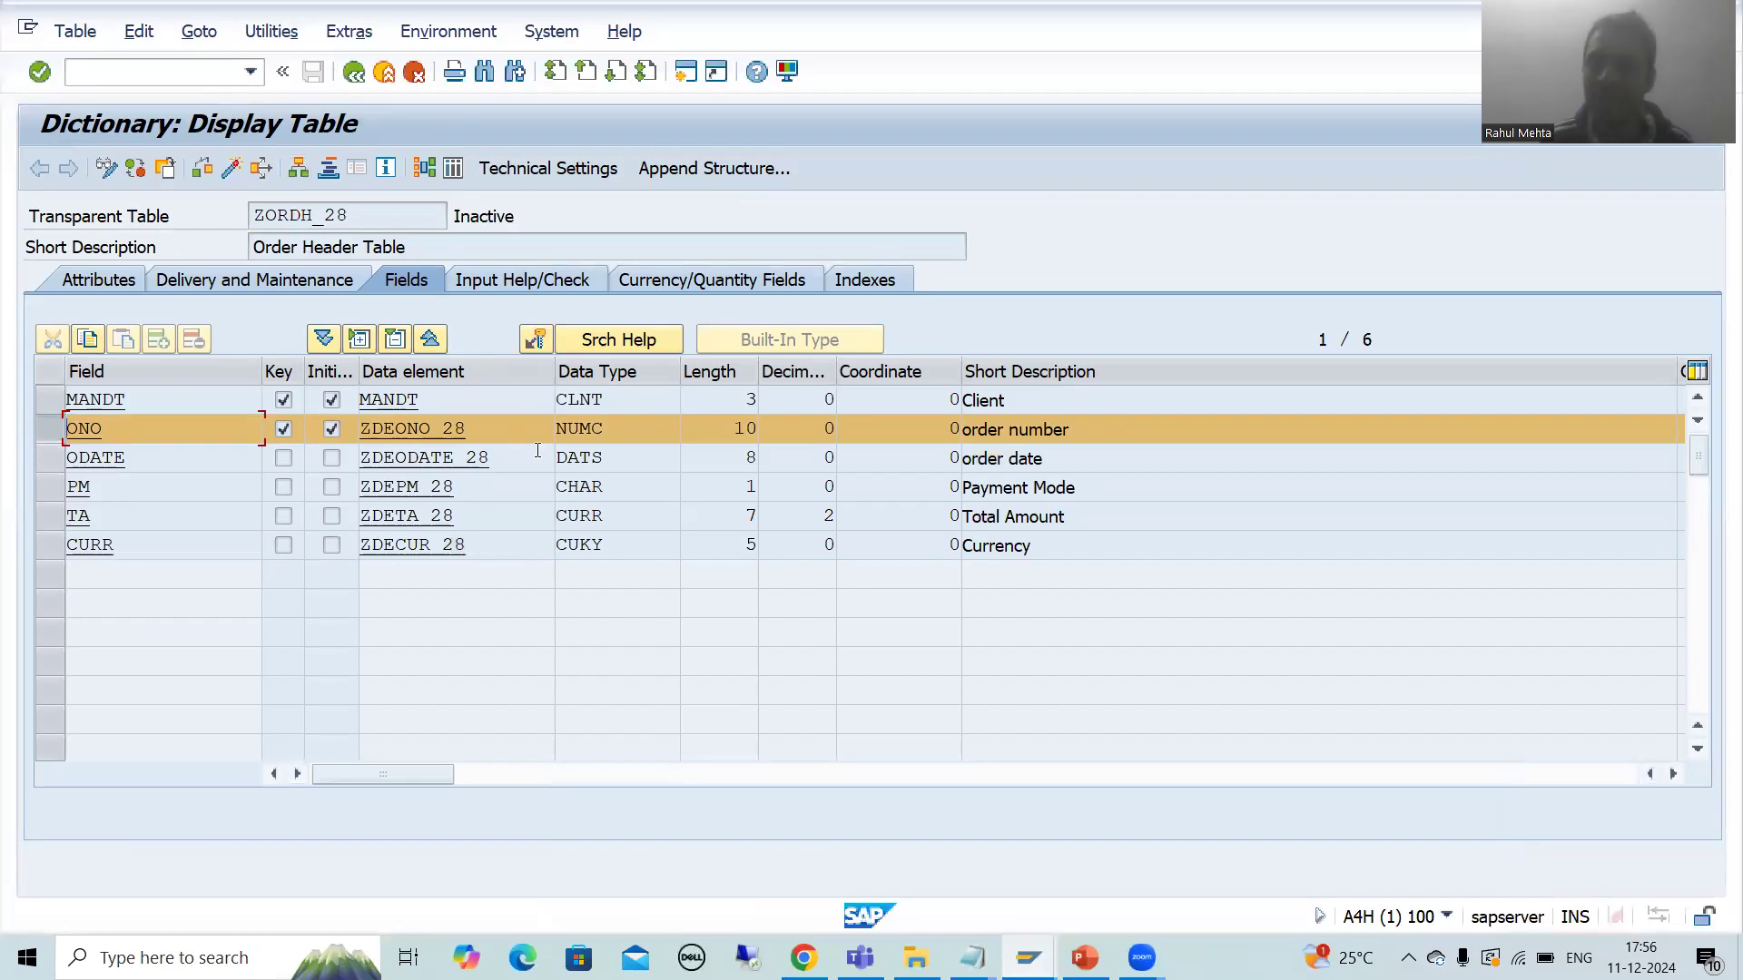
mouse_move(1027, 958)
left_click(1384, 873)
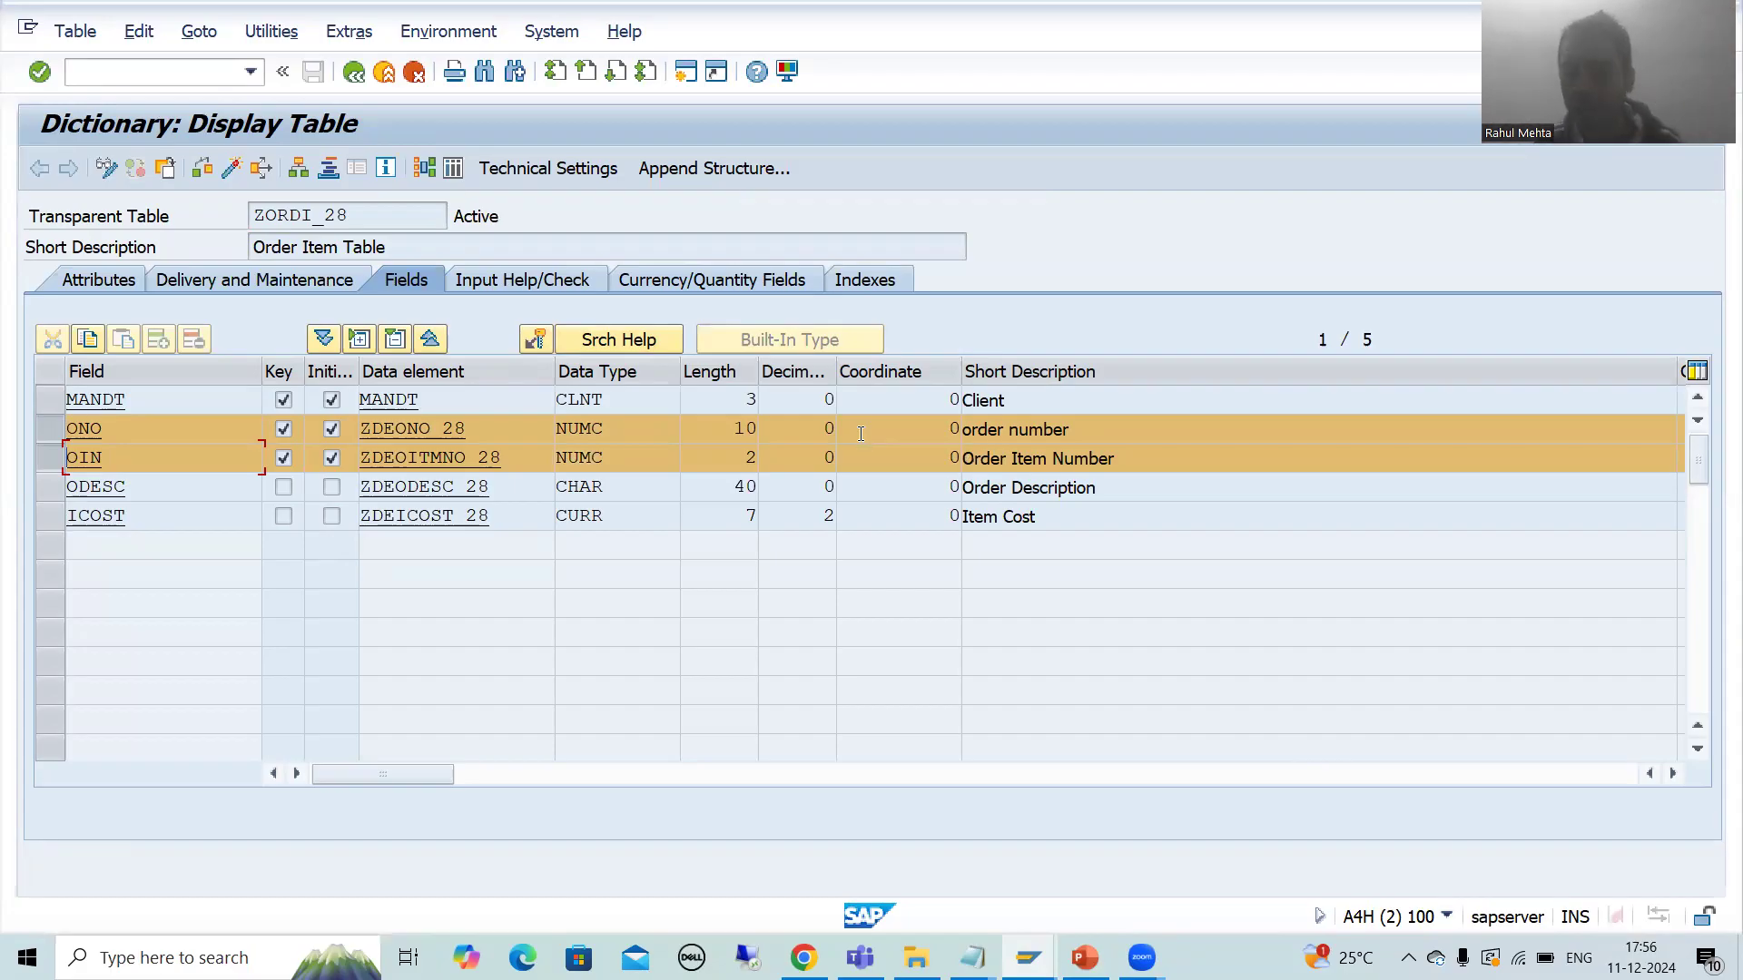
left_click(1028, 958)
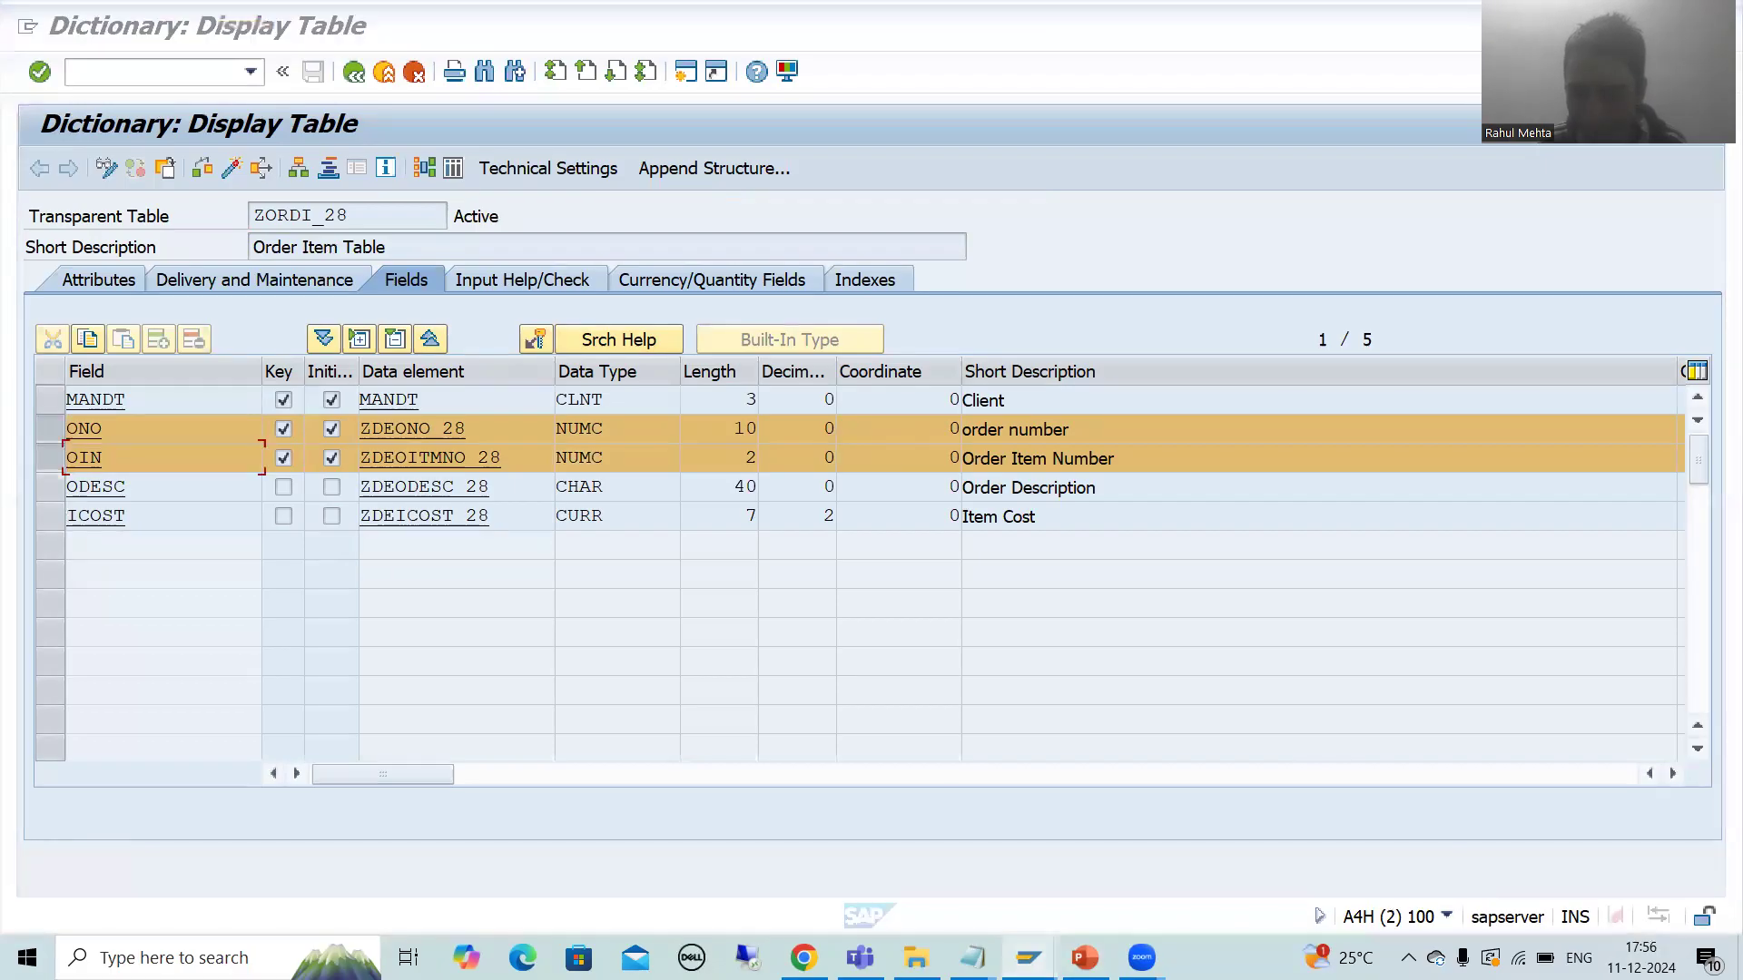
left_click(857, 859)
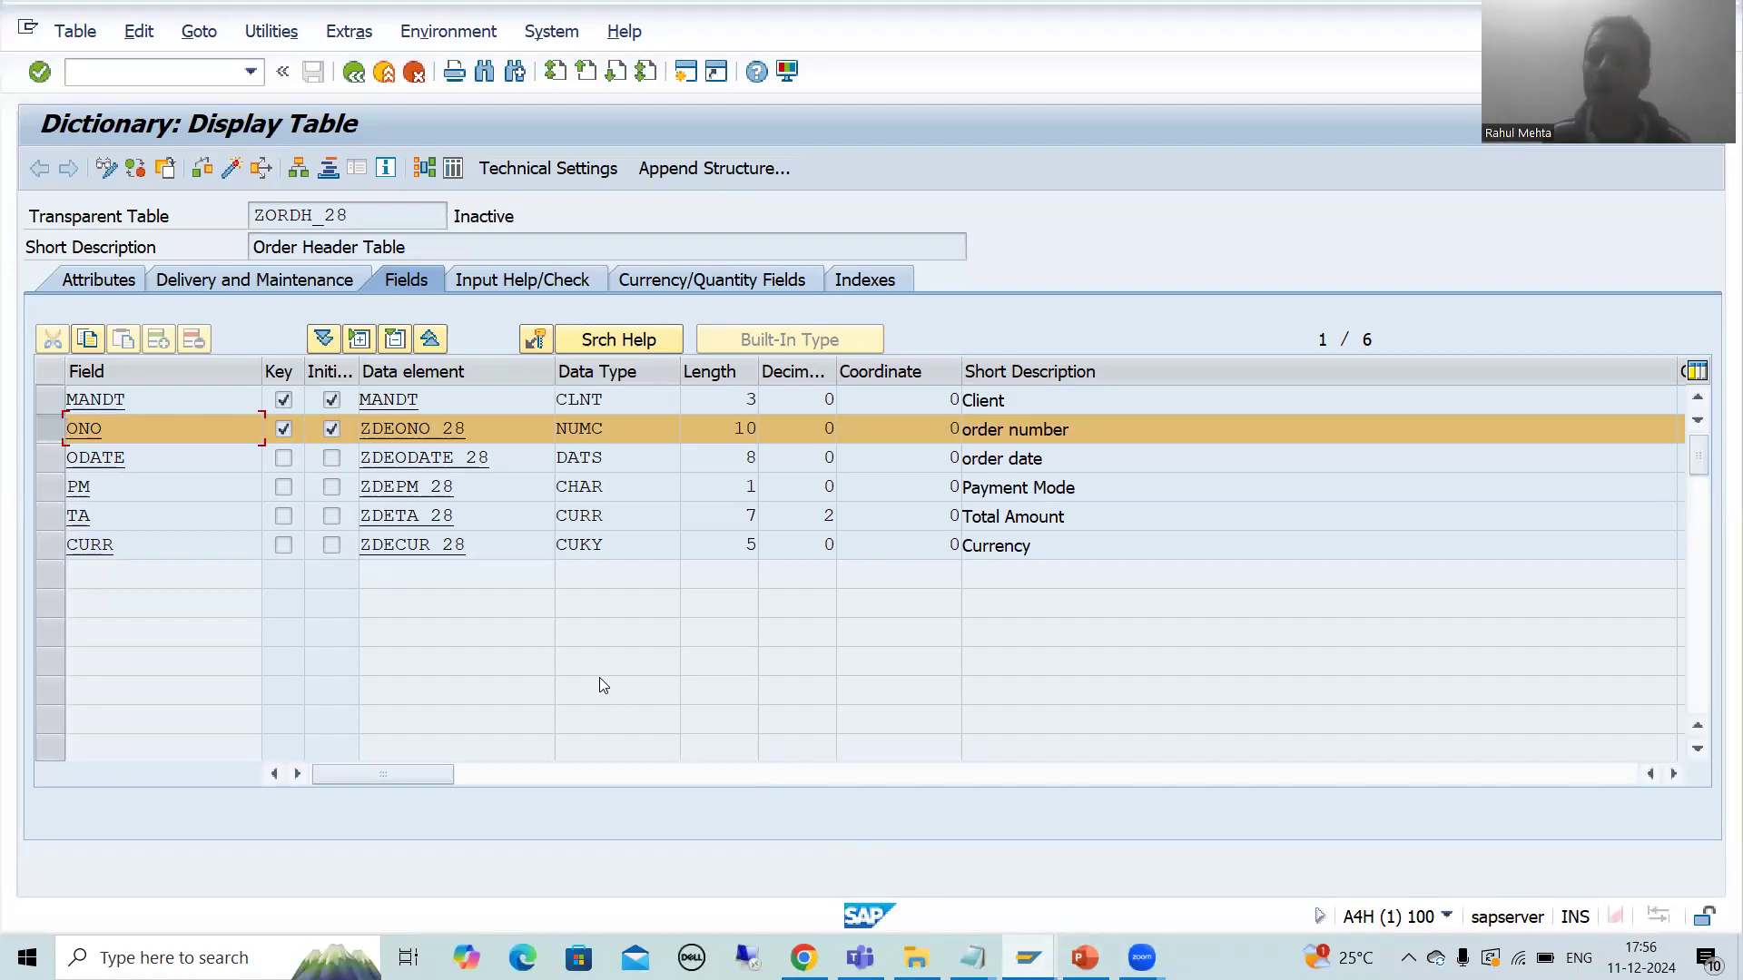
Open Table View Maintenance with transaction SM30 in a new SAP session
left_click(107, 69)
type("/nse11")
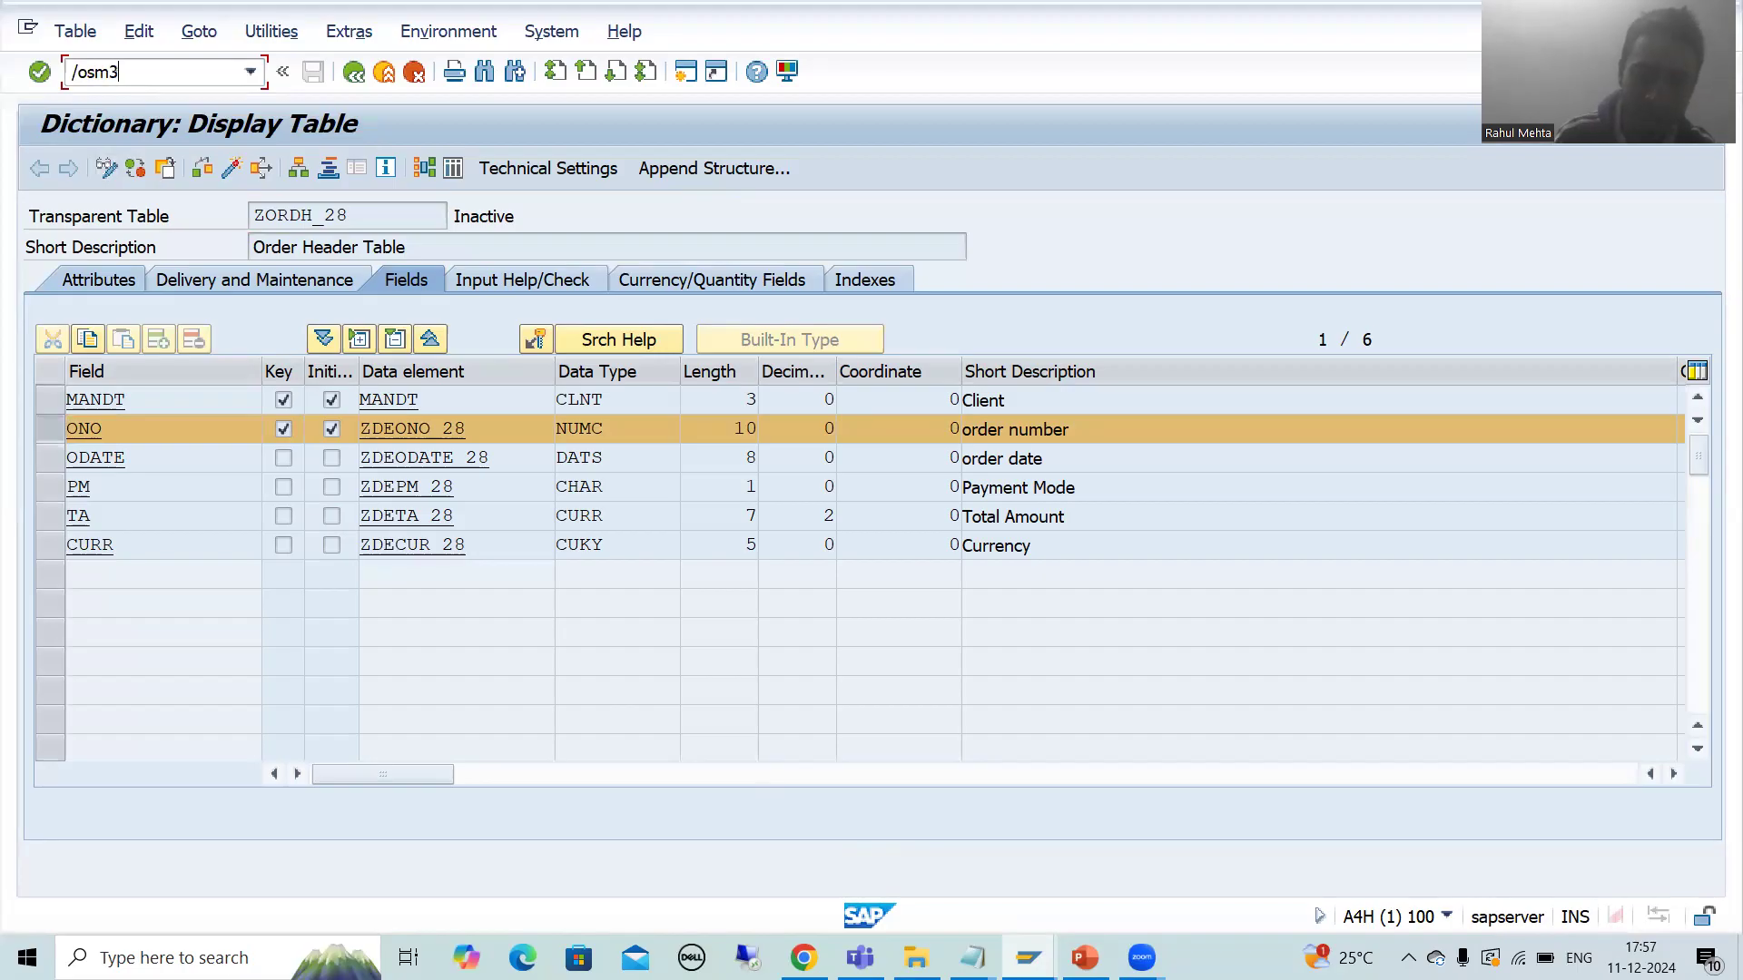
key("Return")
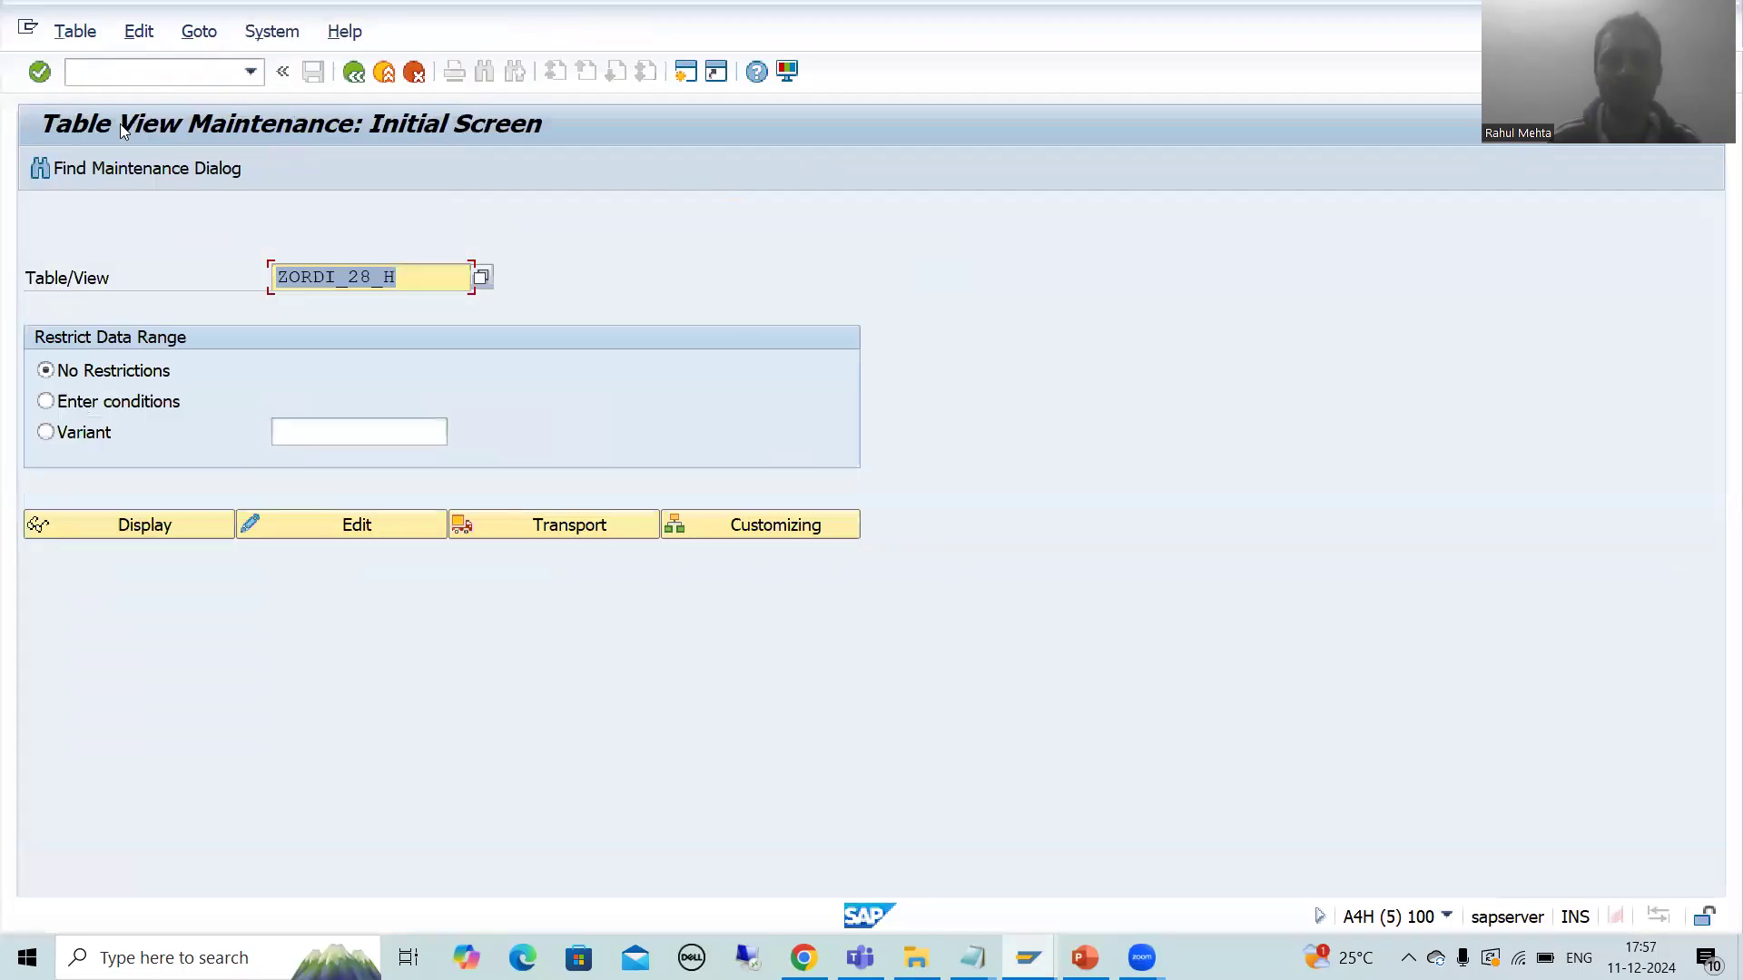
Display the entries of table ZORDH_28 without restricting the data range
left_click(418, 283)
key("BackSpace")
key("BackSpace")
key("BackSpace")
key("BackSpace")
key("BackSpace")
key("BackSpace")
key("BackSpace")
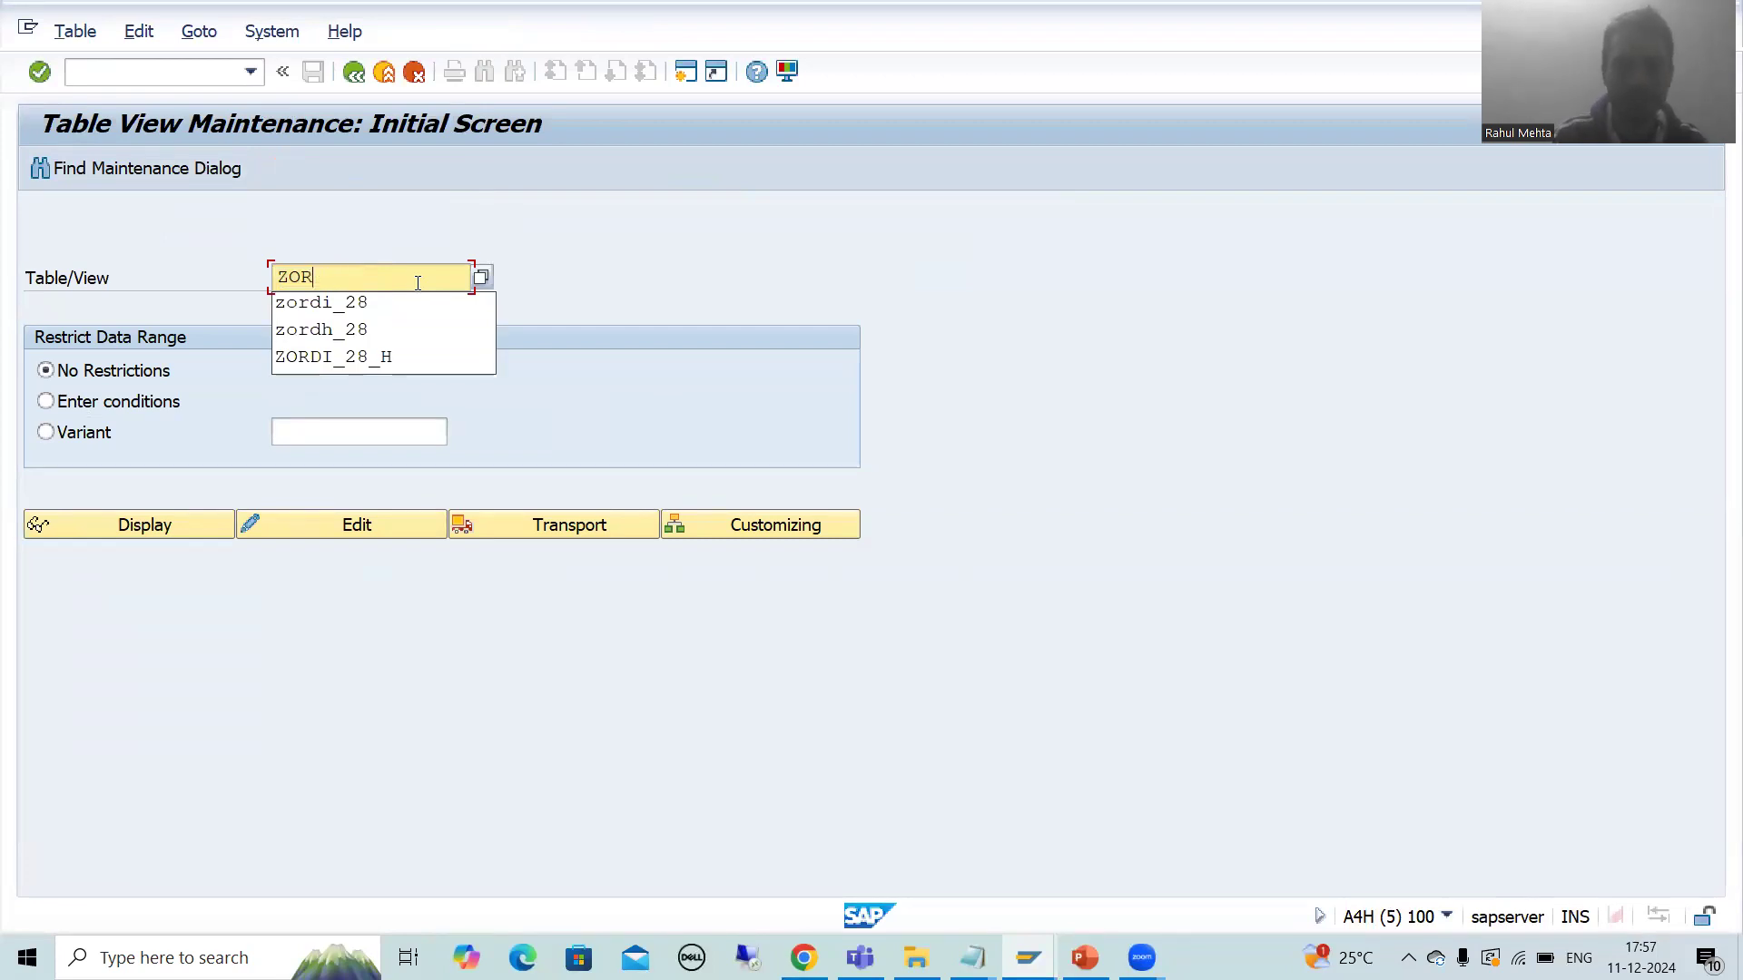
type("DH_28")
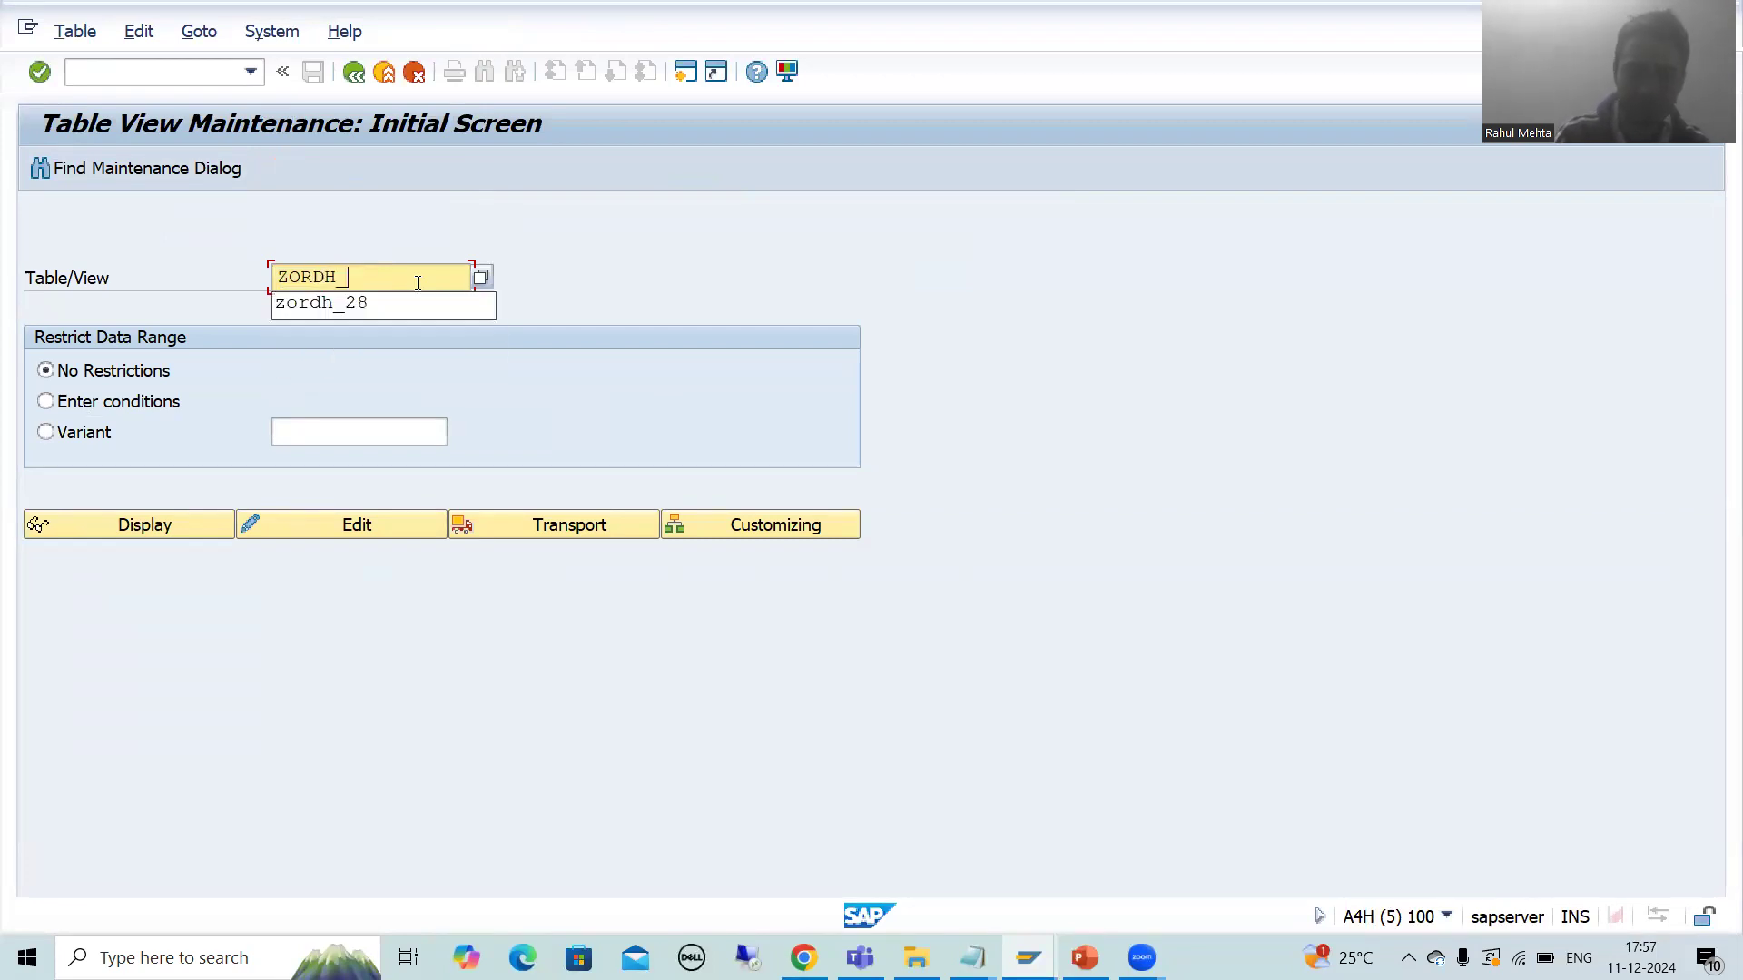
left_click(169, 521)
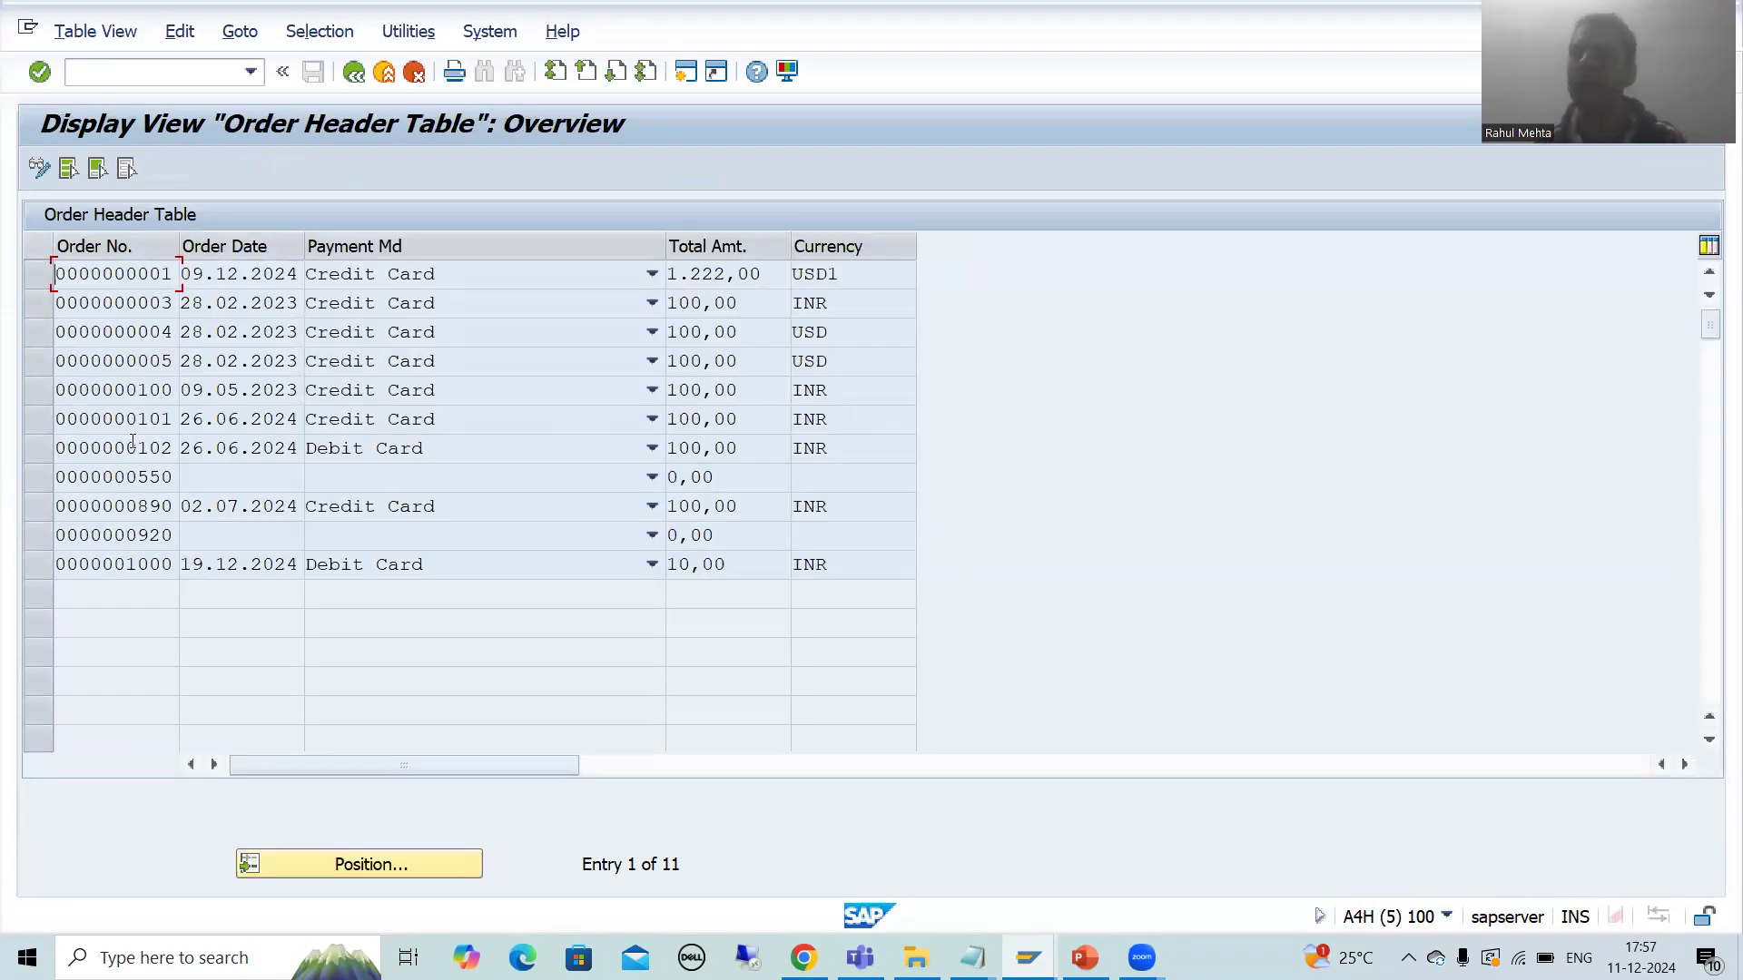
Go back to the session showing the ZORDI_28 table definition and switch it to change mode
key("alt+Tab")
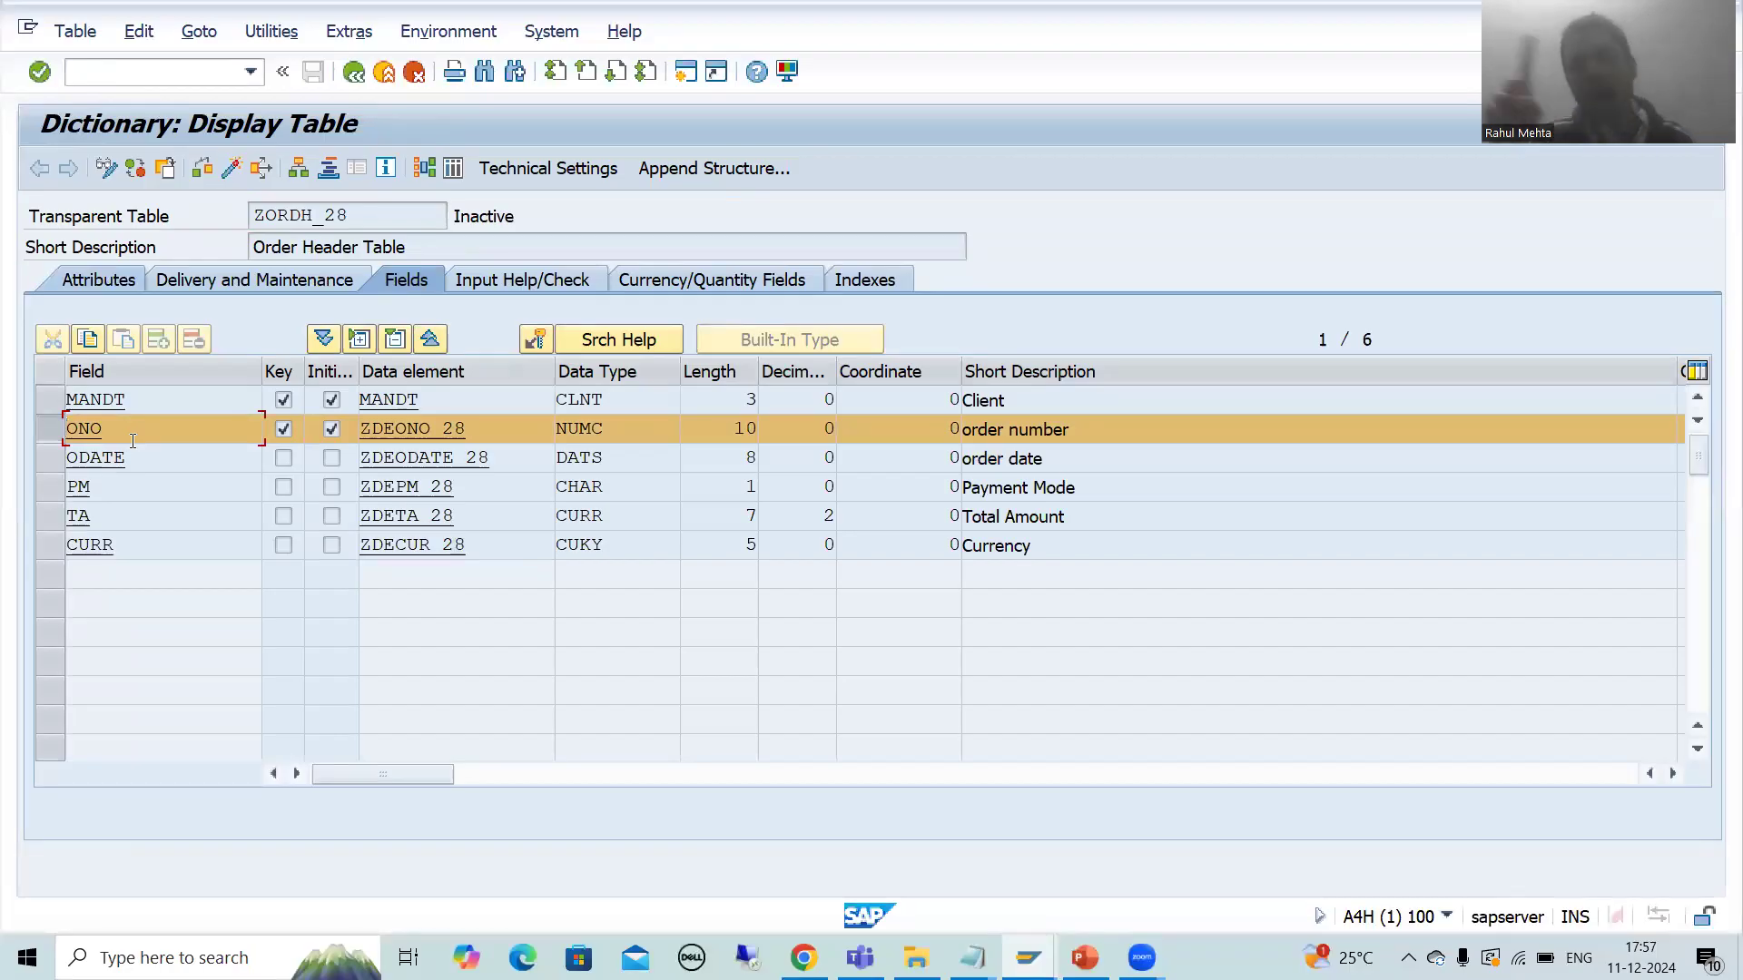
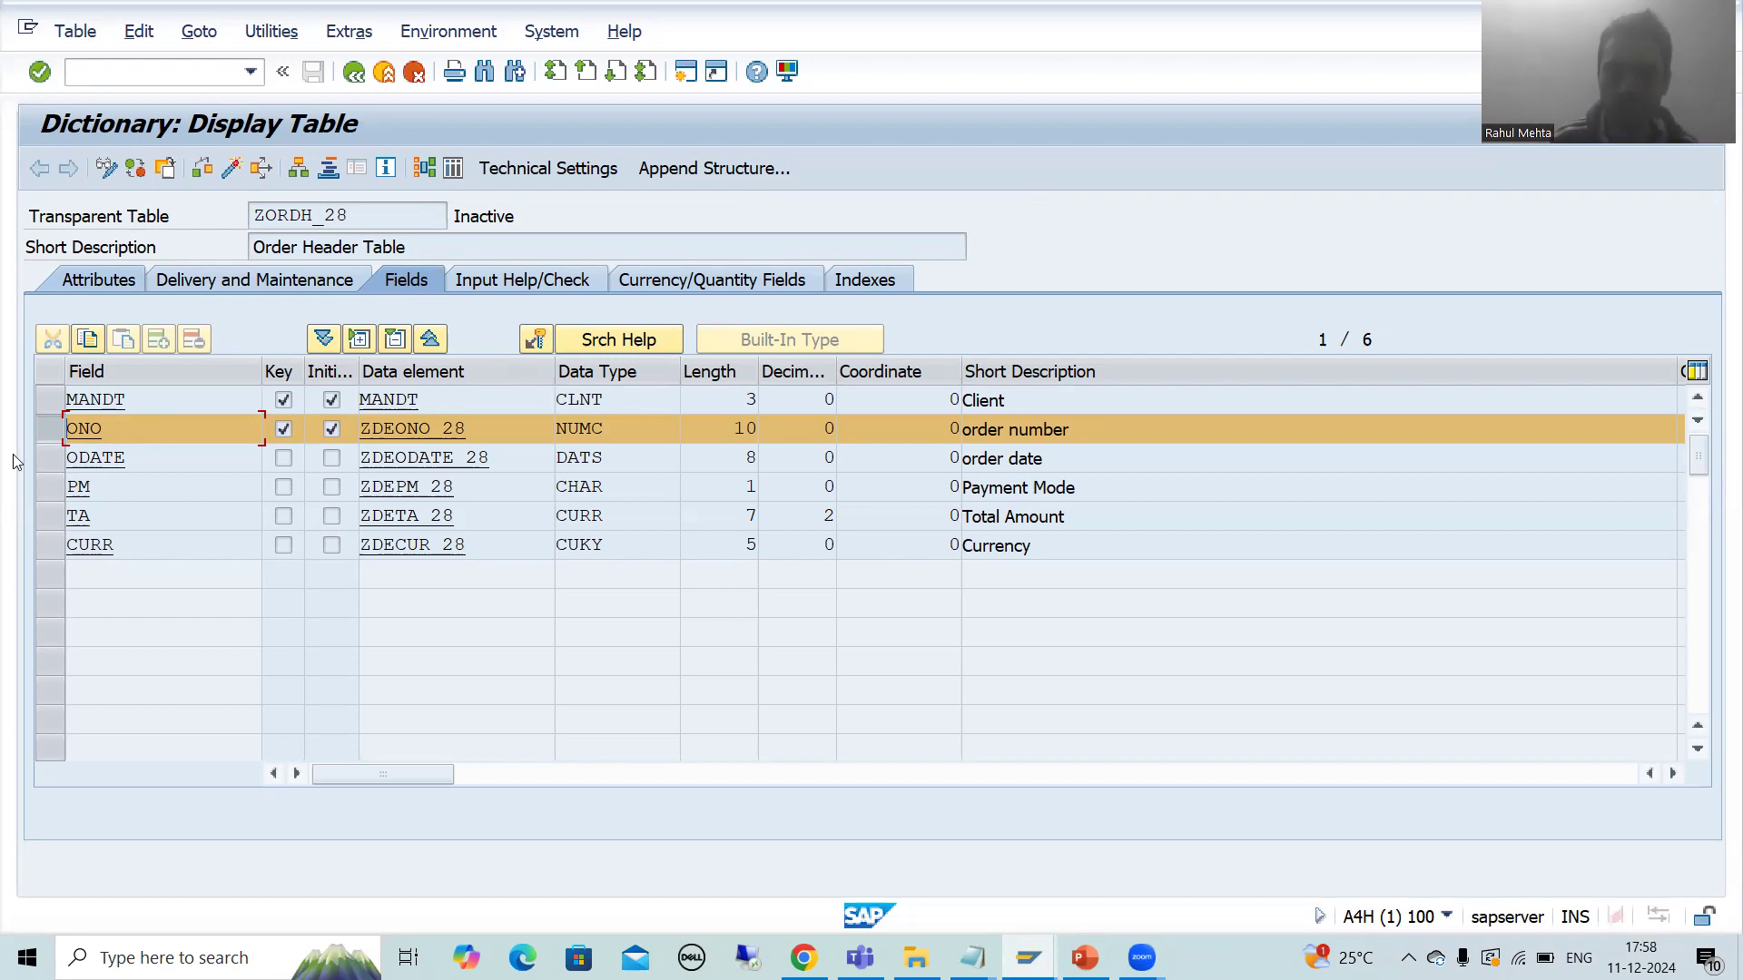
left_click(1016, 946)
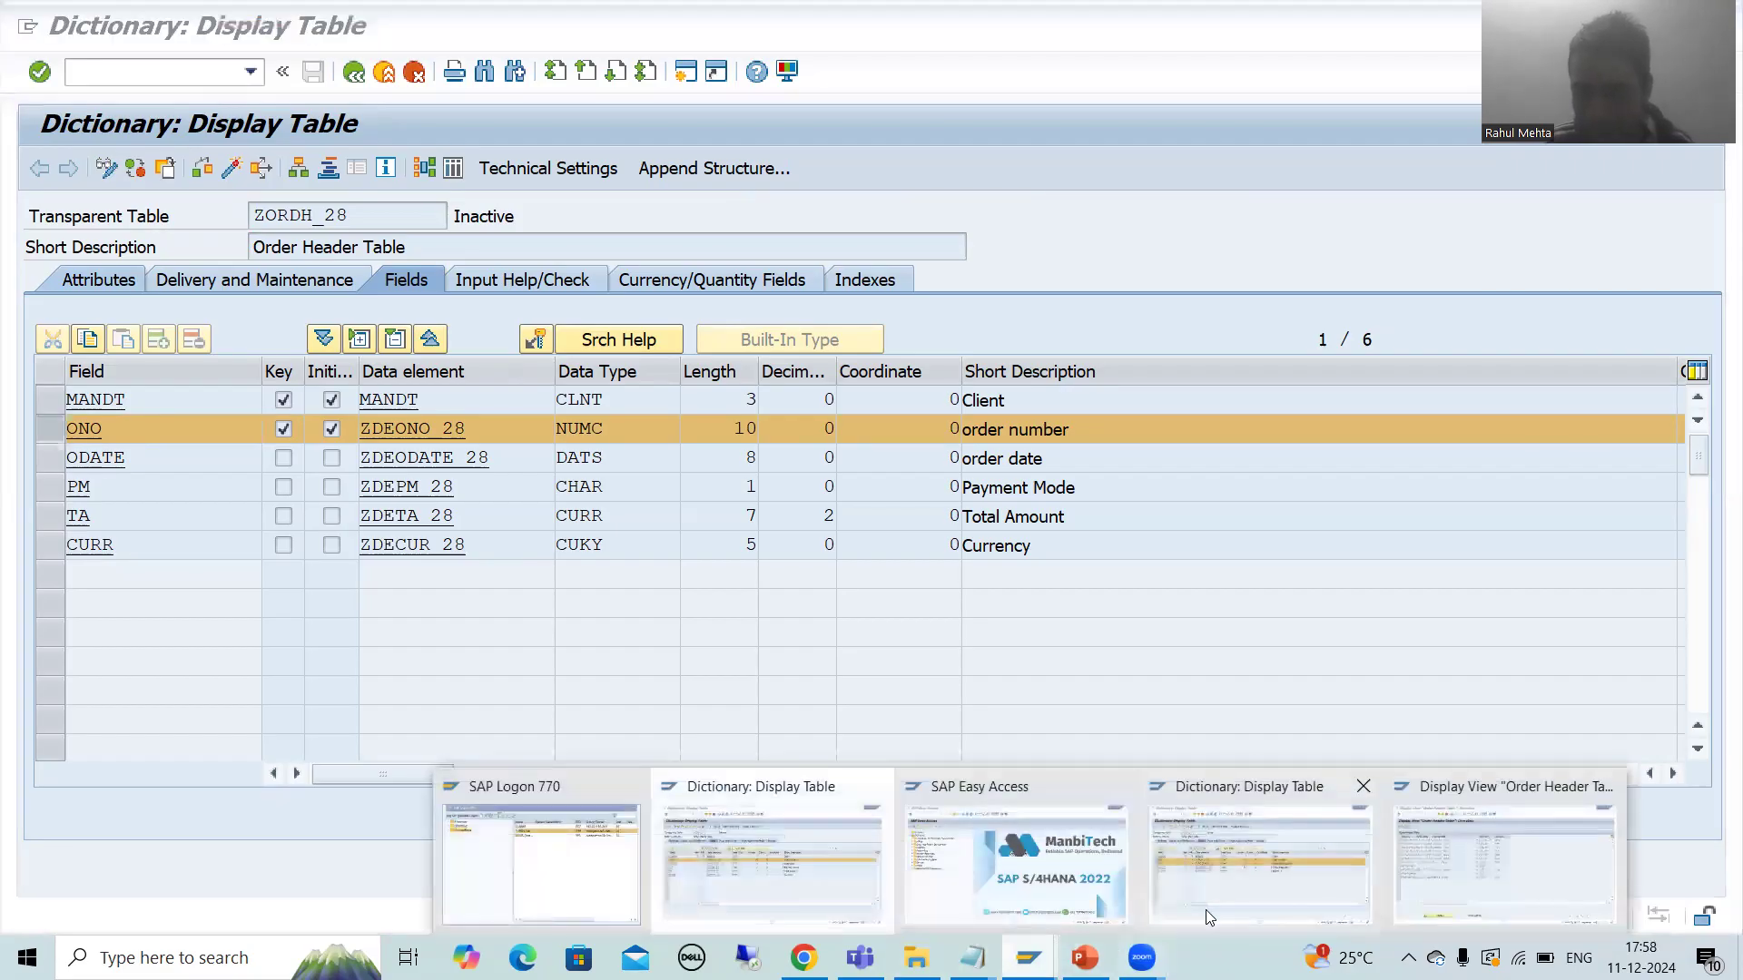
left_click(1233, 883)
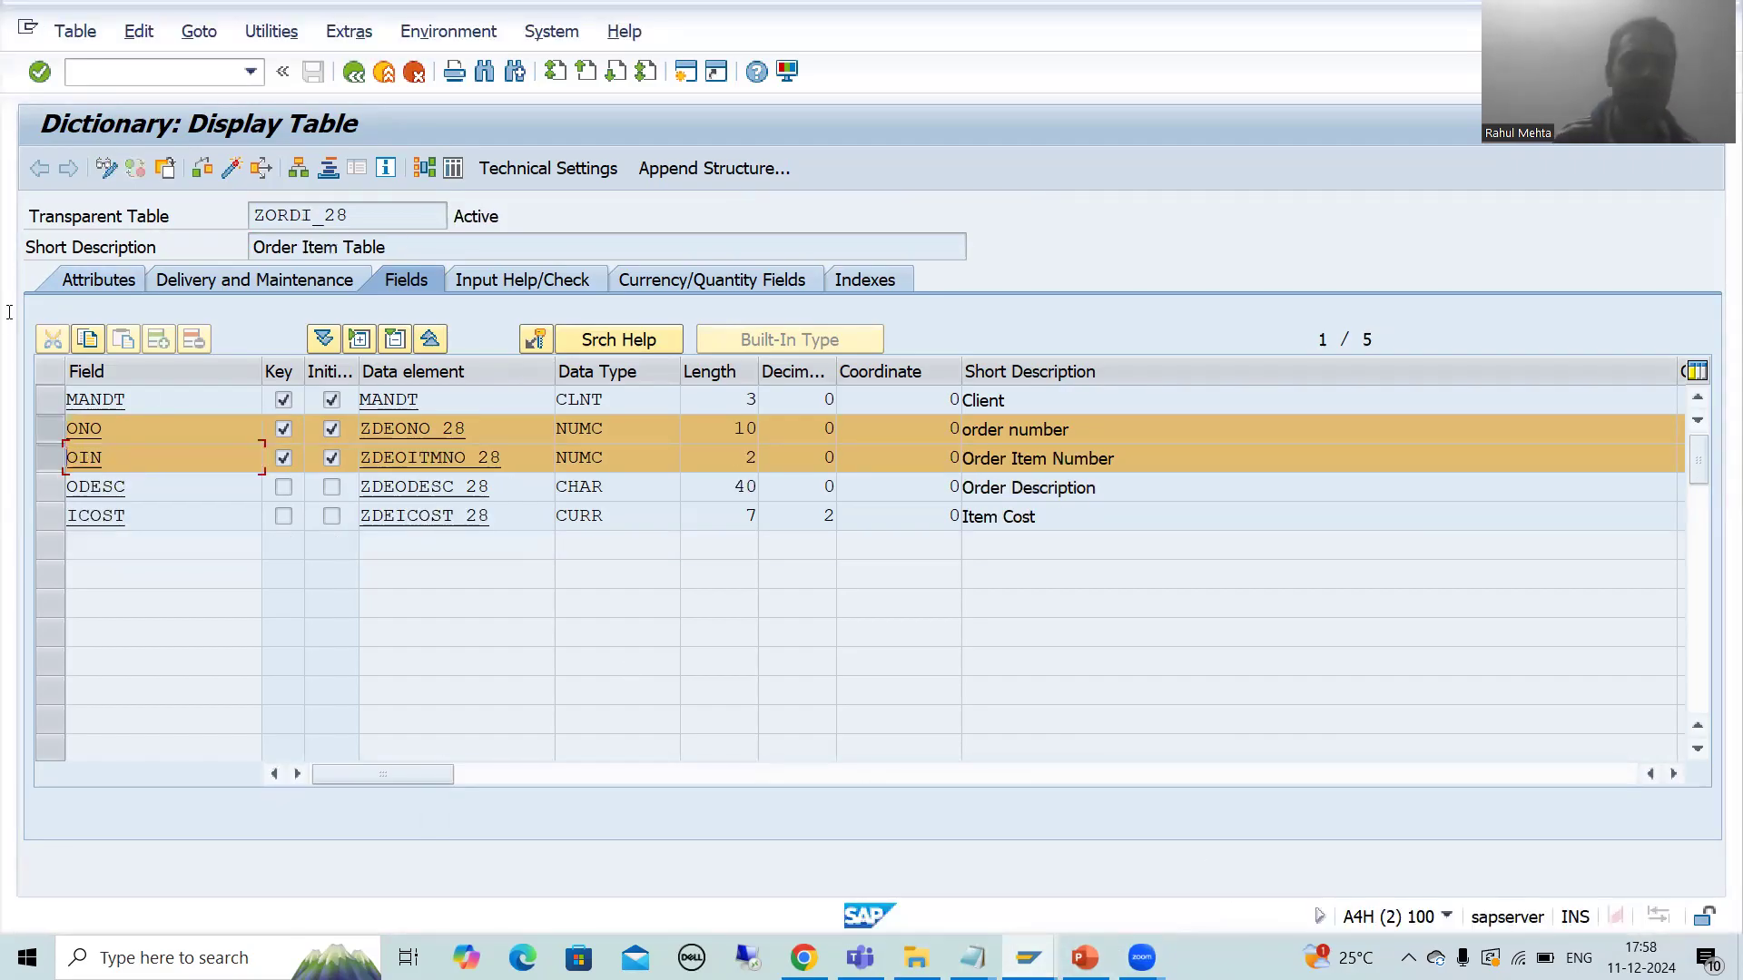
left_click(106, 170)
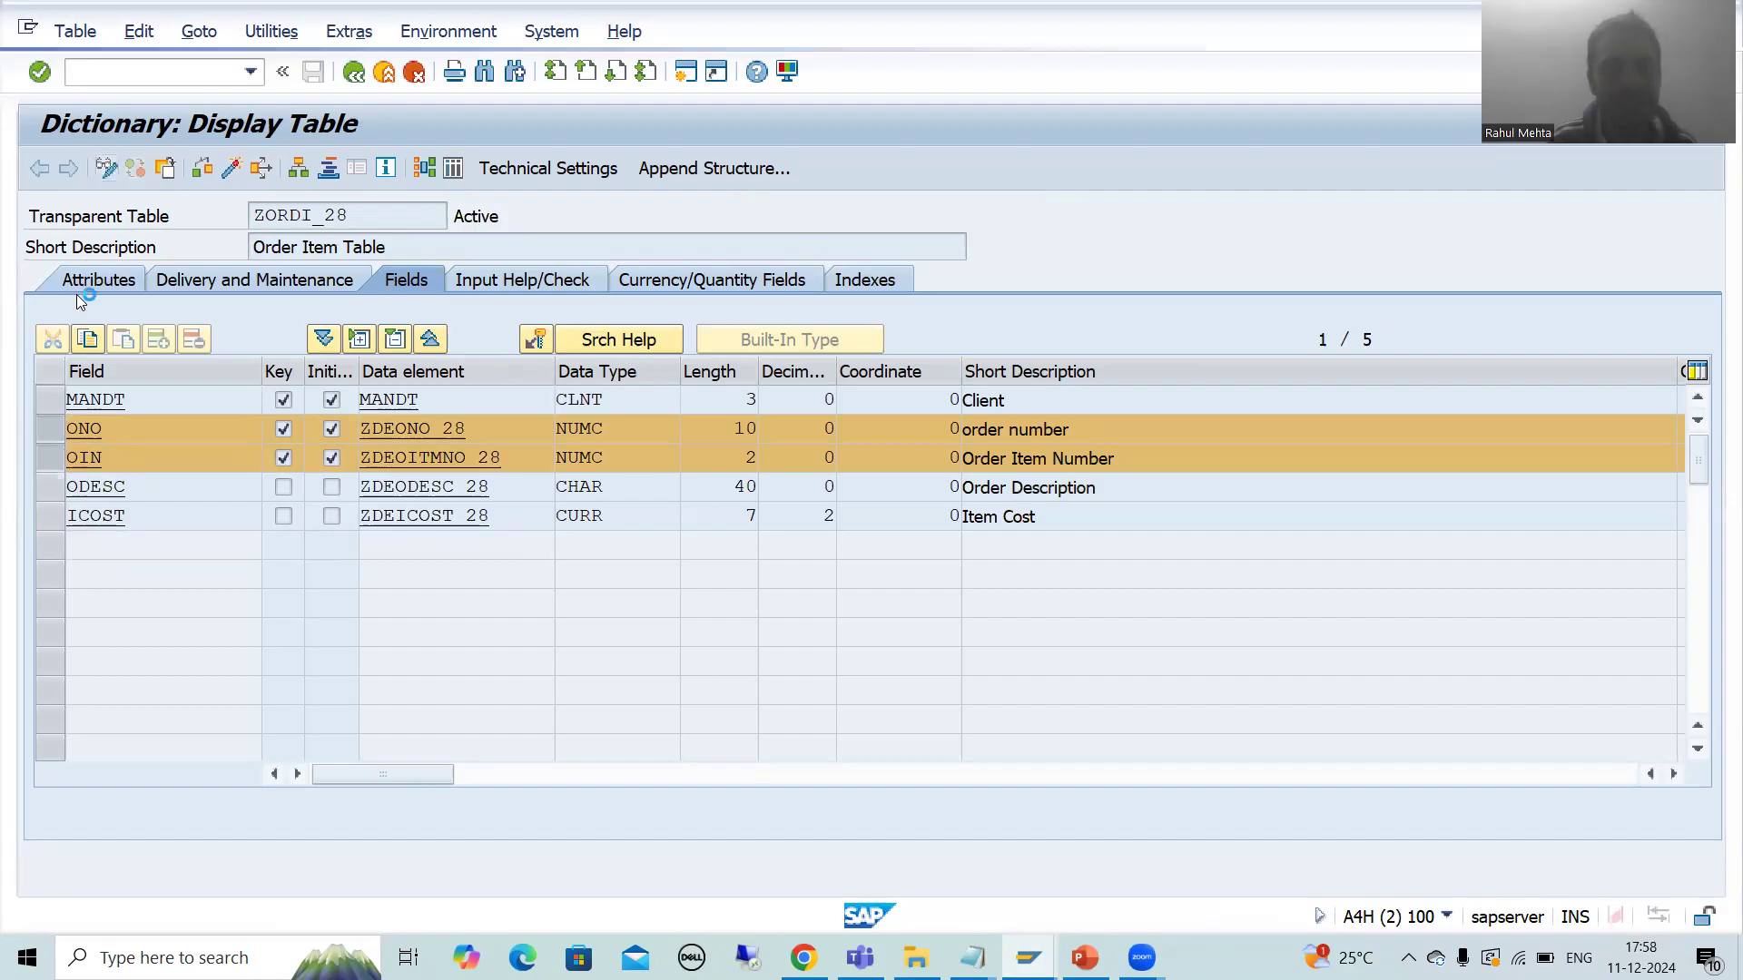
Examine the foreign key of field ONO in ZORDI_28, focusing on its check table, and leave the definition without changes
left_click(49, 432)
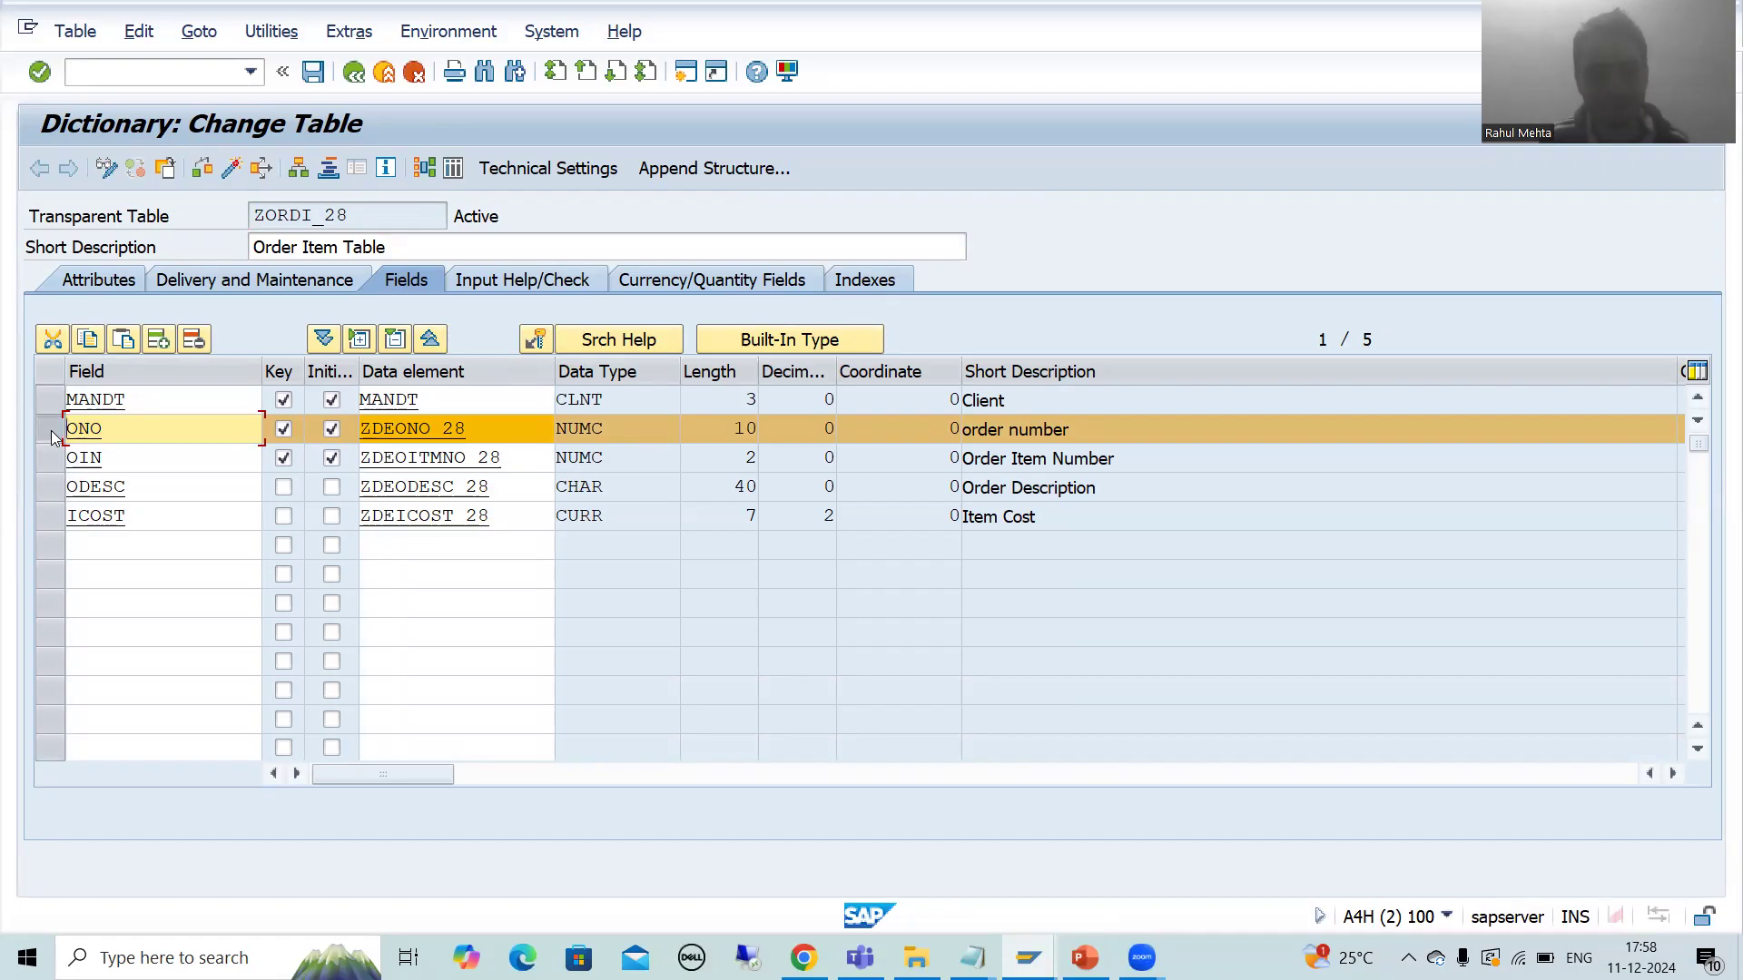
left_click(536, 341)
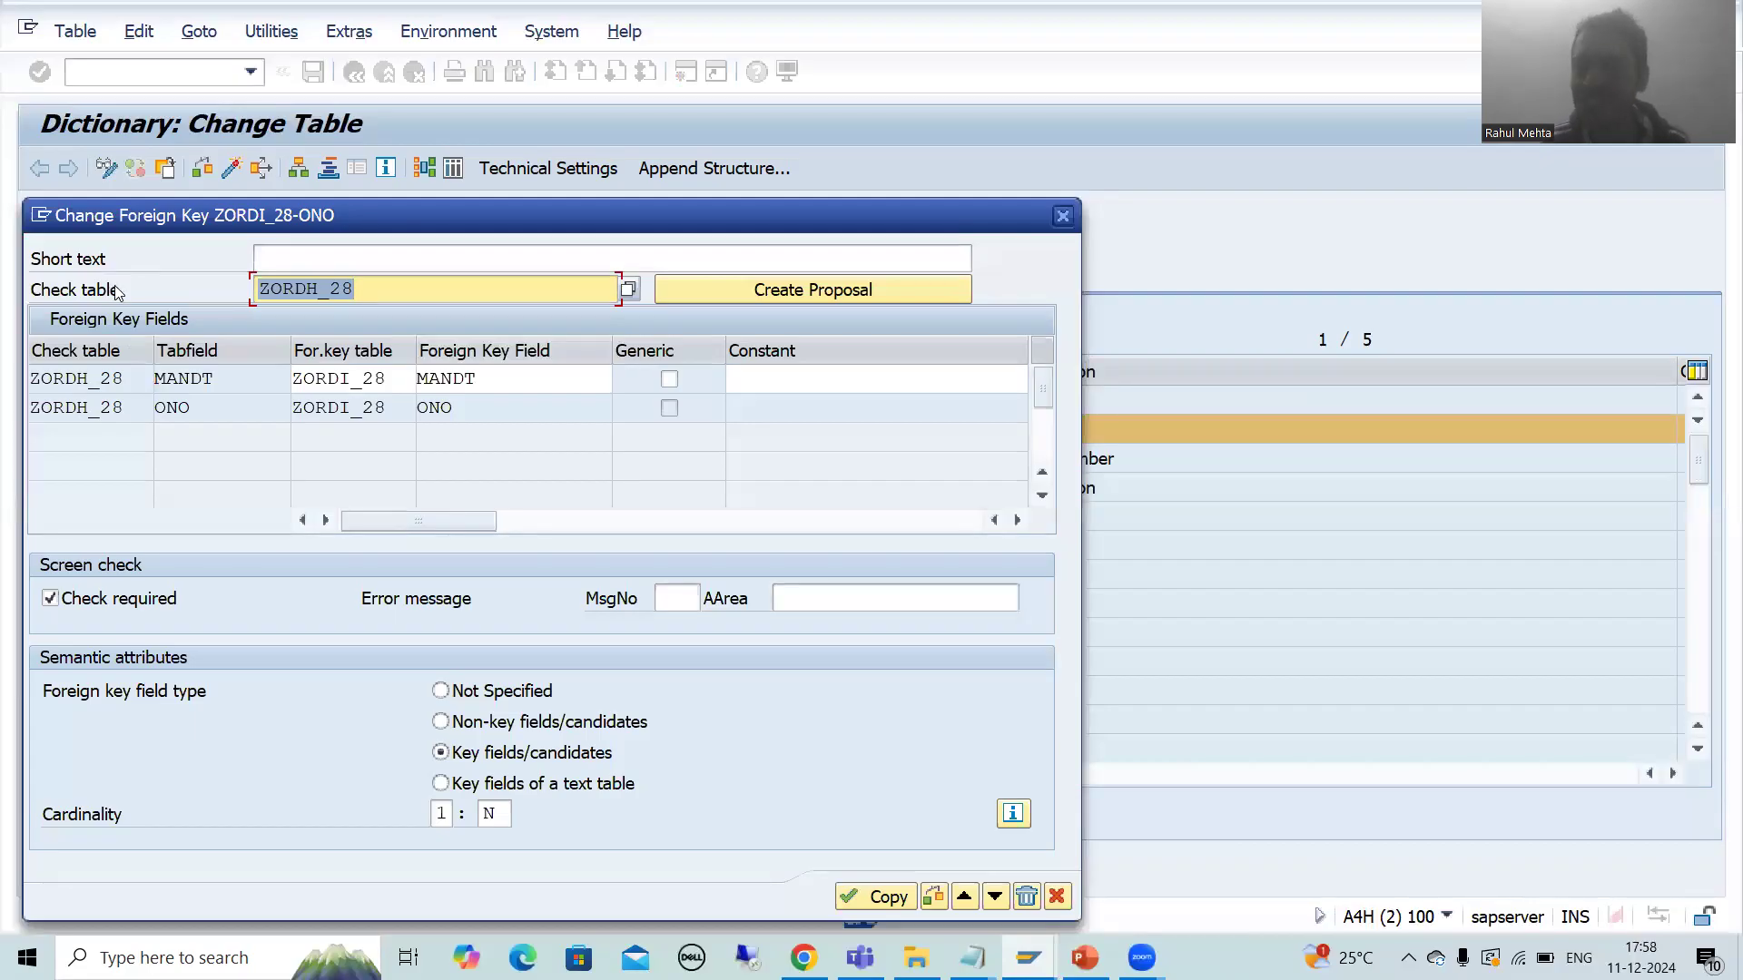
left_click(366, 286)
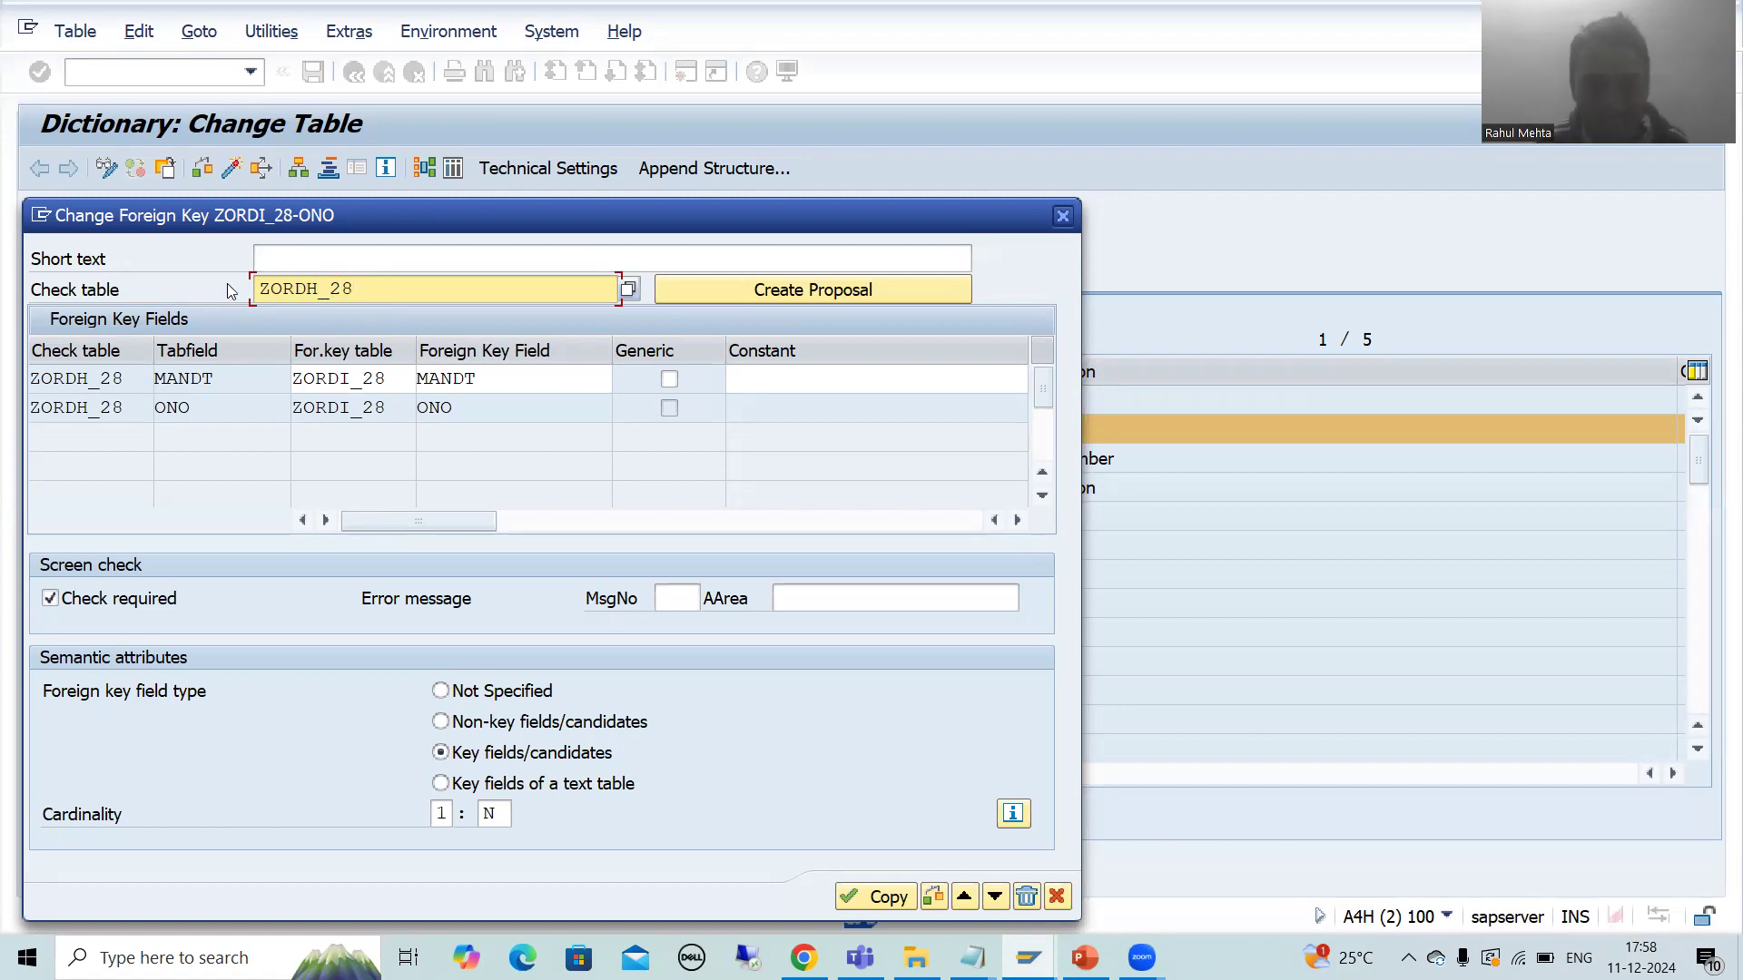
left_click_drag(258, 290, 364, 288)
left_click(352, 291)
left_click(365, 288)
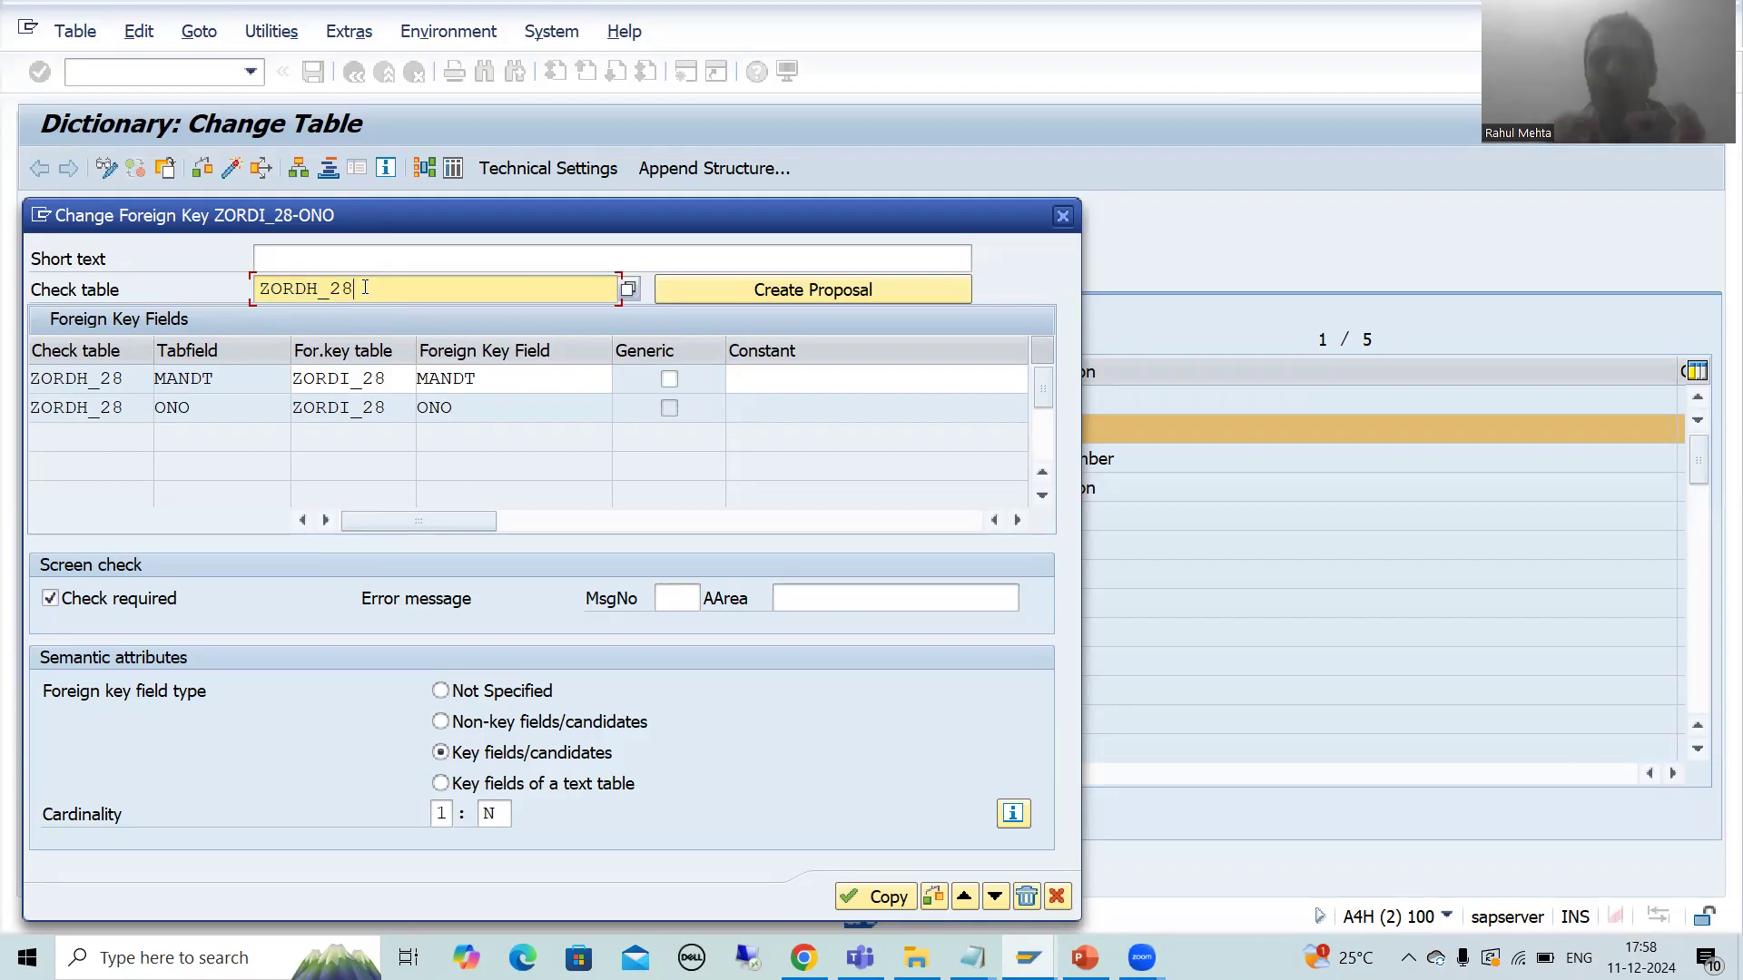
left_click_drag(261, 289, 362, 289)
left_click(327, 300)
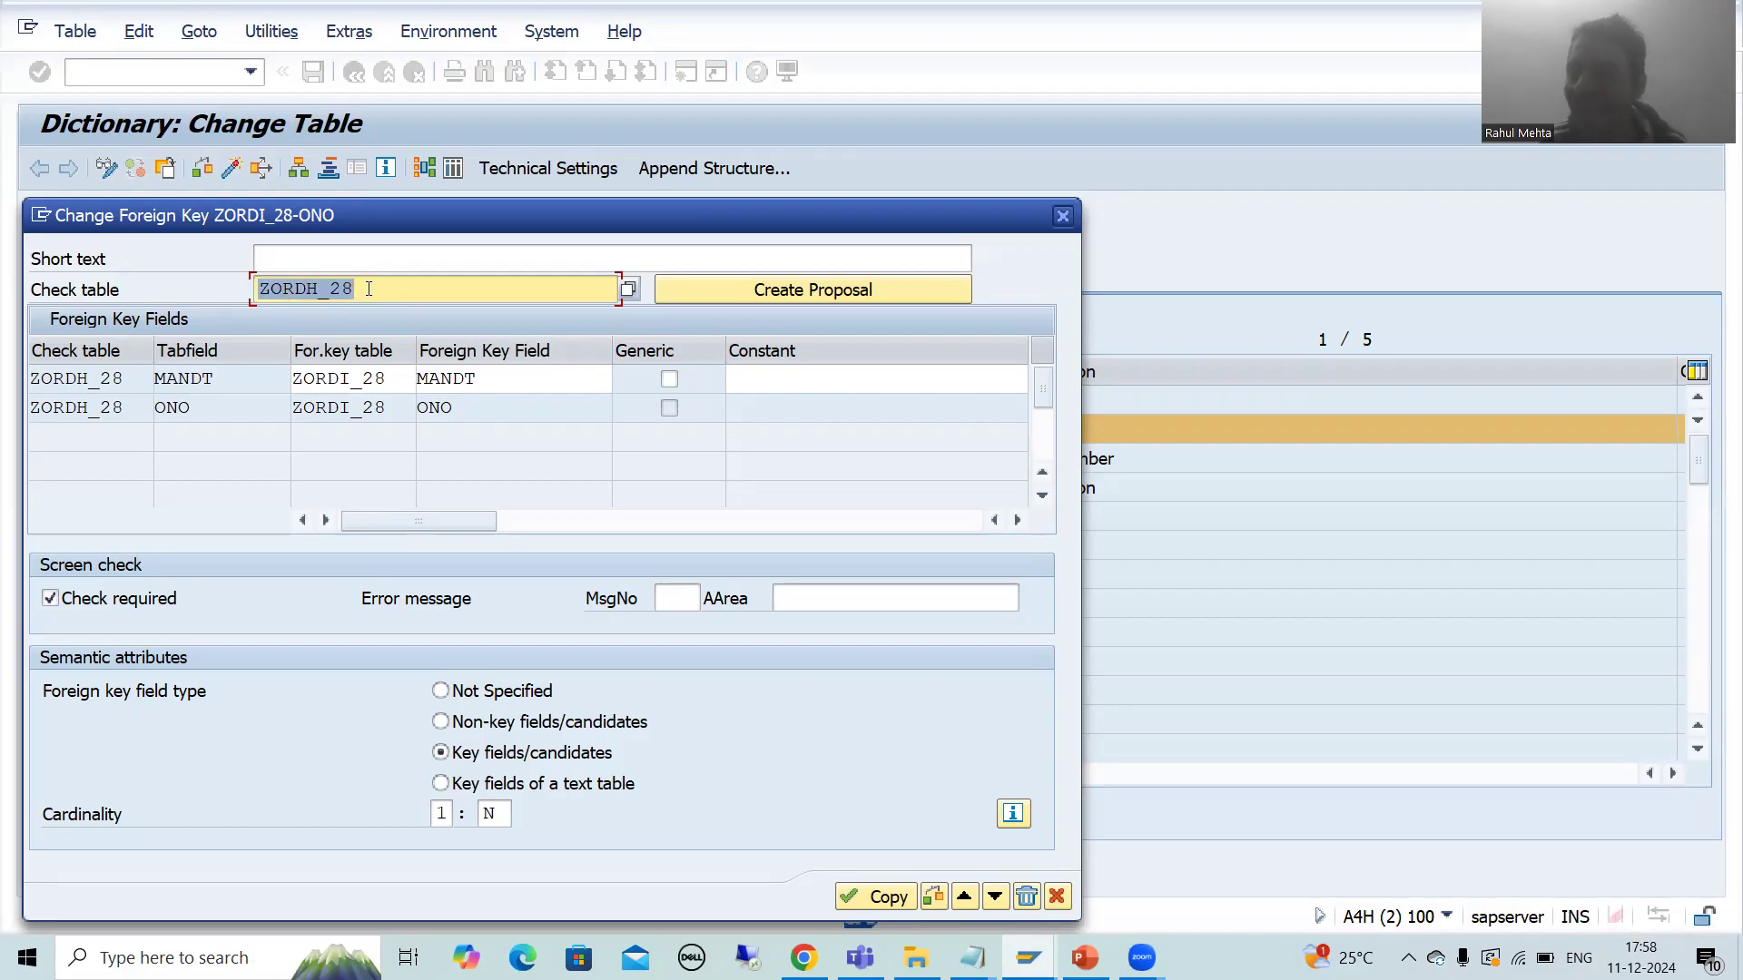
left_click(373, 288)
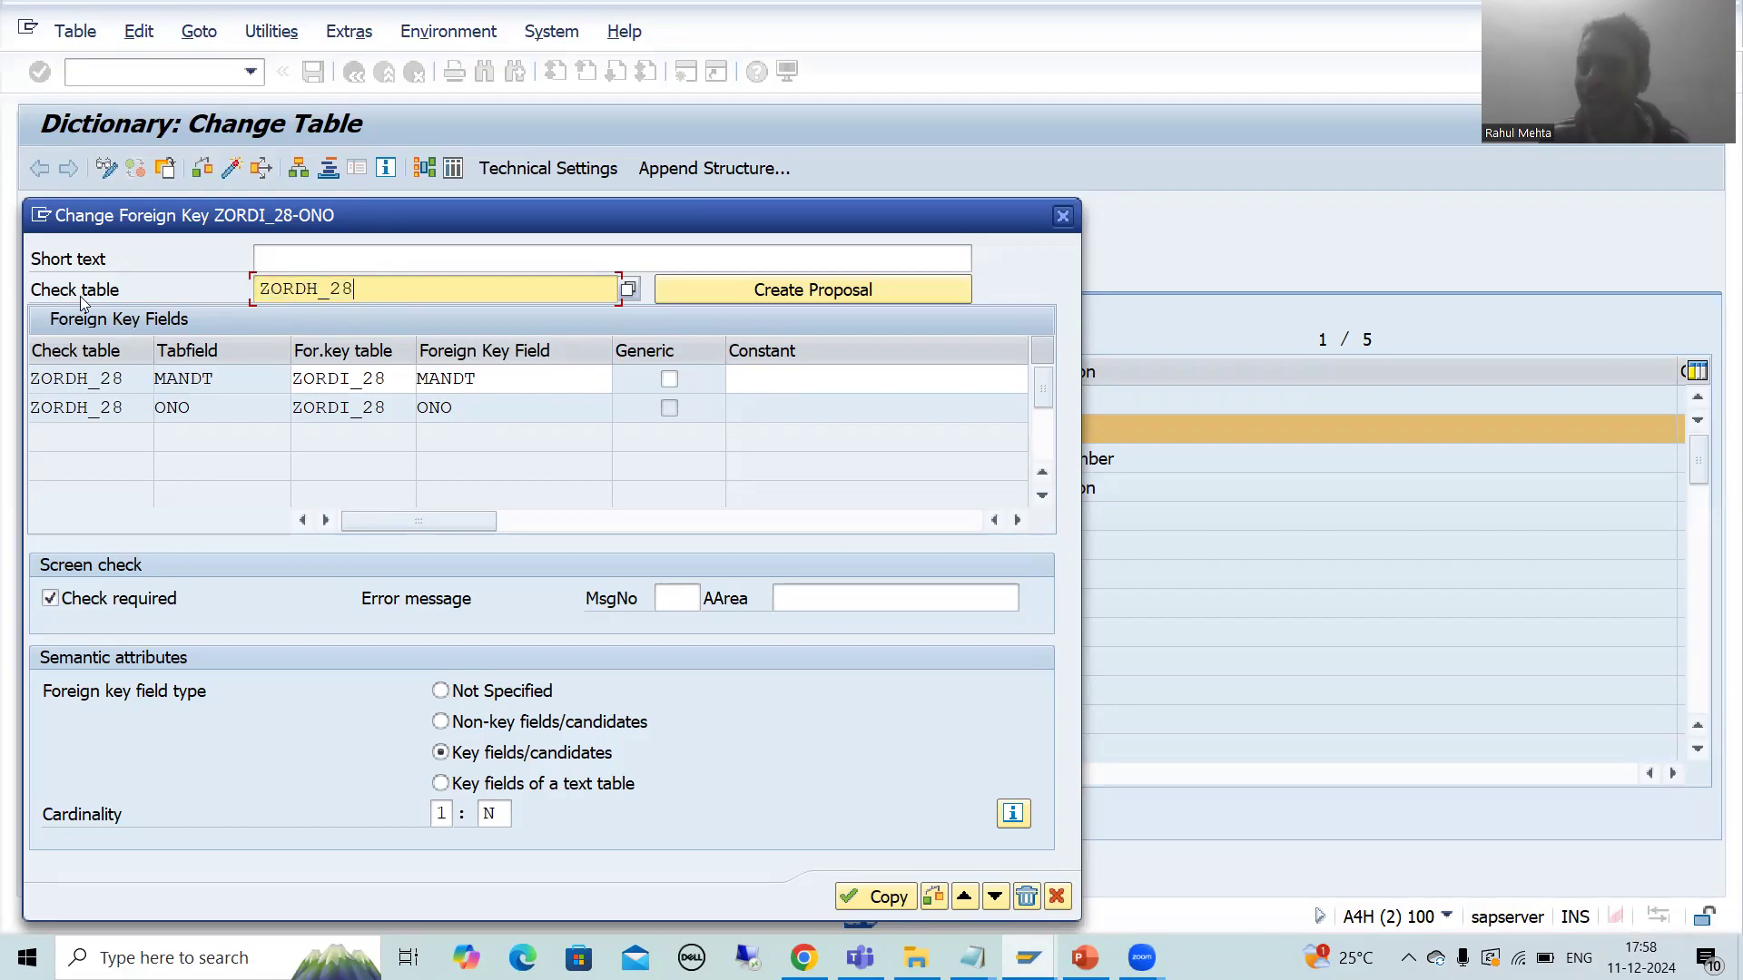
left_click(1055, 897)
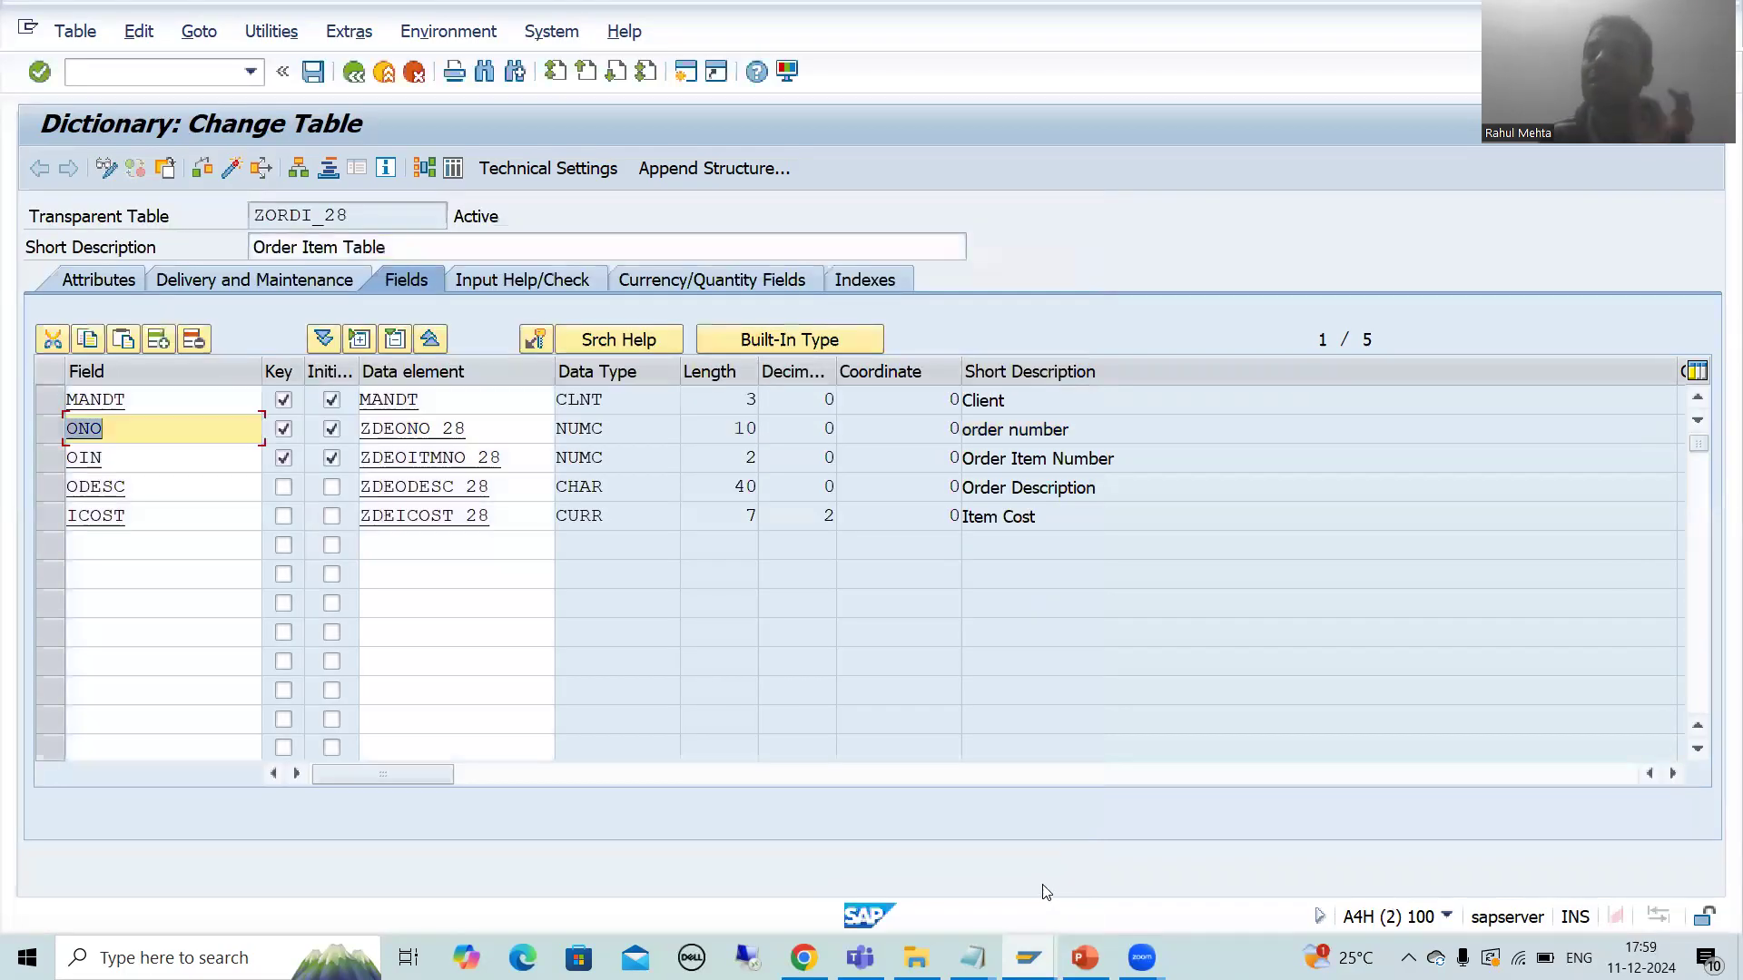
Reopen the foreign key definition of ONO to review the check table entry once more, and close it unchanged
left_click(49, 436)
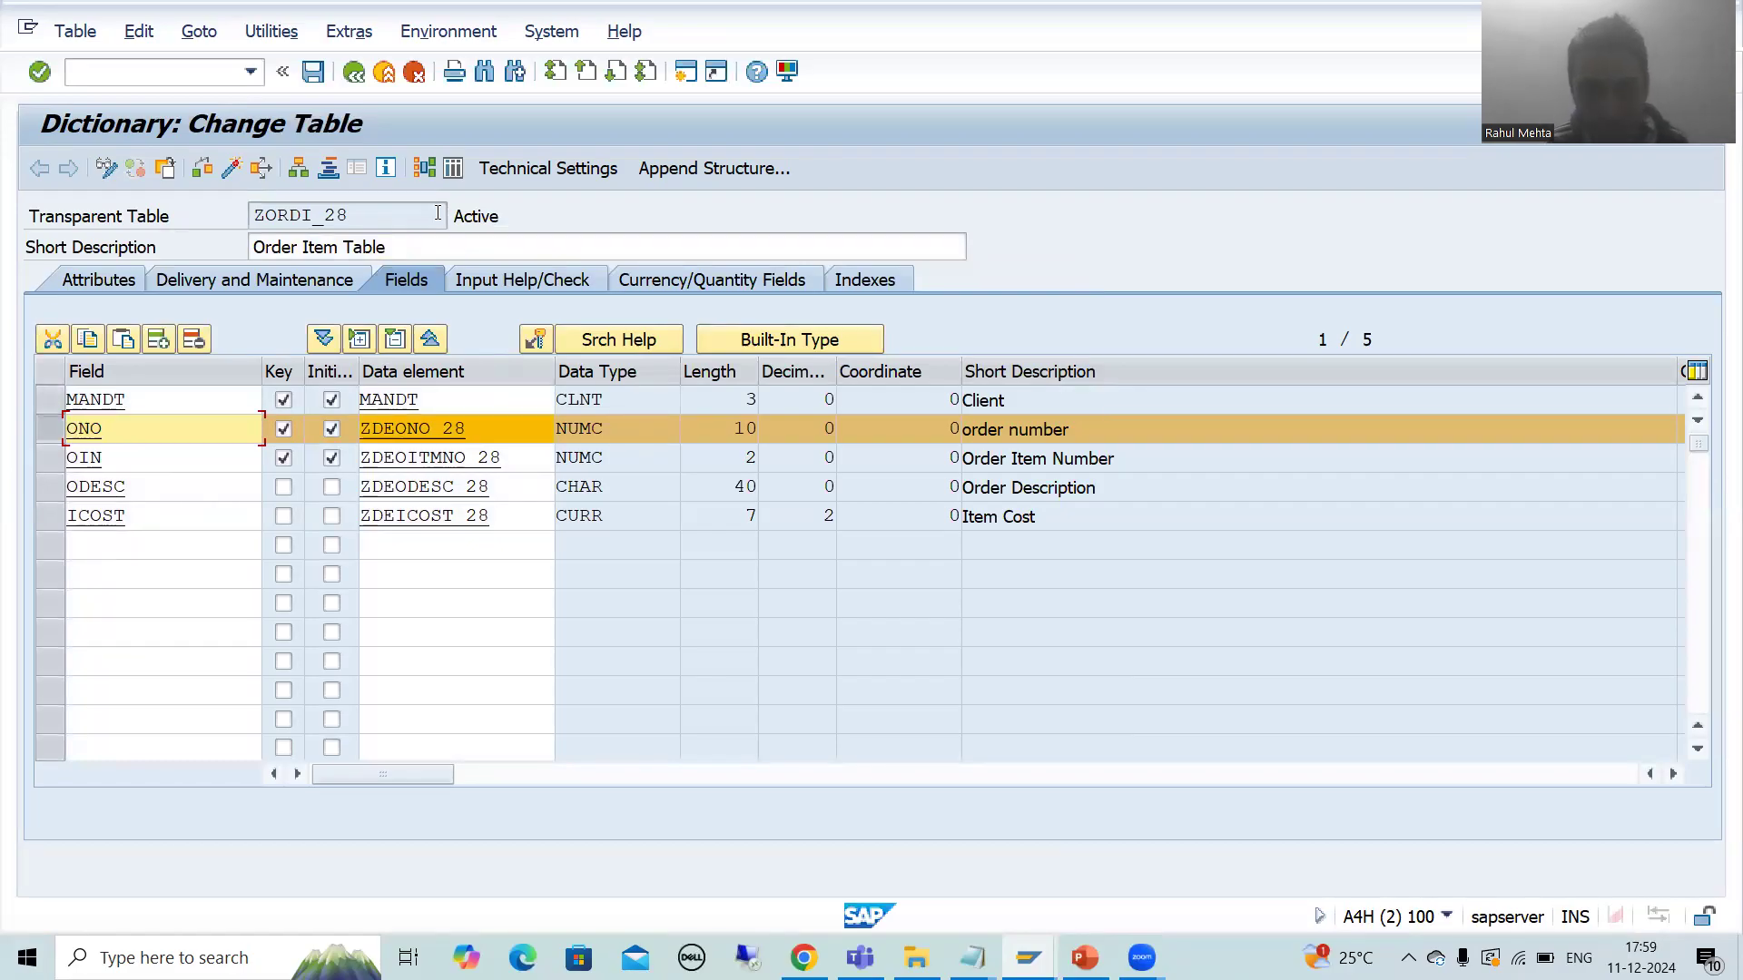
left_click(545, 346)
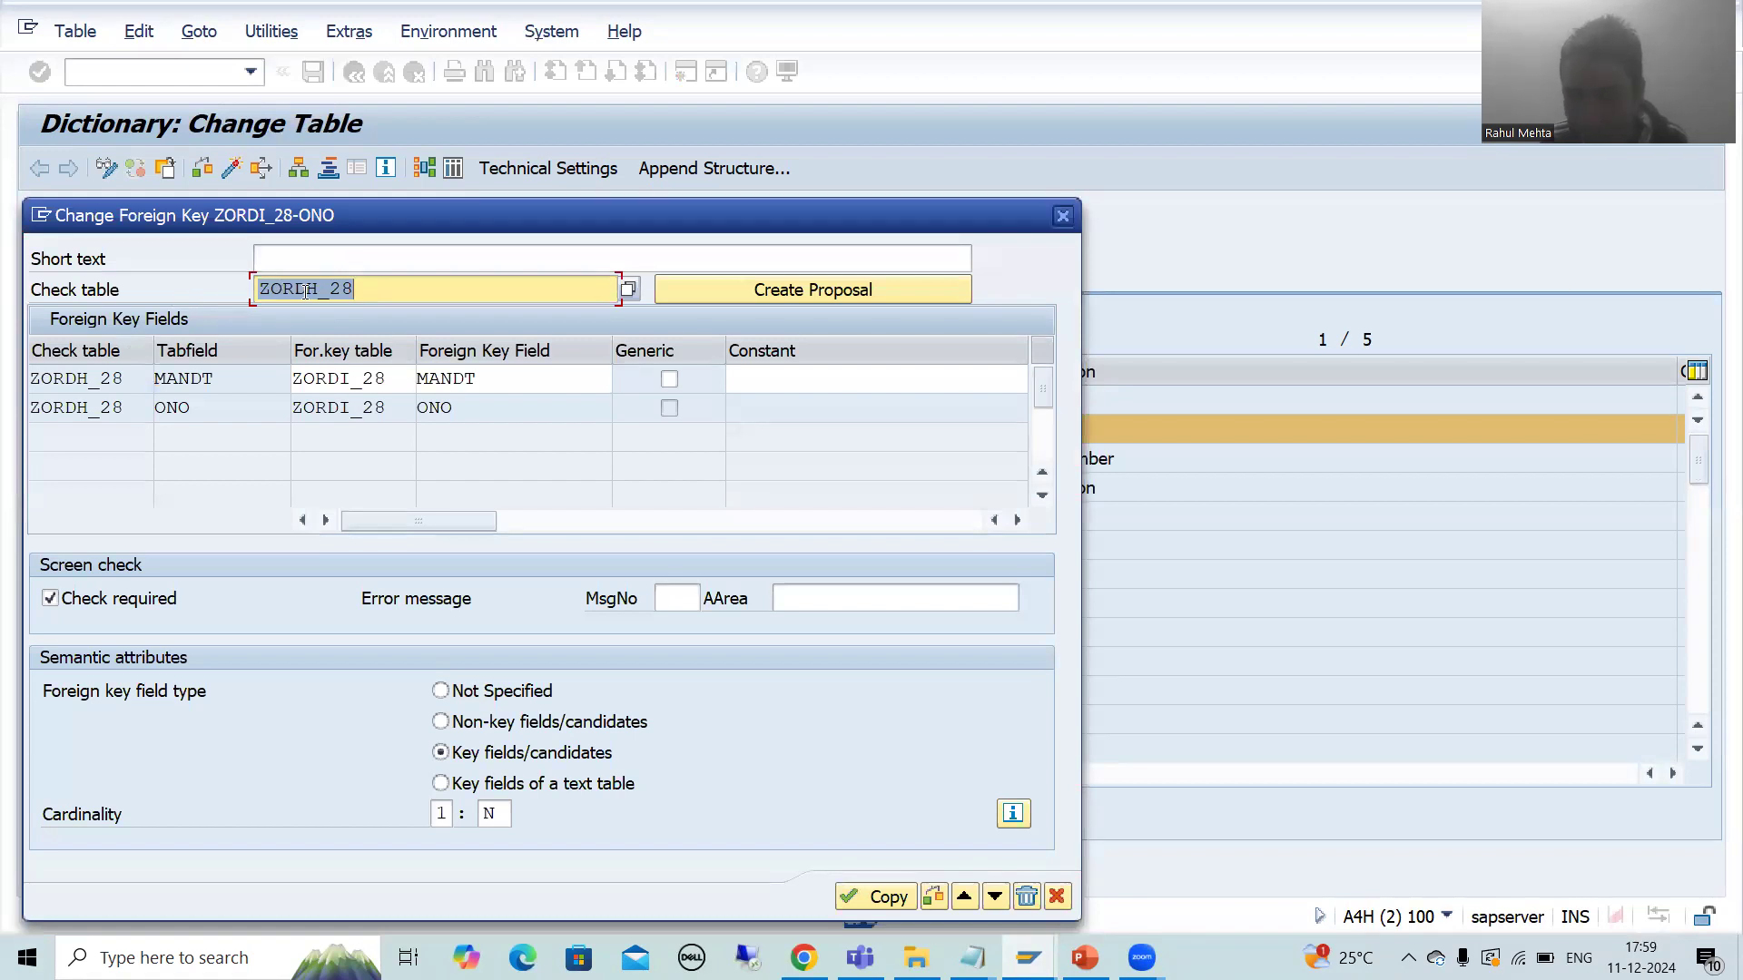
left_click(305, 290)
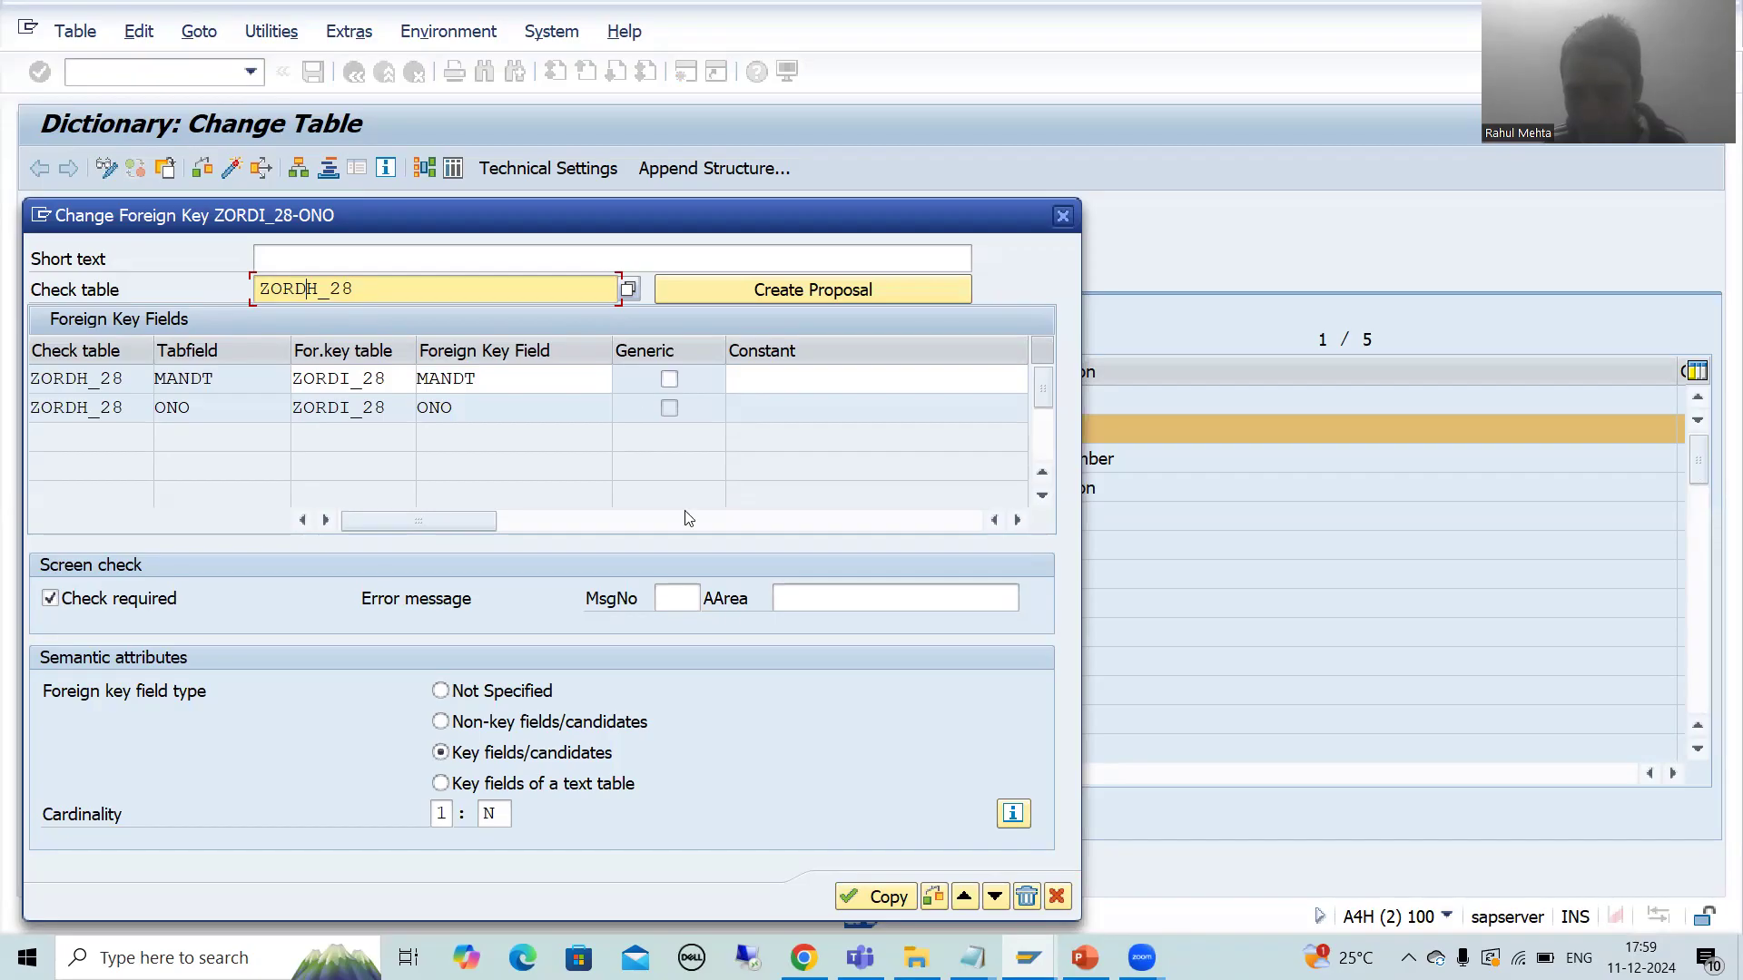
left_click(1056, 898)
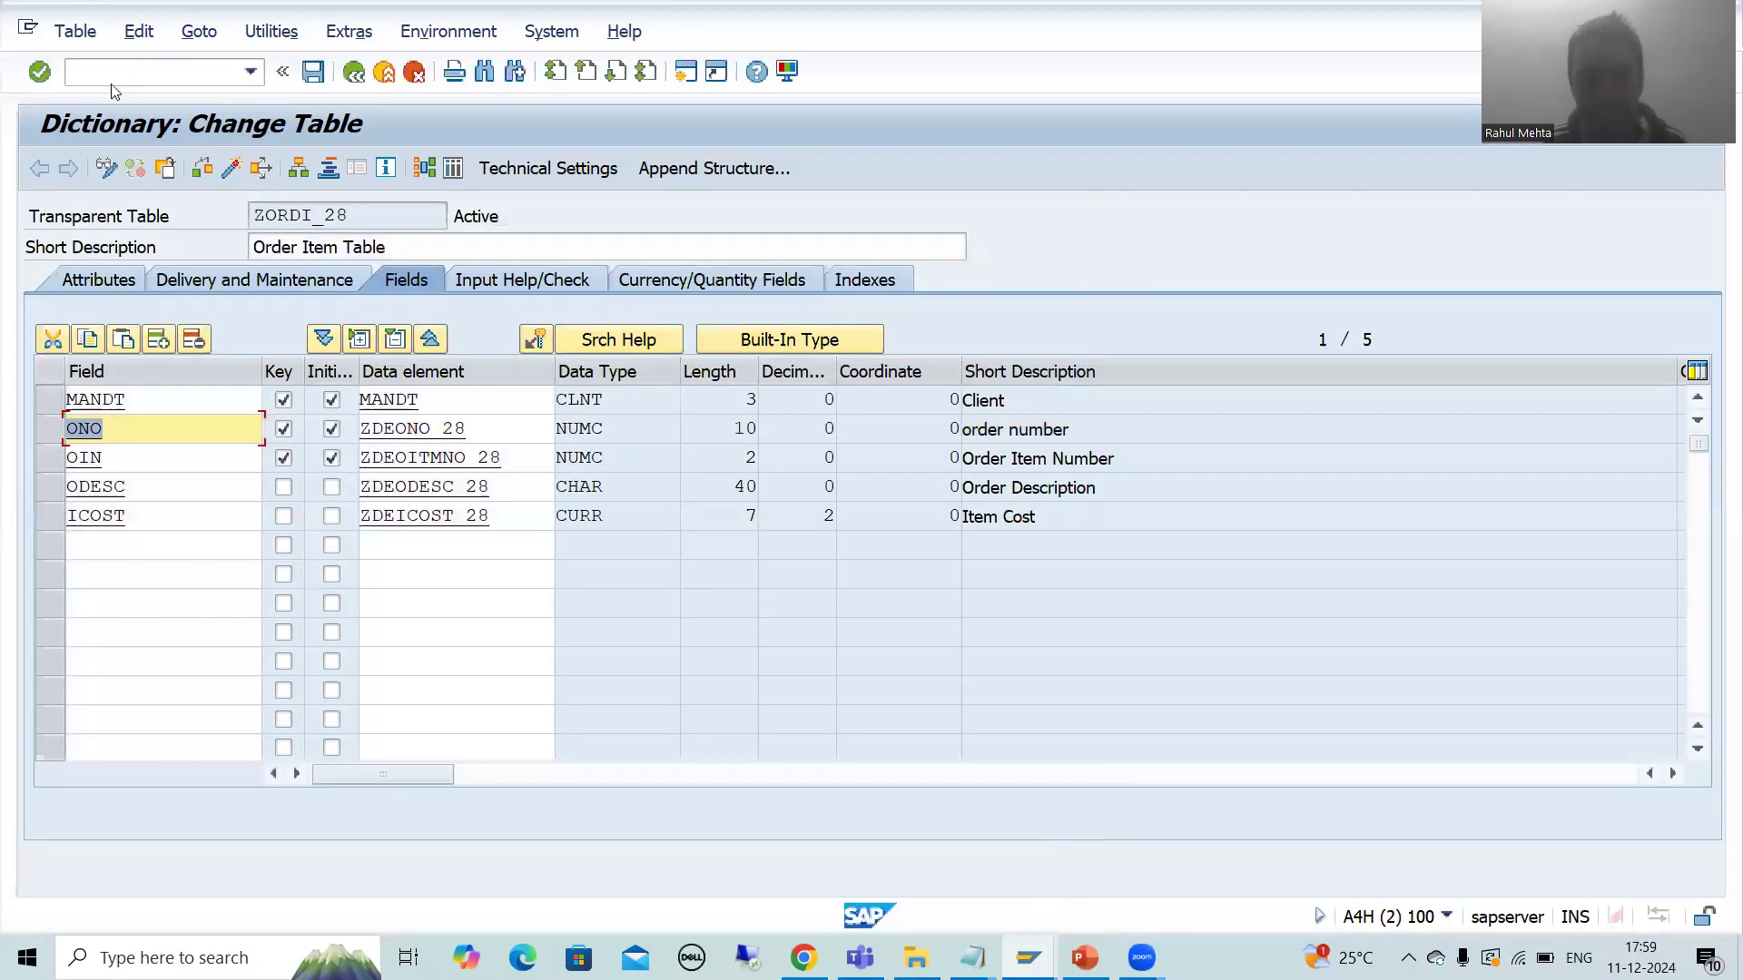
Open Table View Maintenance with transaction SM30 in a new SAP session
left_click(86, 78)
type("/ose38")
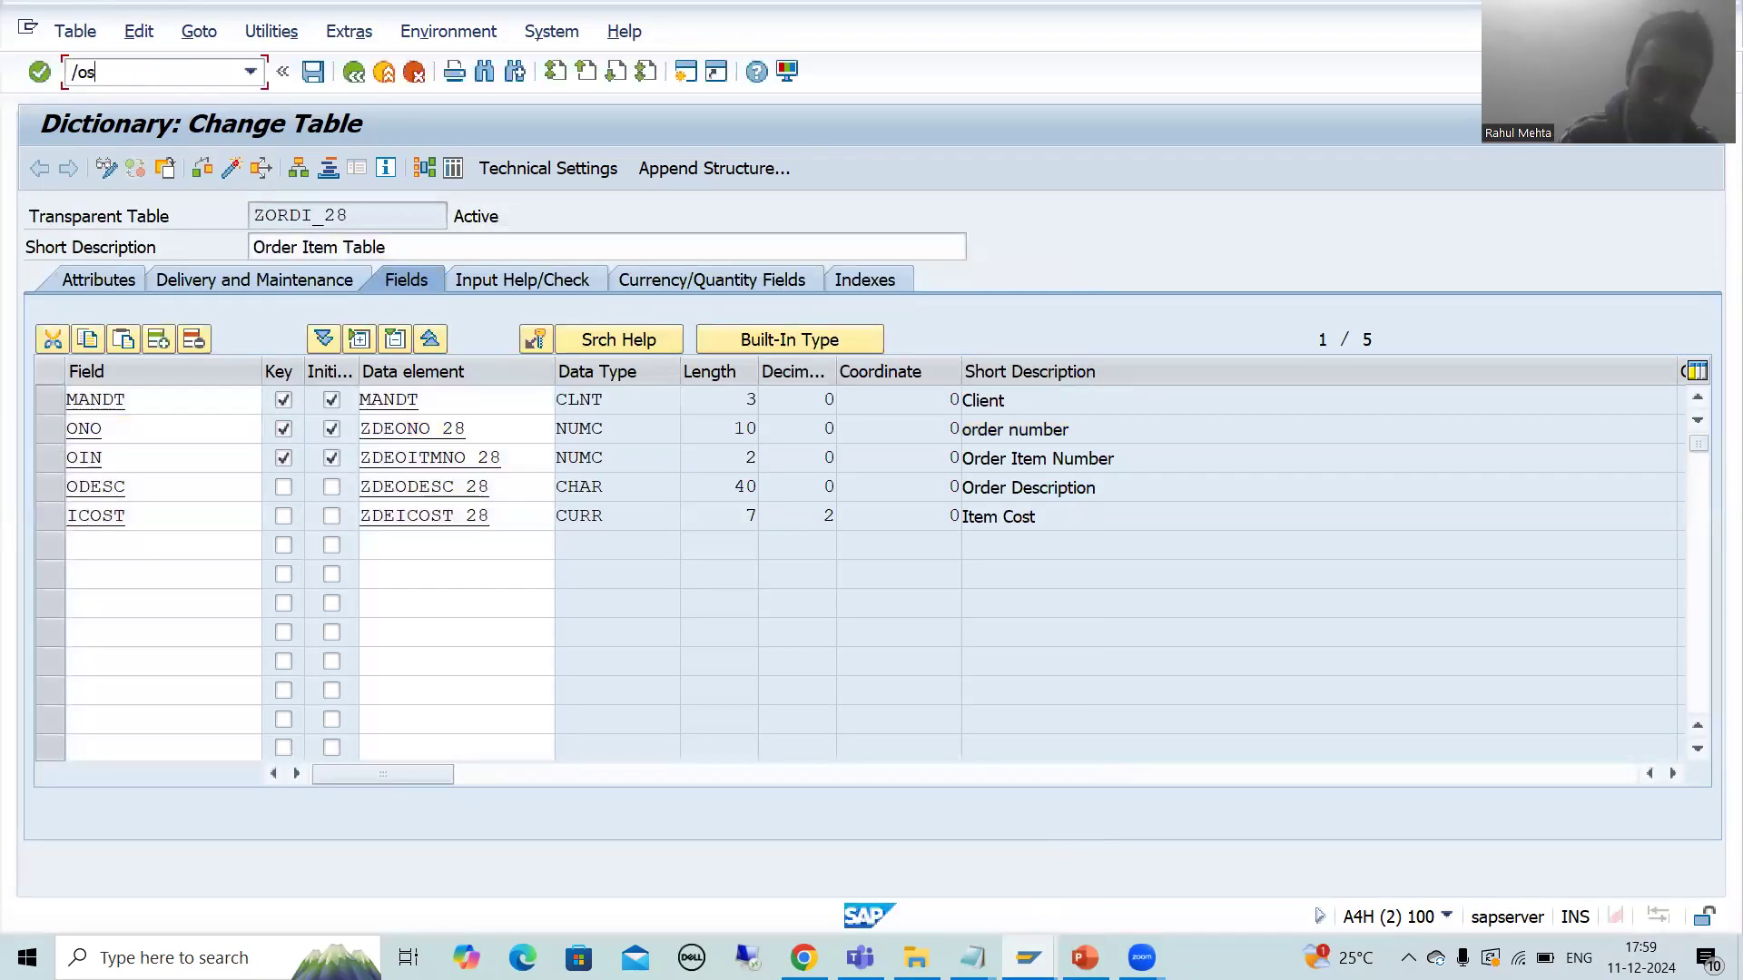
key("Return")
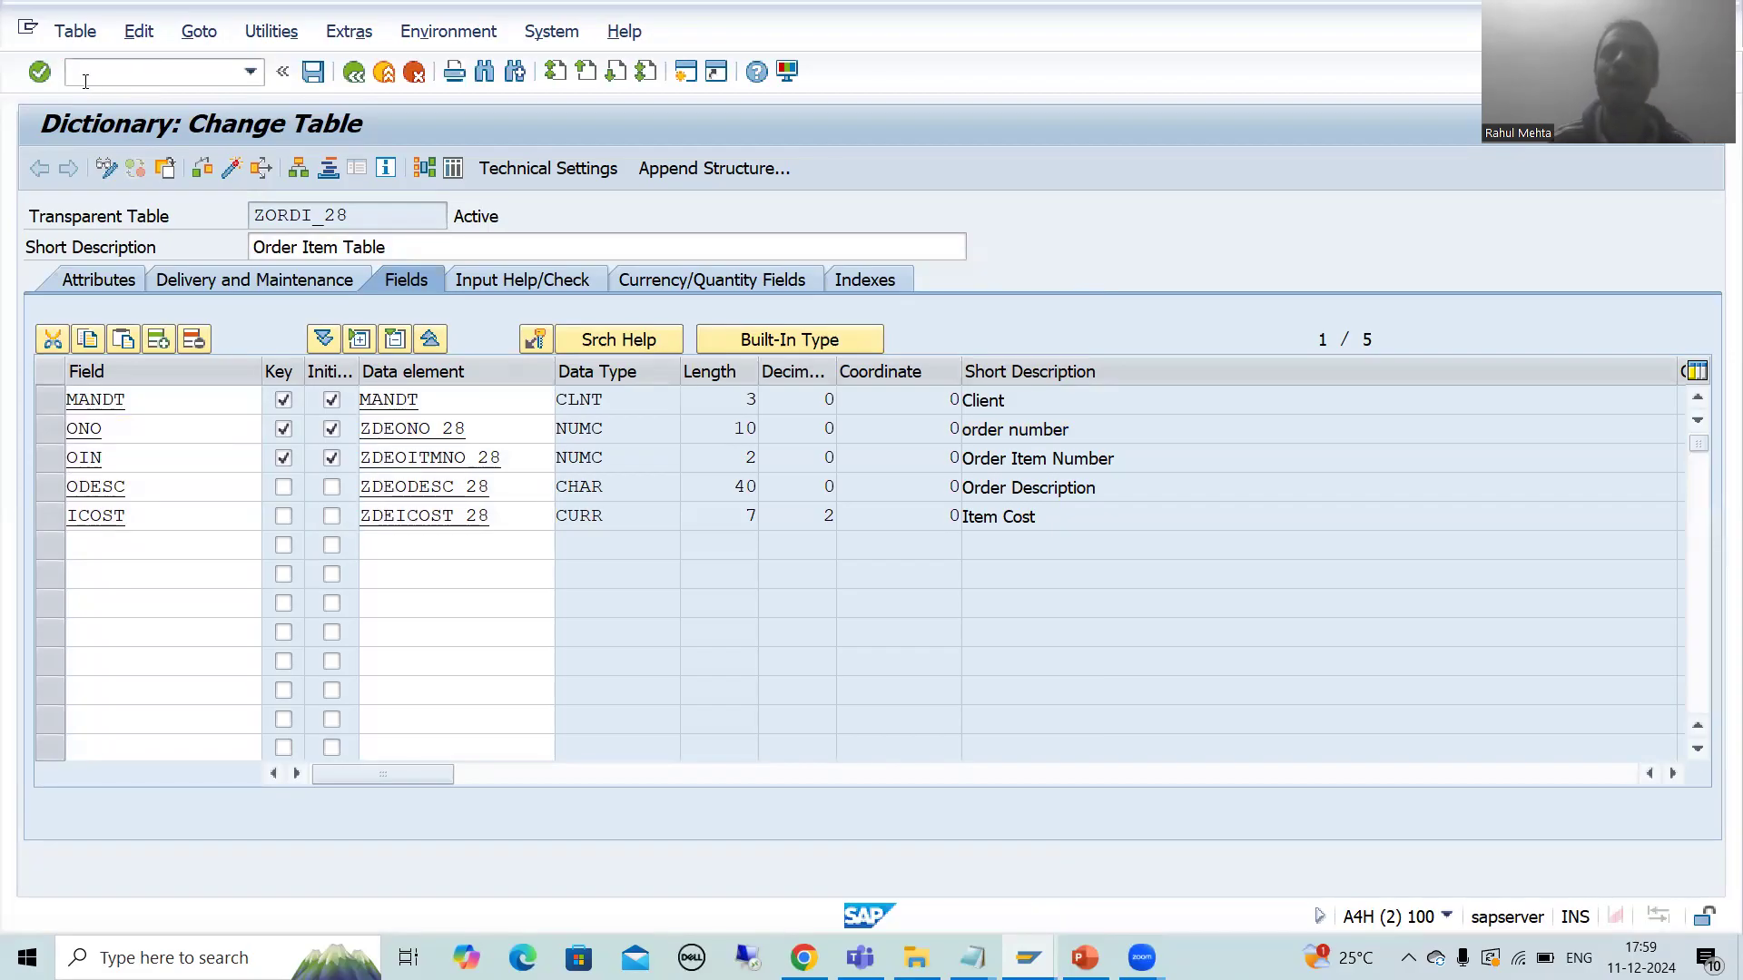
Open the entries of table ZORDI_28 for editing without restricting the data range
left_click(399, 280)
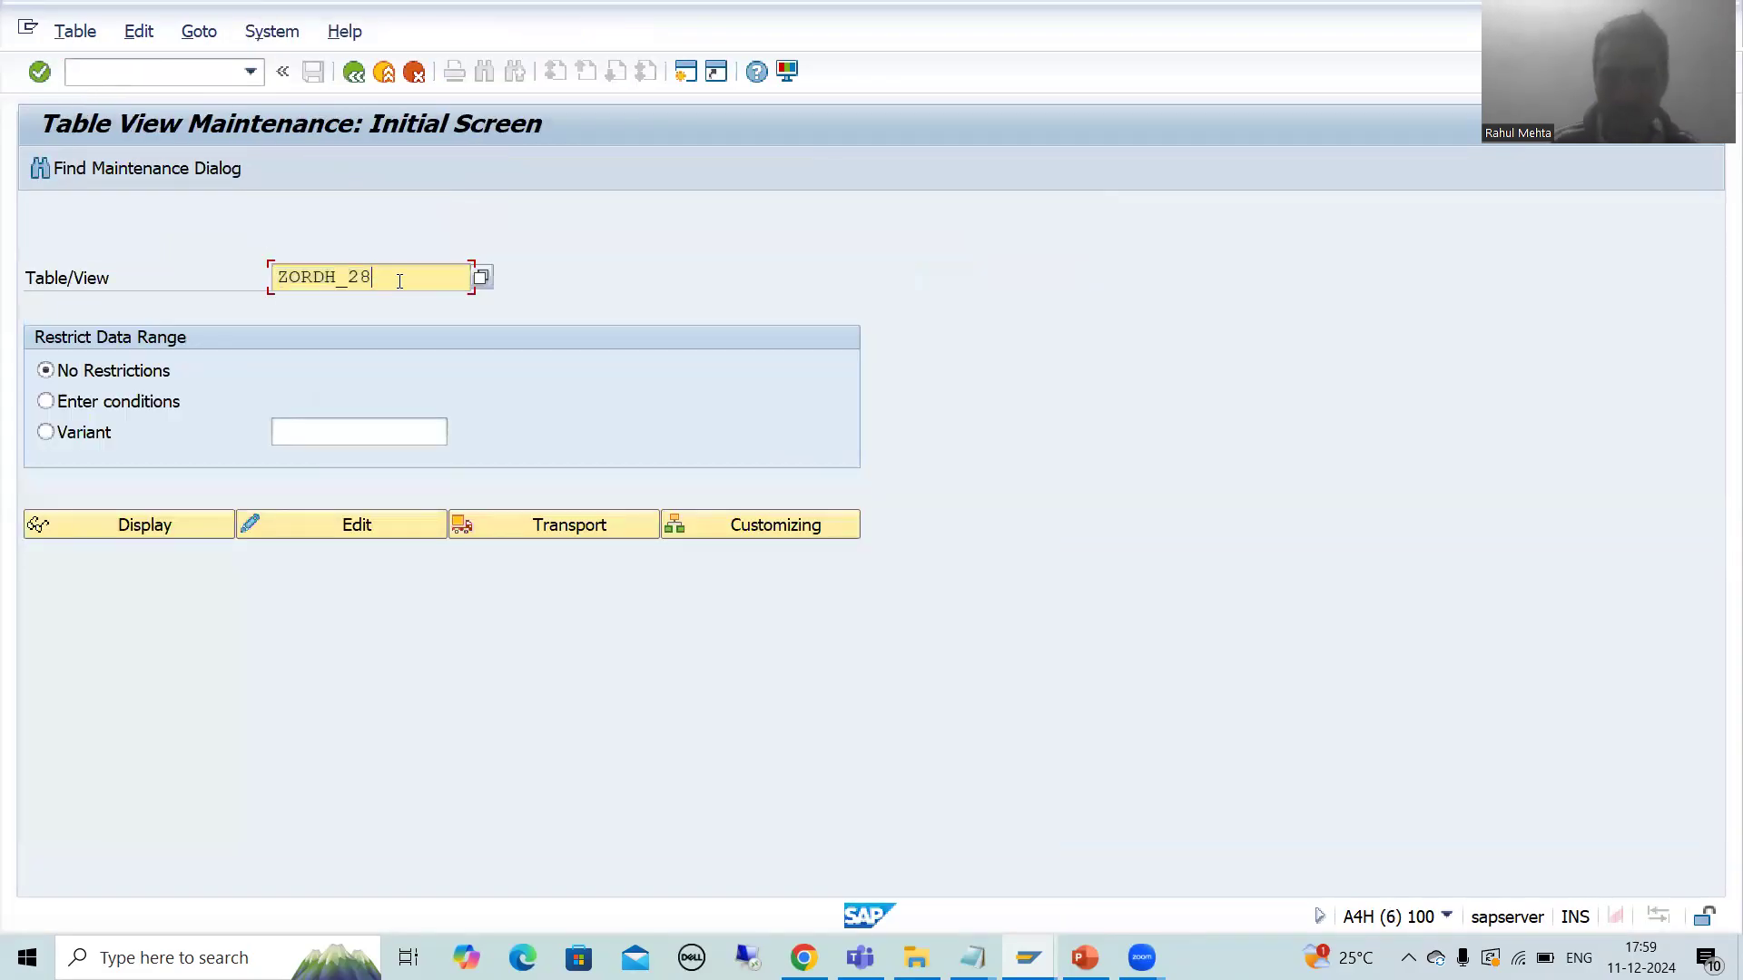
key("BackSpace")
key("BackSpace")
key("BackSpace")
key("BackSpace")
type("I")
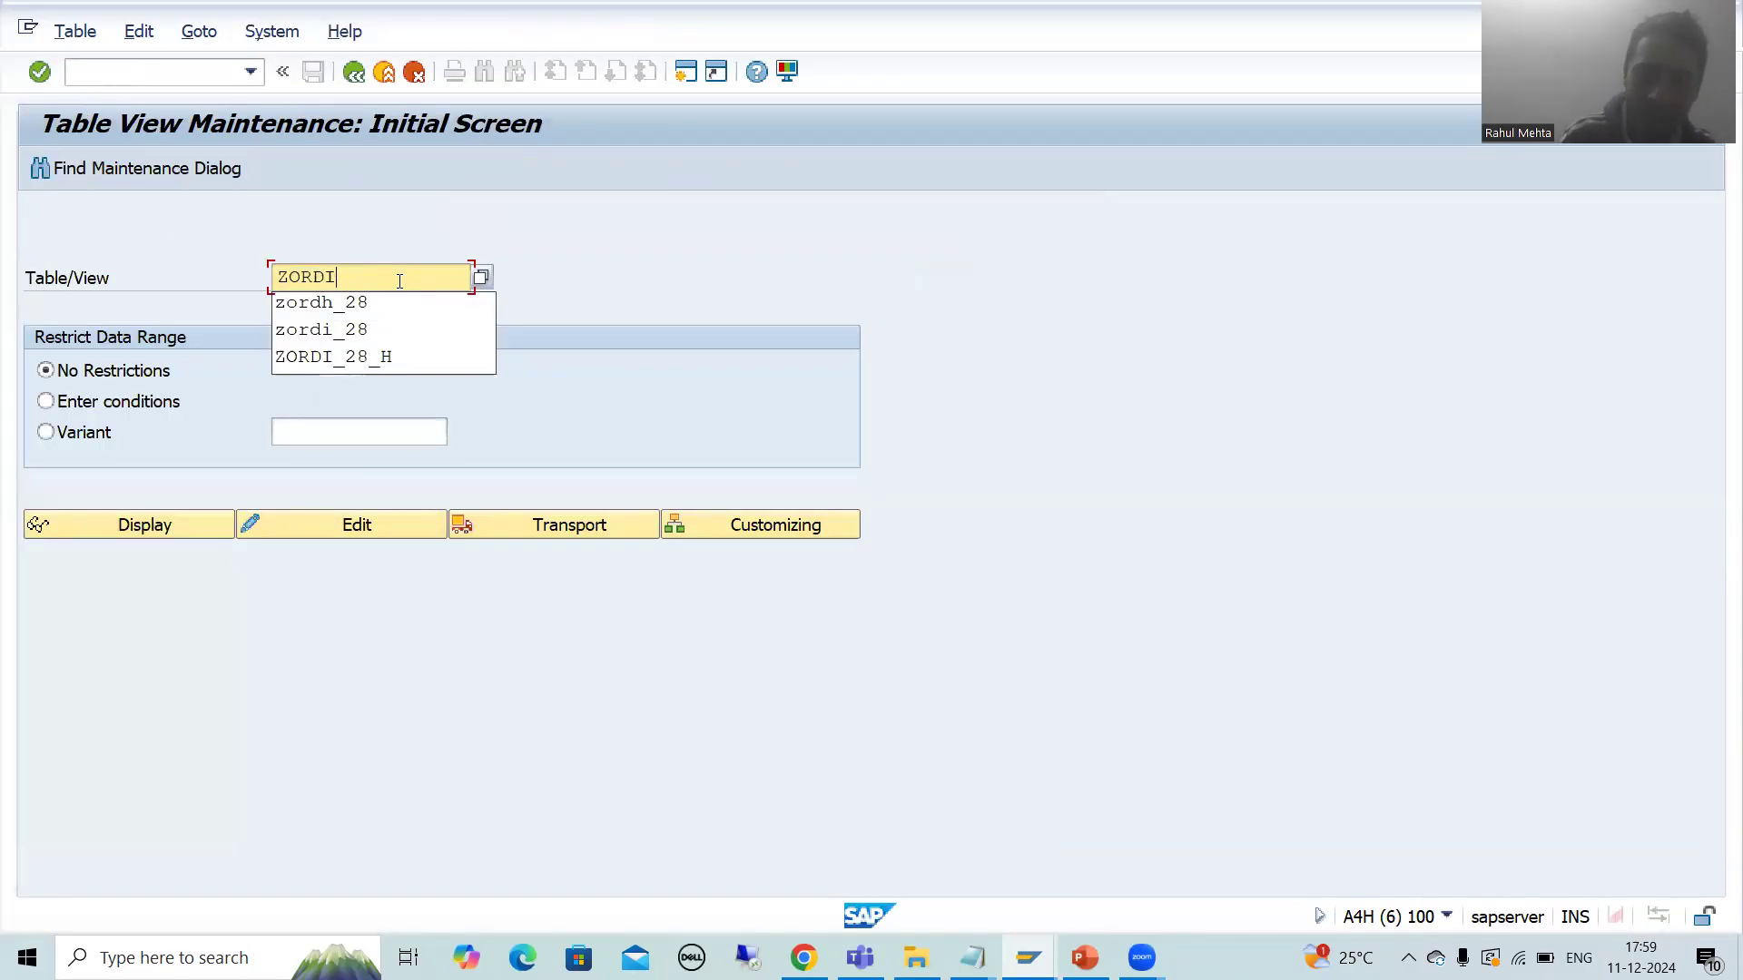
type("_28")
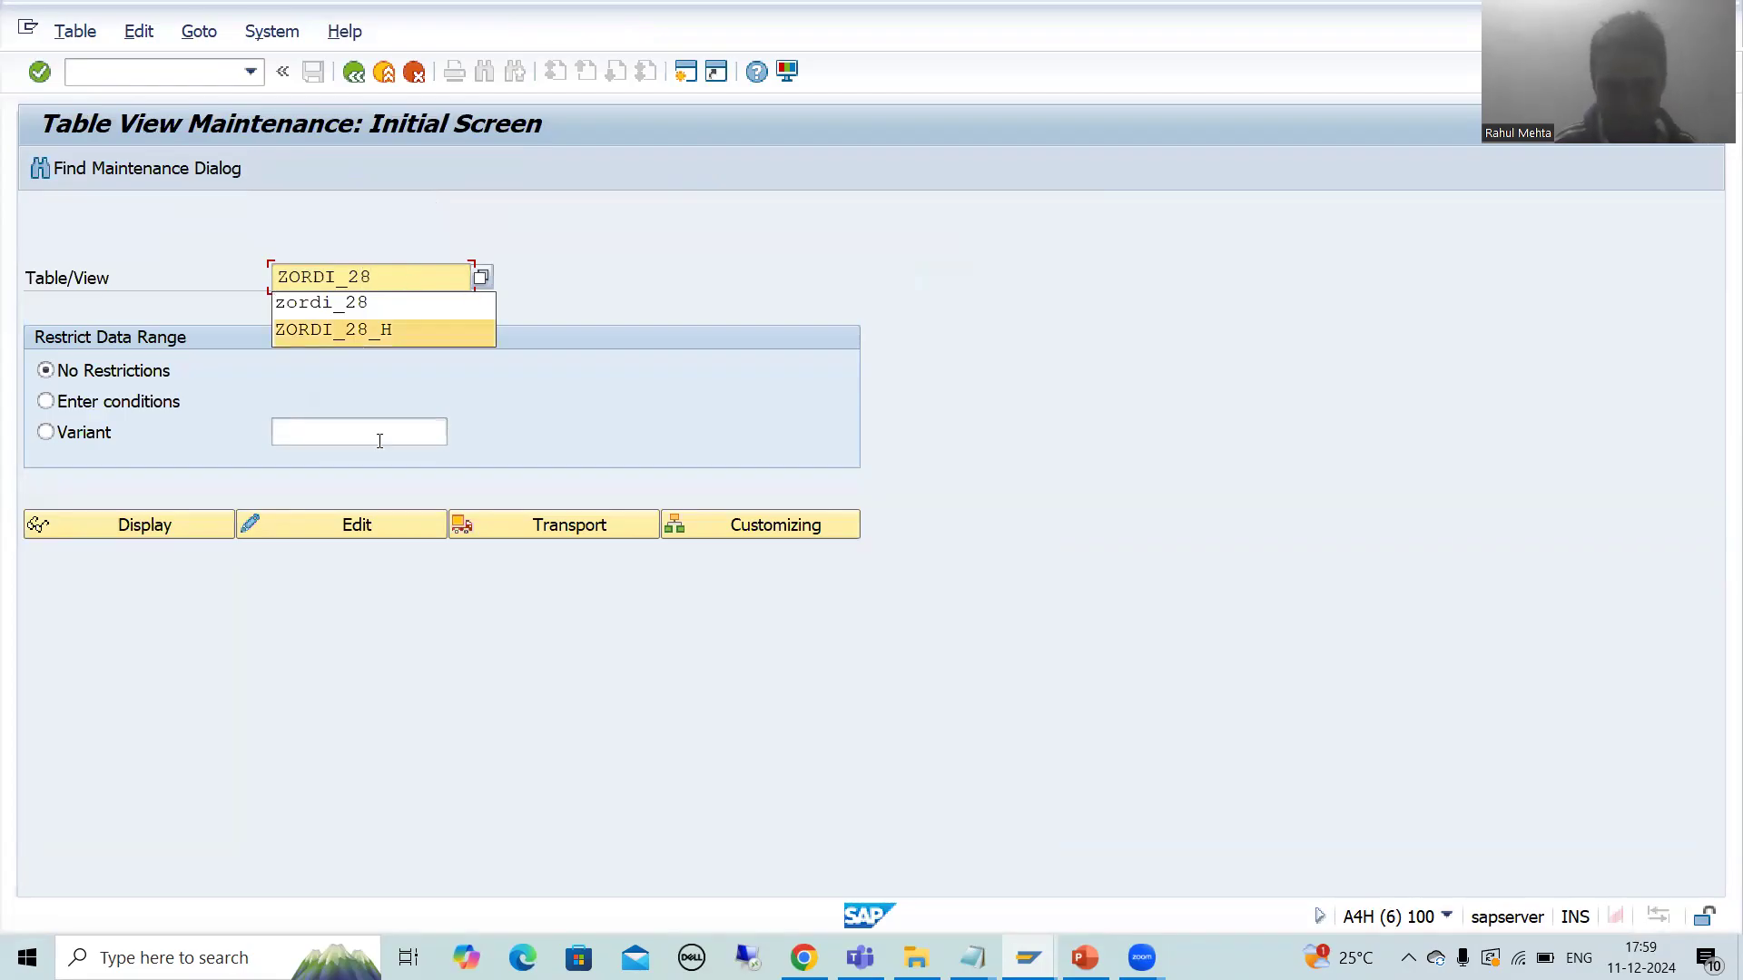
left_click(352, 528)
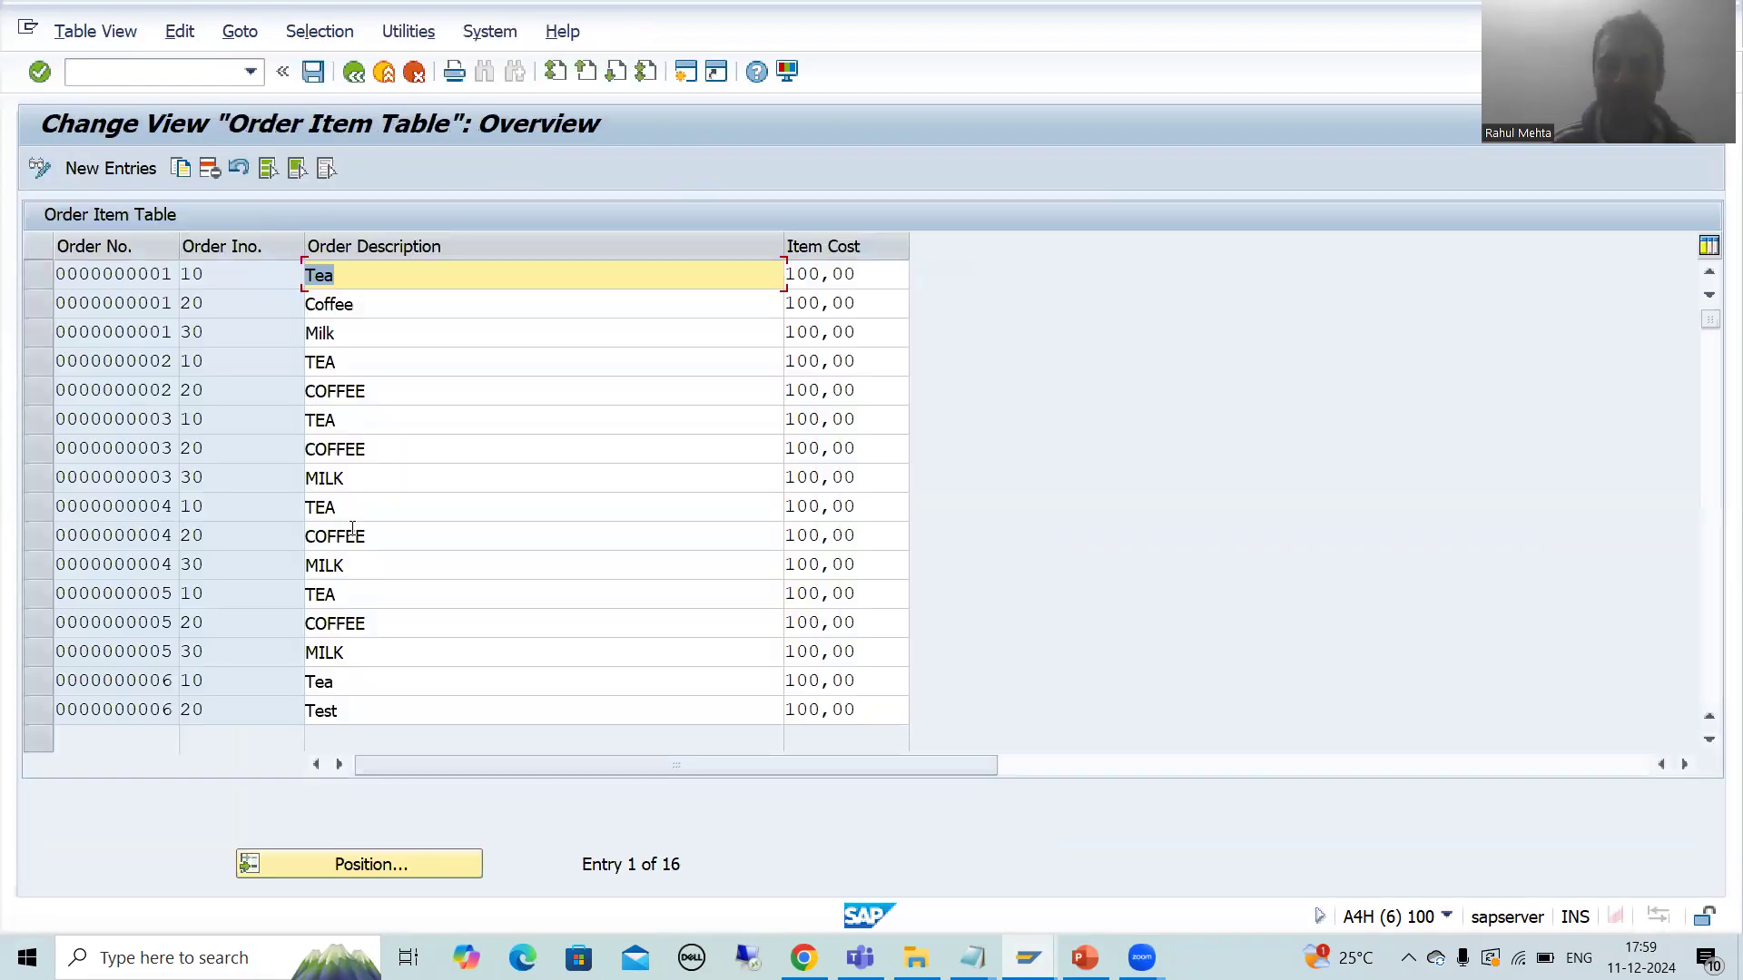
Try to create a new order item entry using an order number that is missing from header table ZORDH_28
left_click(105, 166)
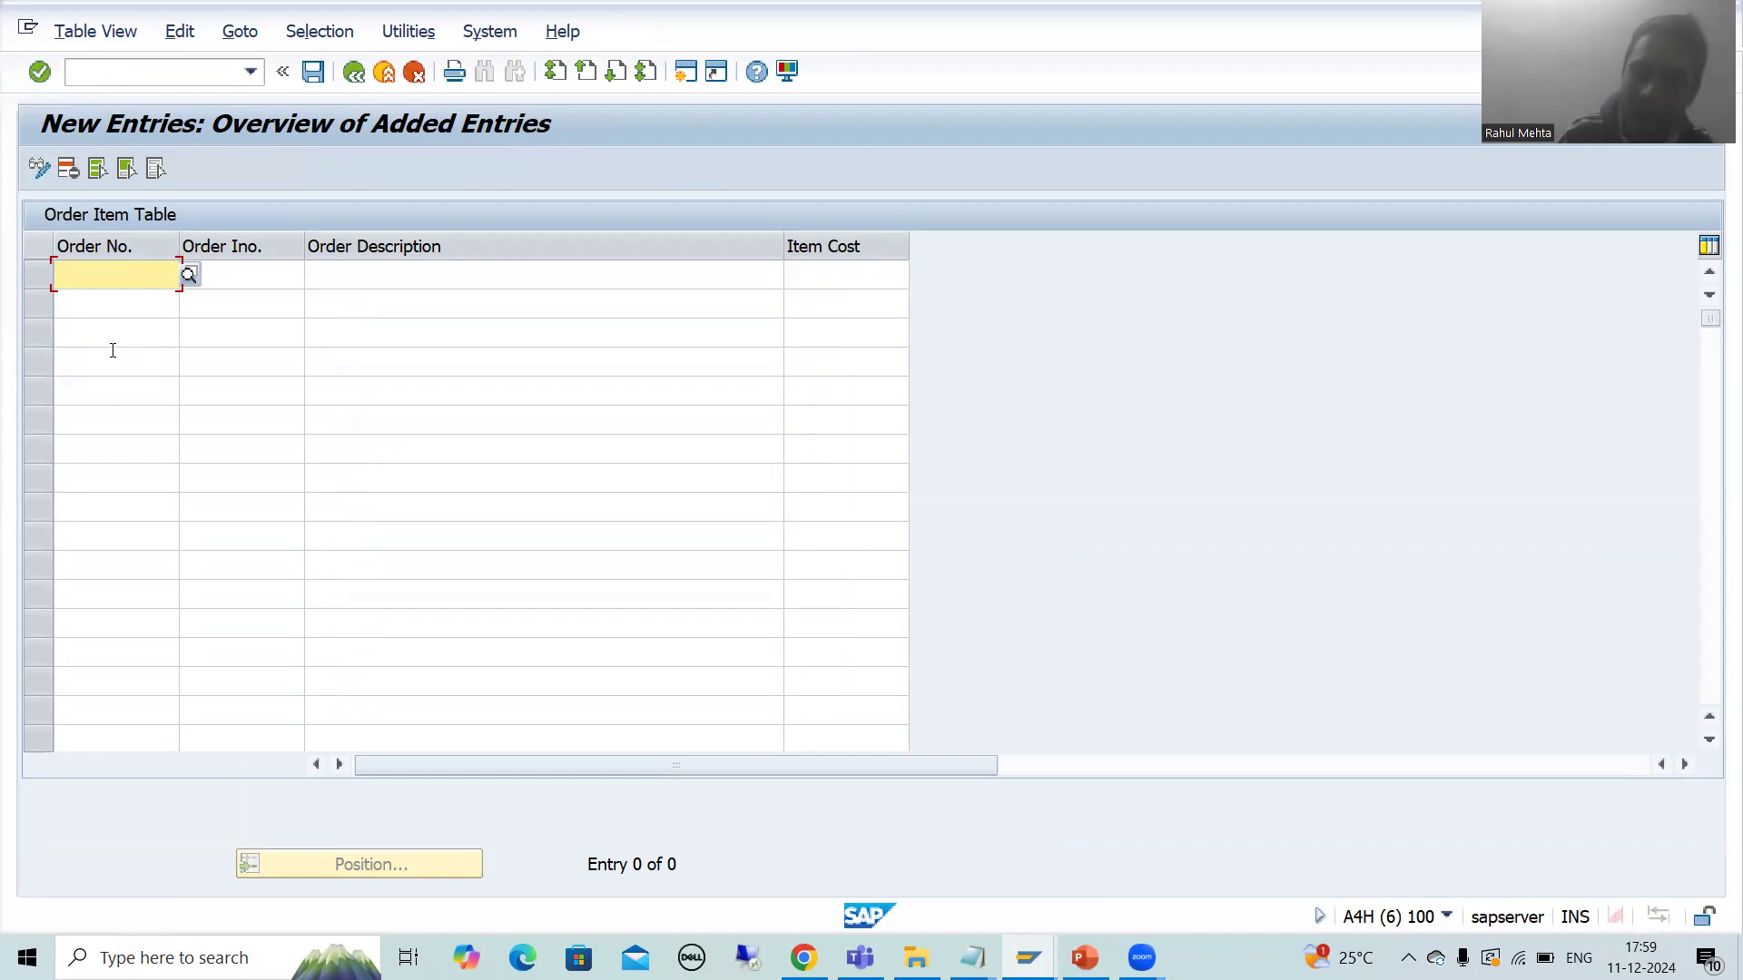
type("600")
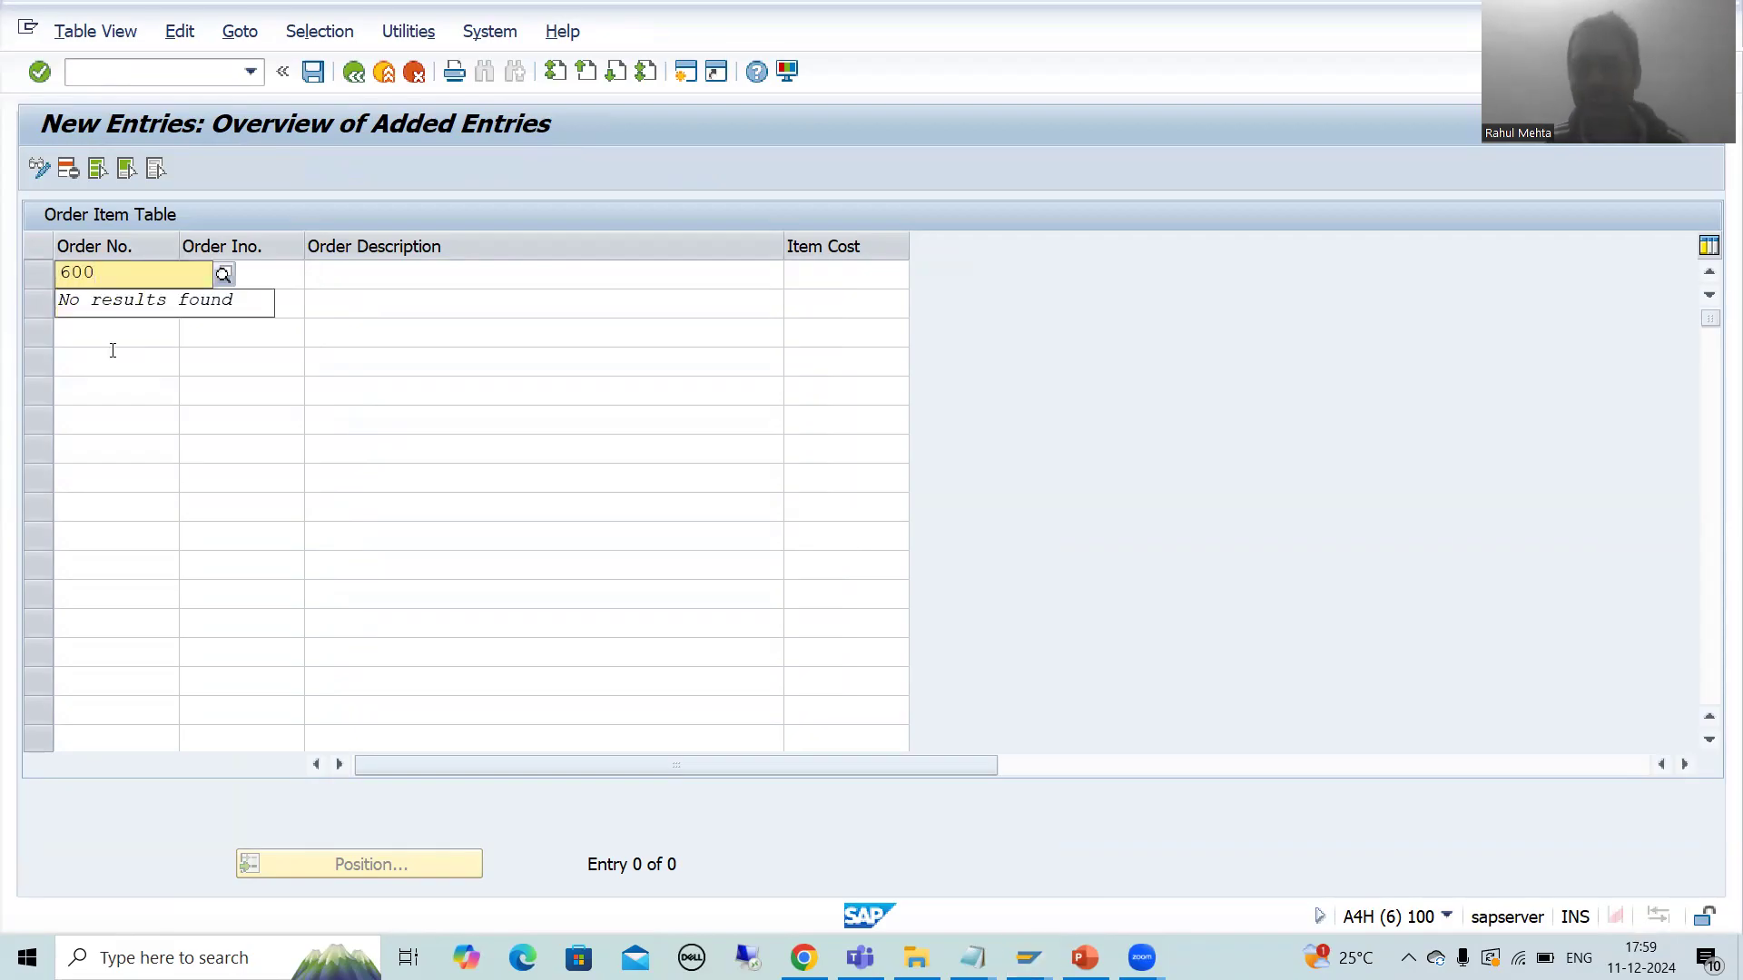
key("Return")
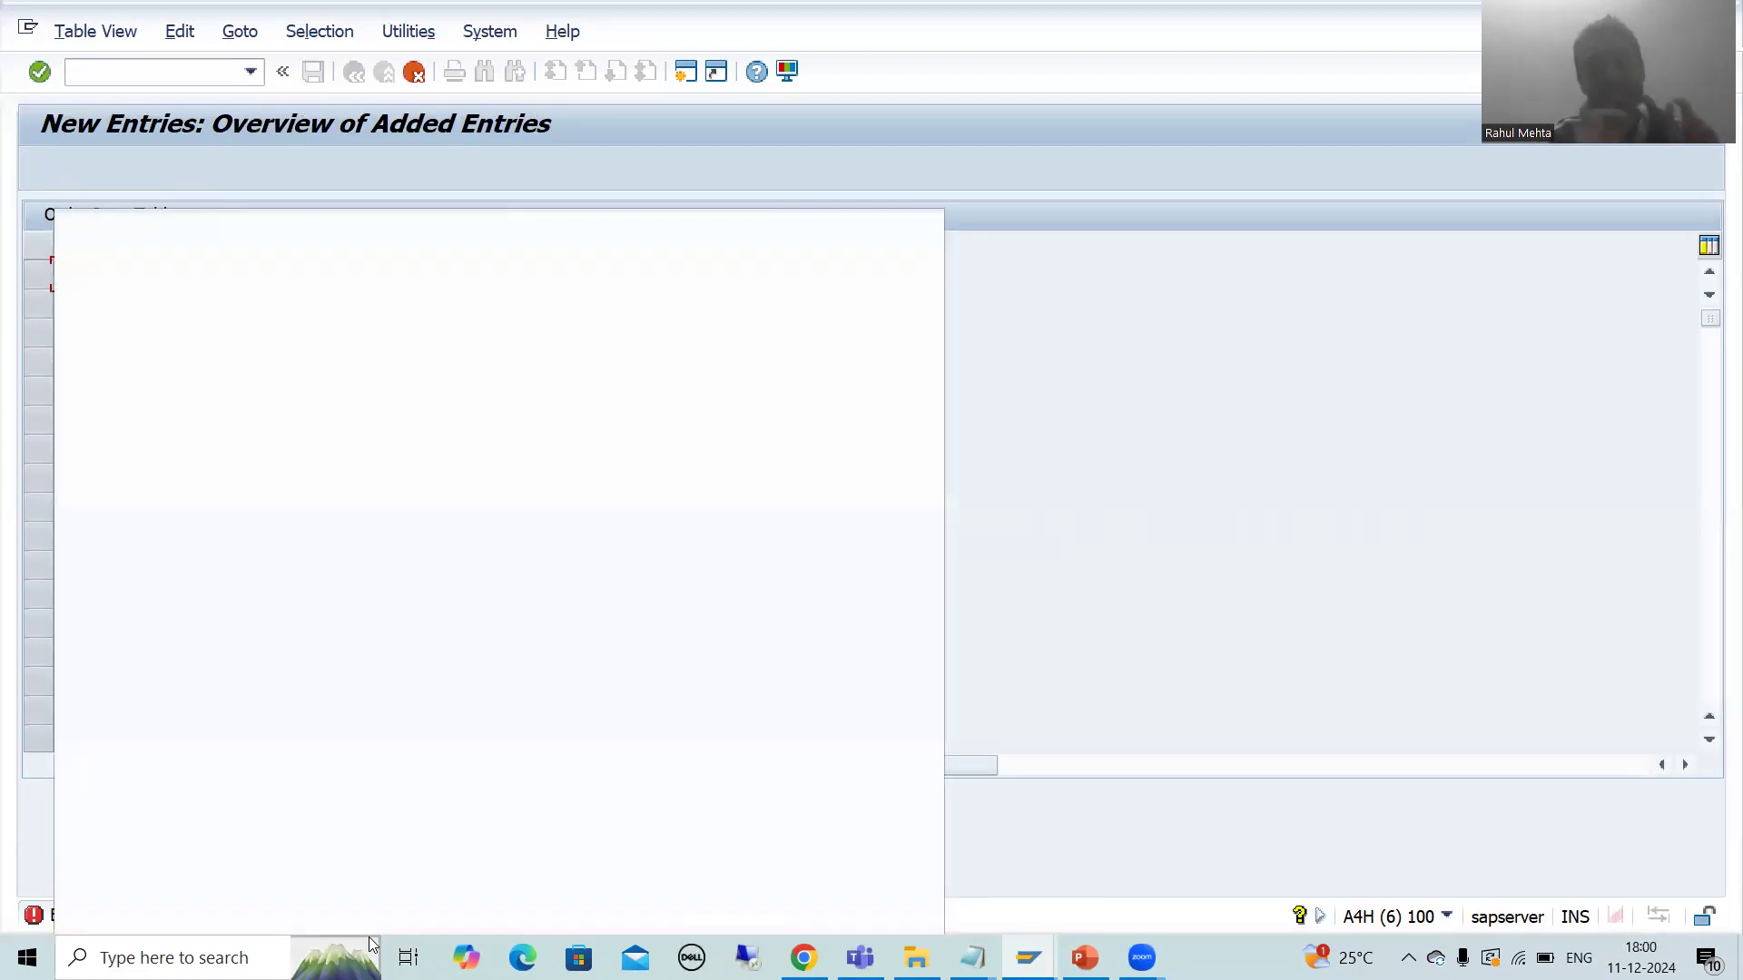
left_click(370, 944)
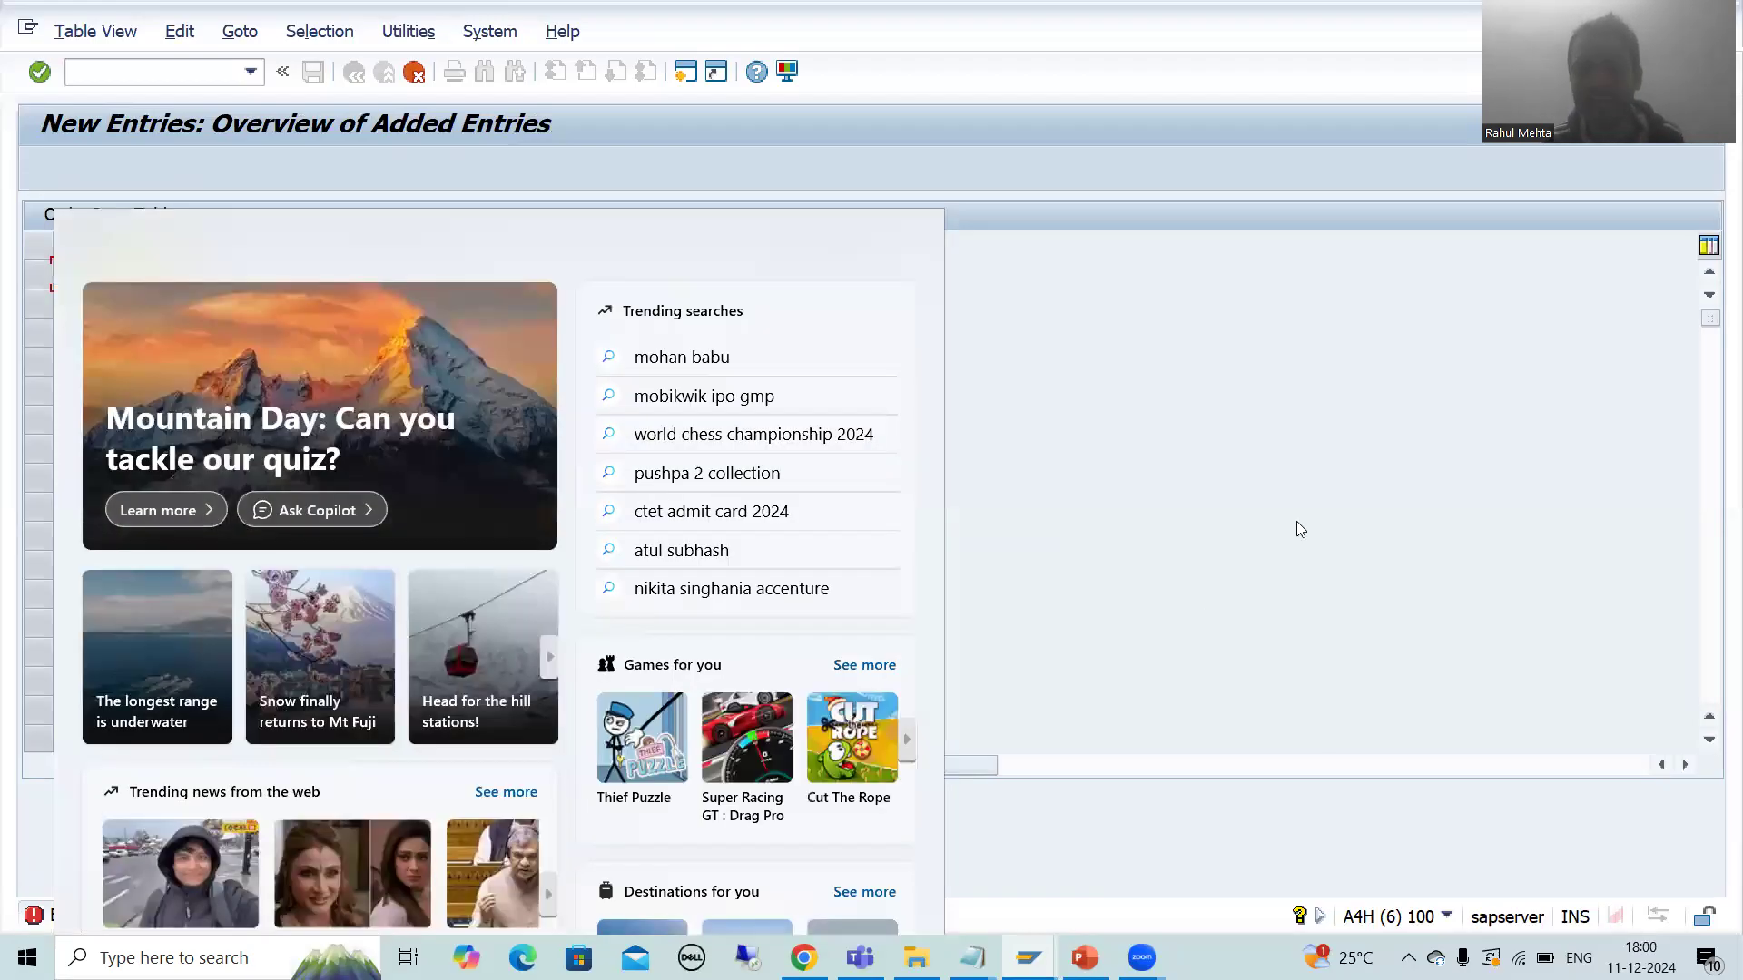
left_click(1266, 459)
Clear the rejected order number and display the input help with the order numbers allowed by the check table
left_click(115, 266)
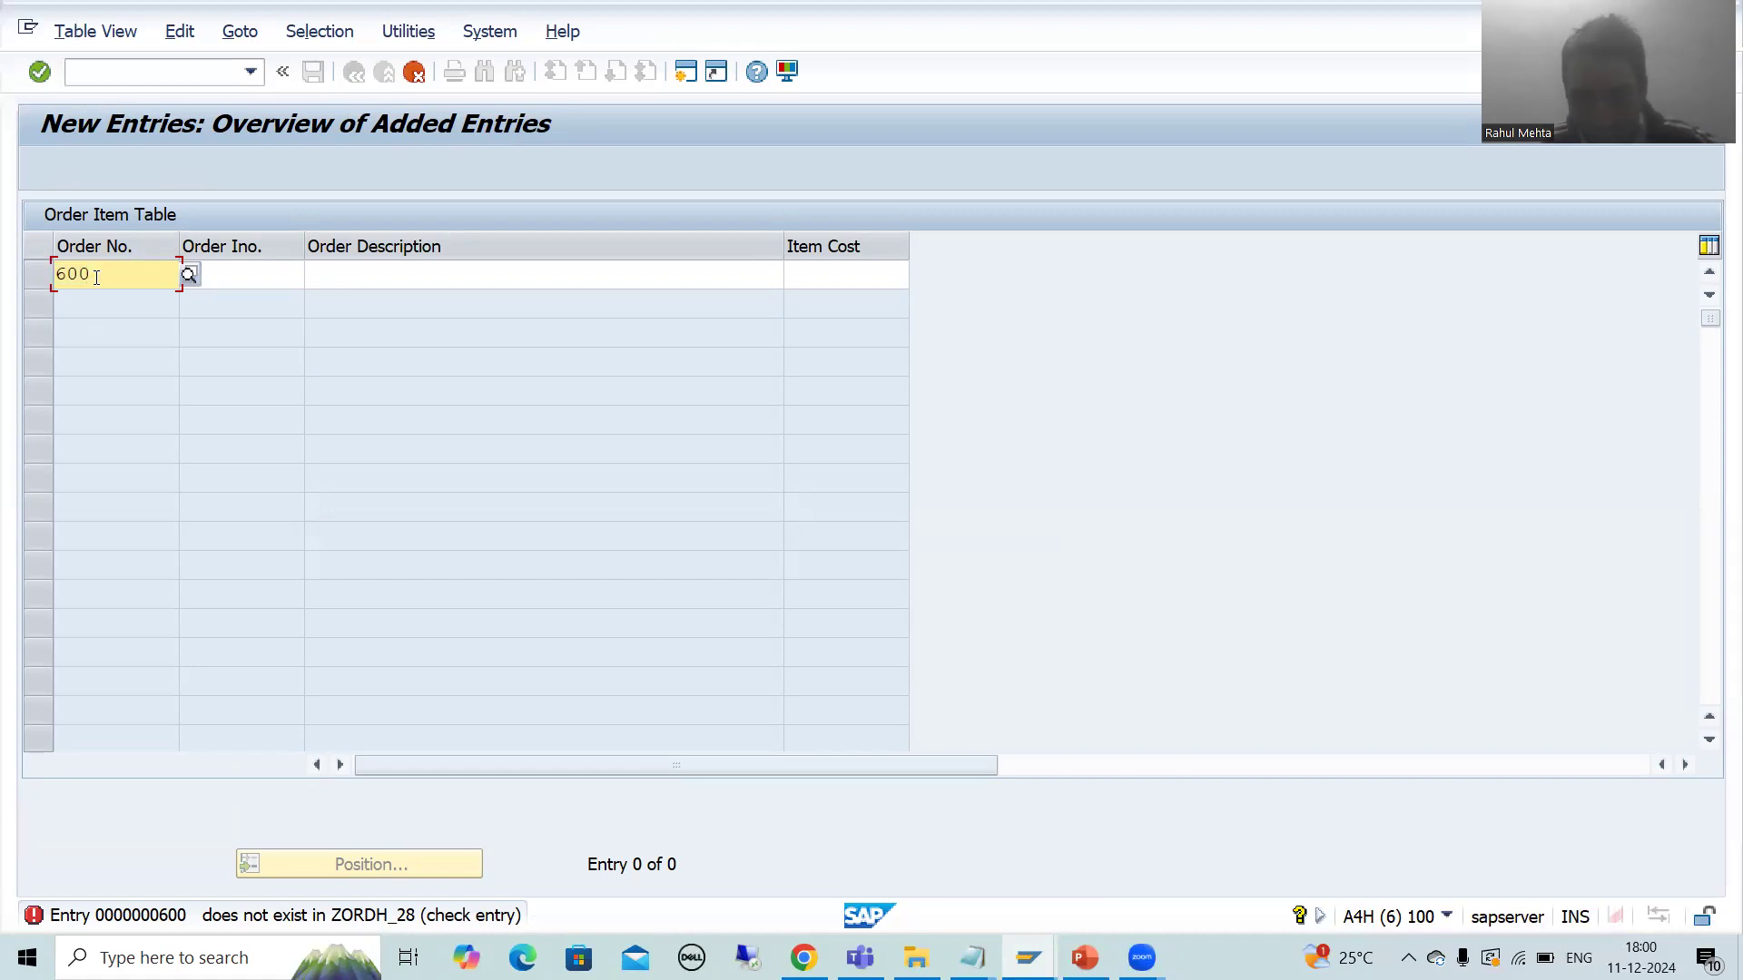
key("BackSpace")
key("BackSpace")
key("BackSpace")
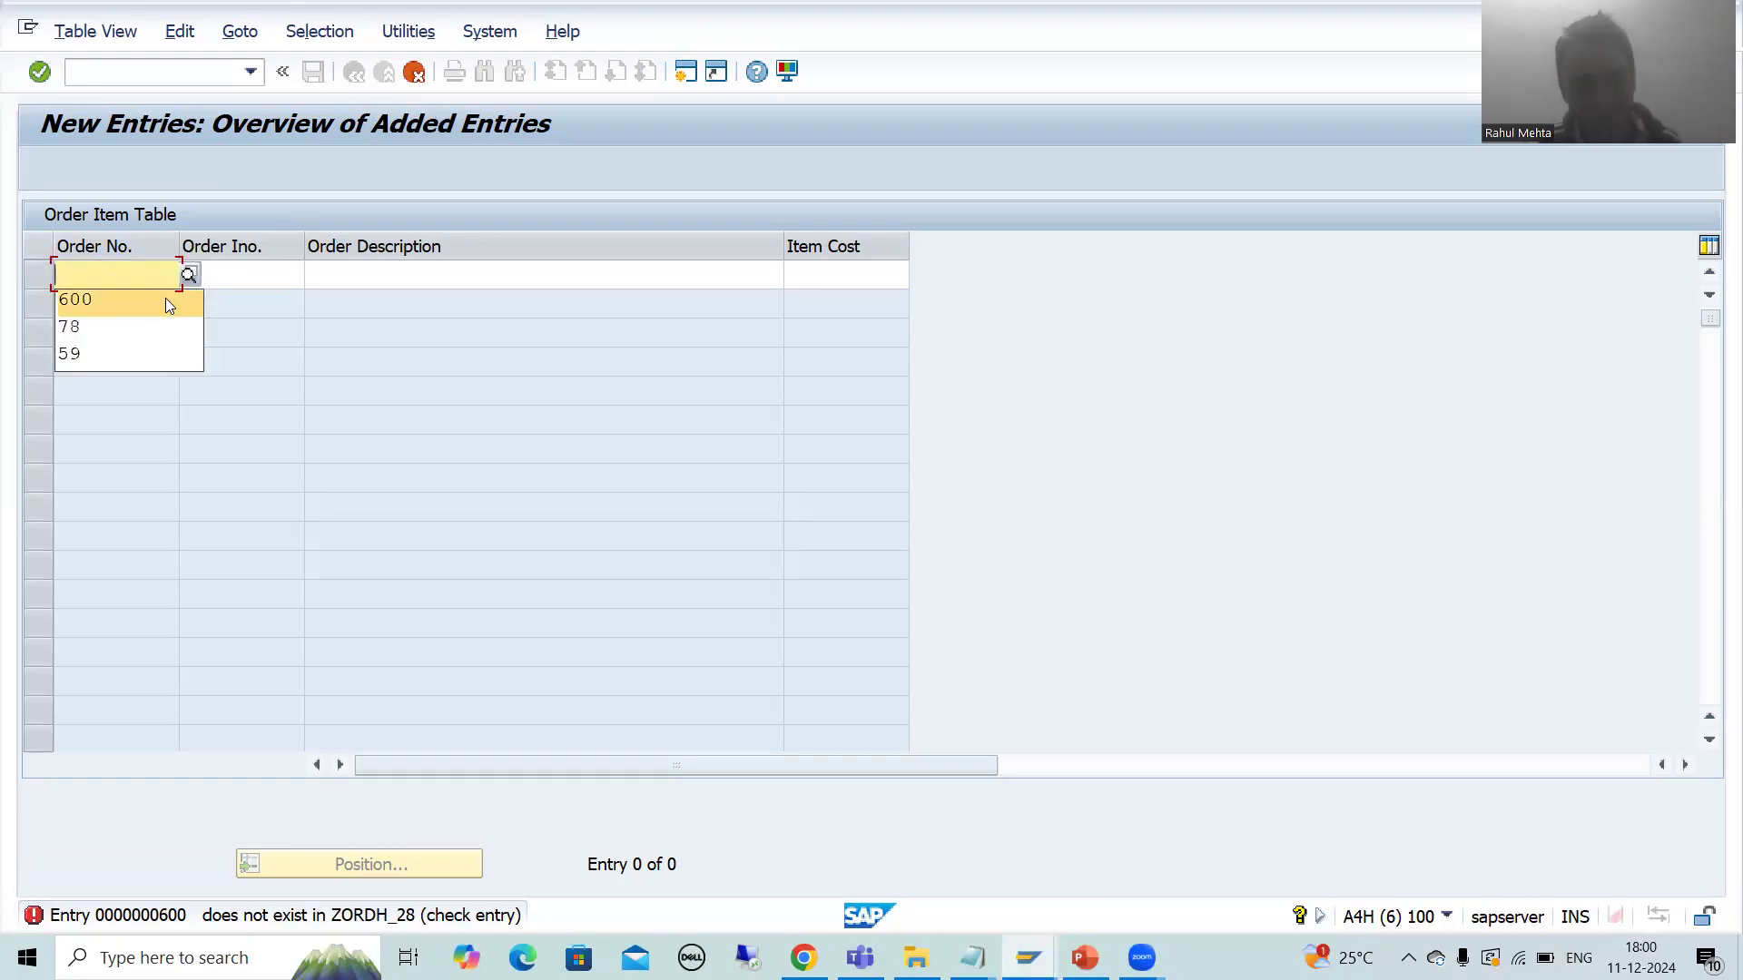
left_click(193, 274)
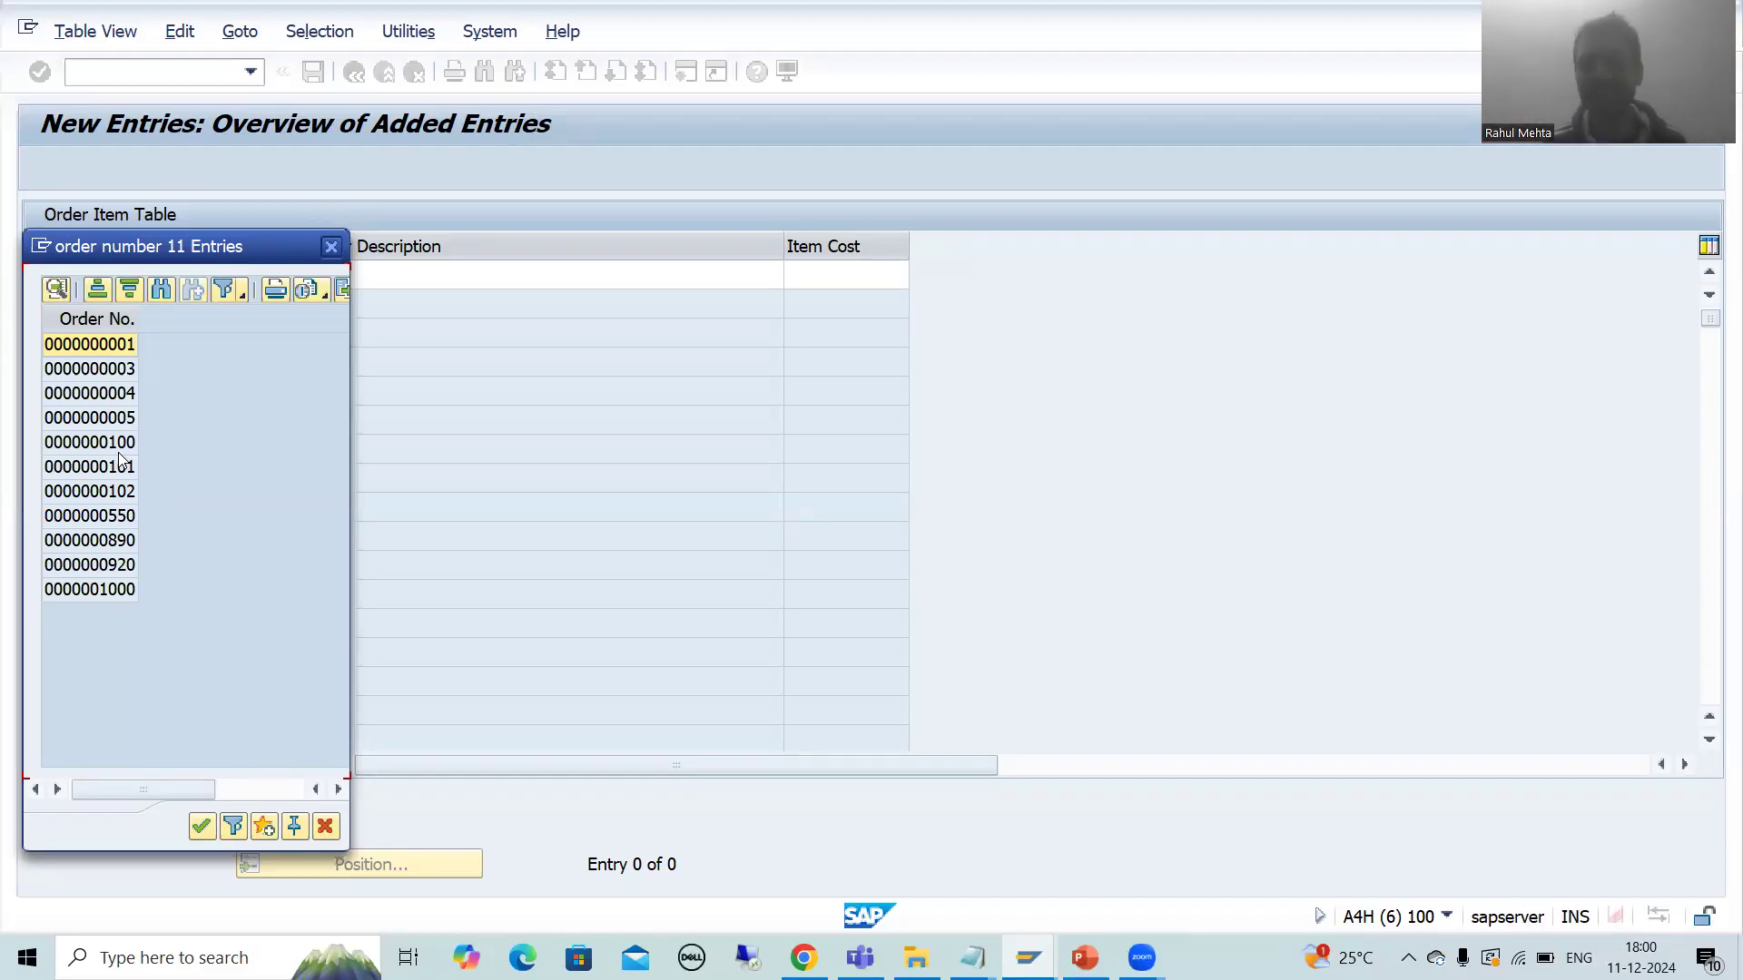
Switch to the ABAP Dictionary presentation in PowerPoint and review the field-level point on the Check Table slide
left_click(1085, 958)
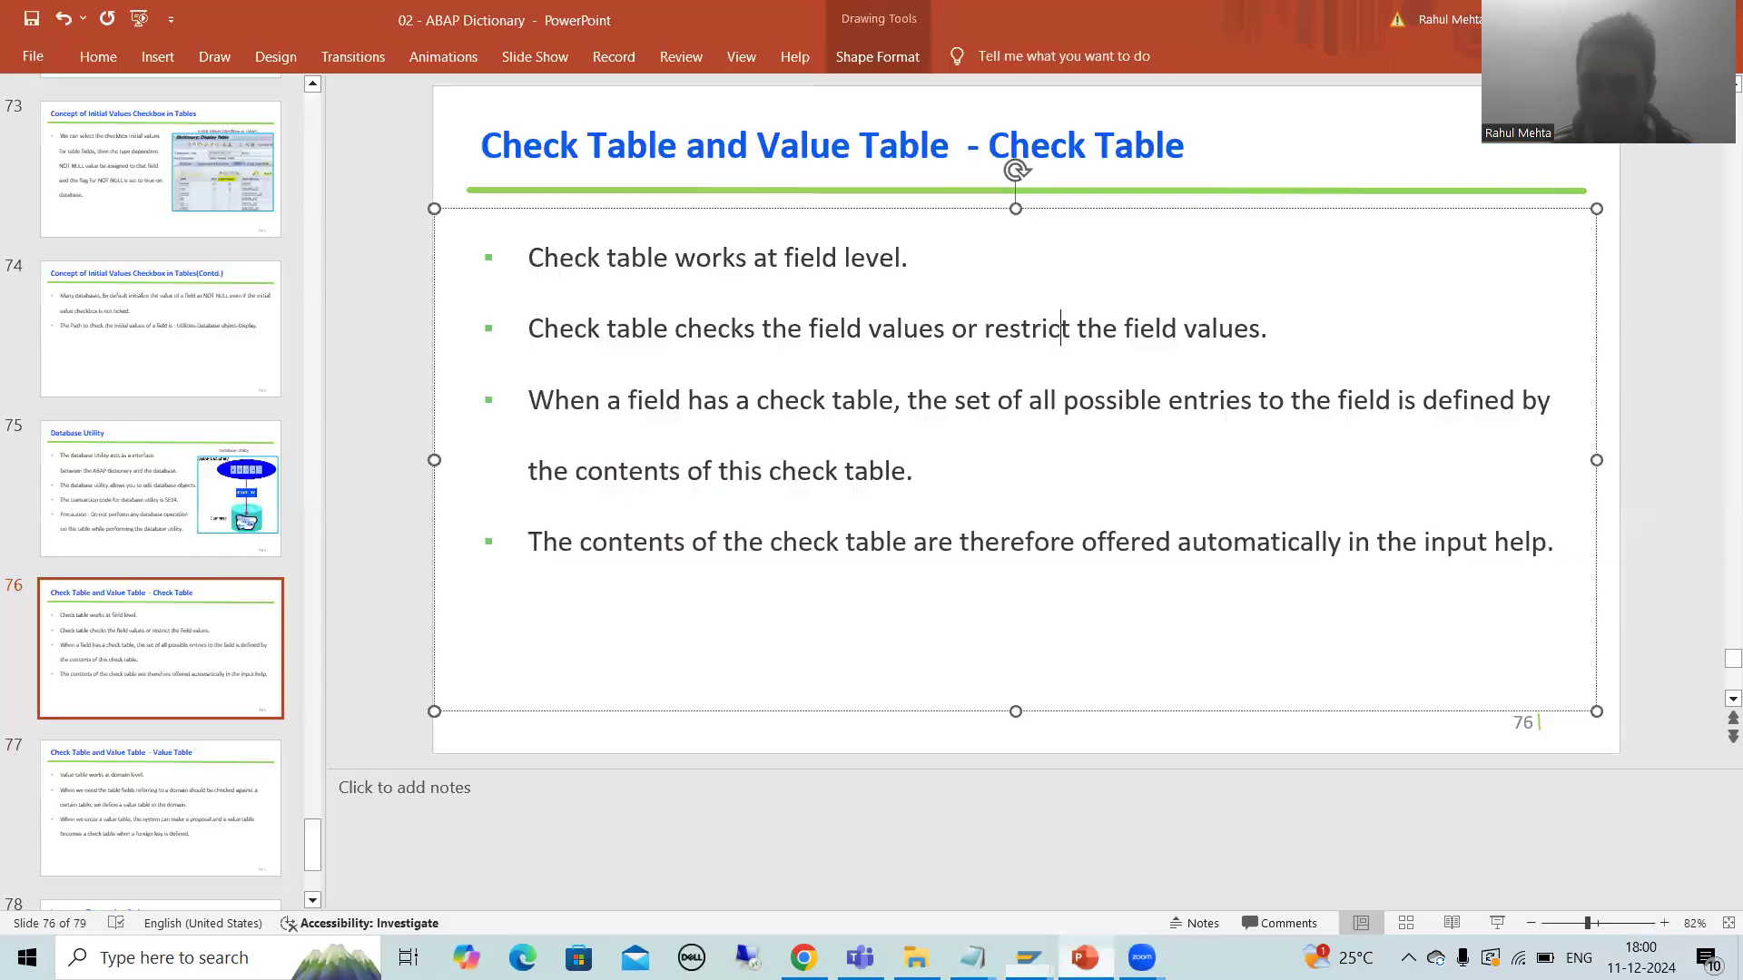
left_click(732, 259)
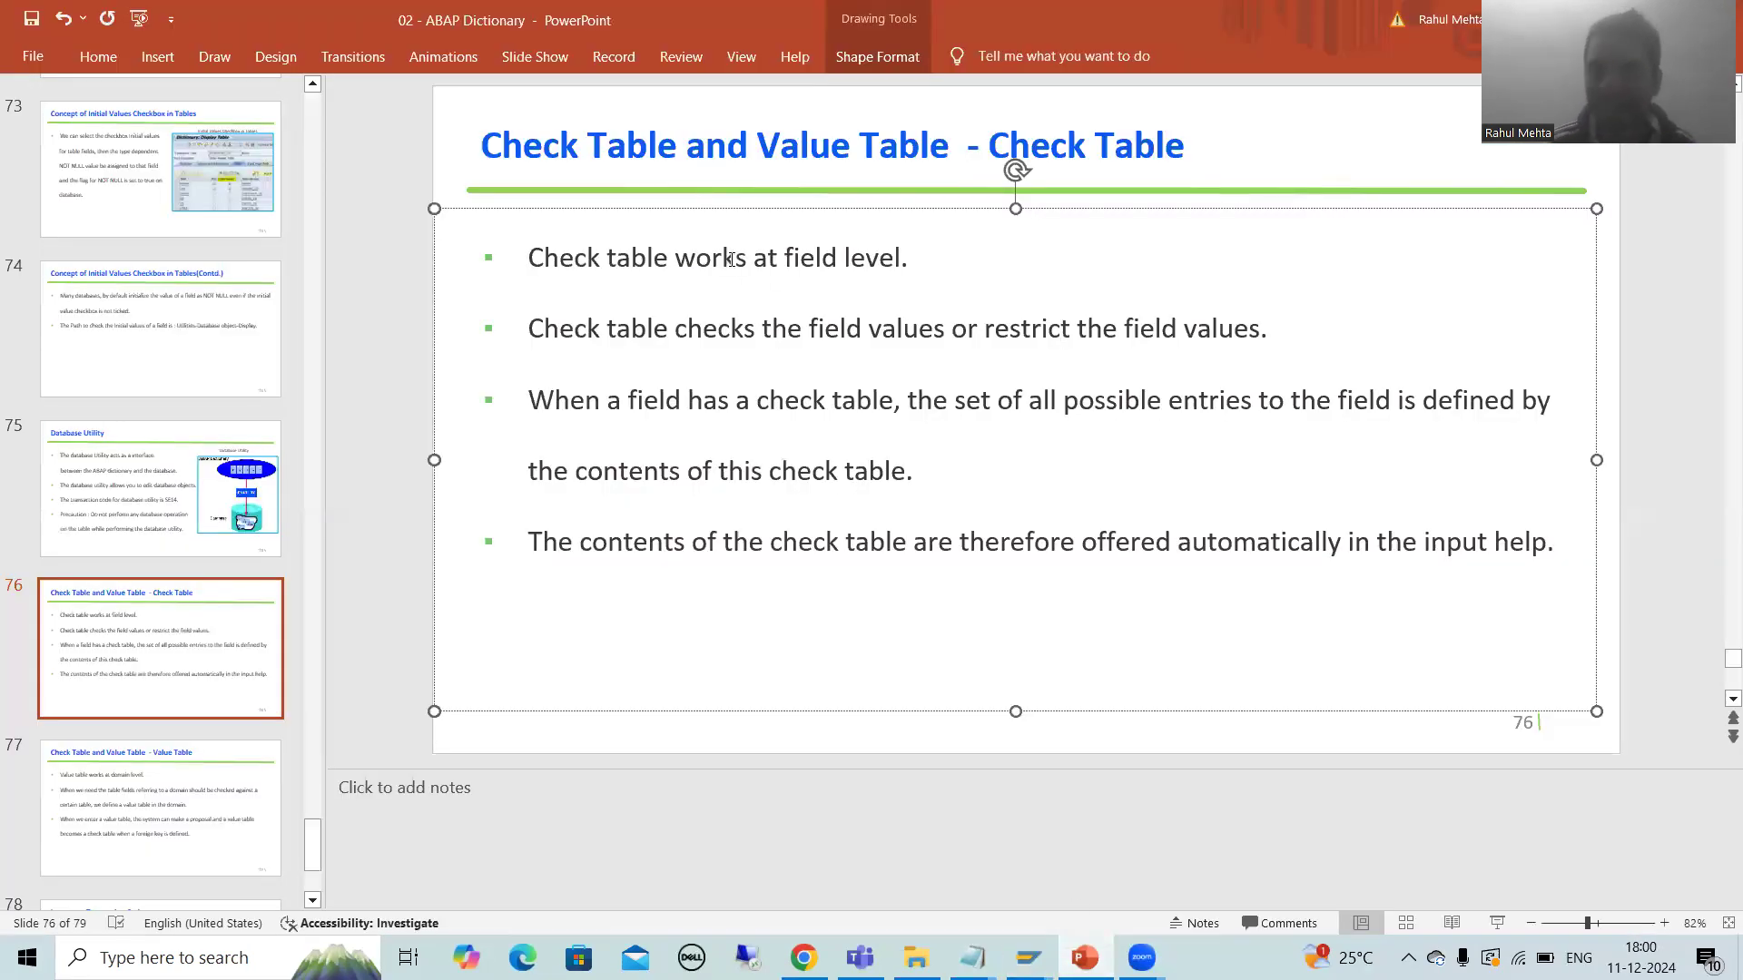